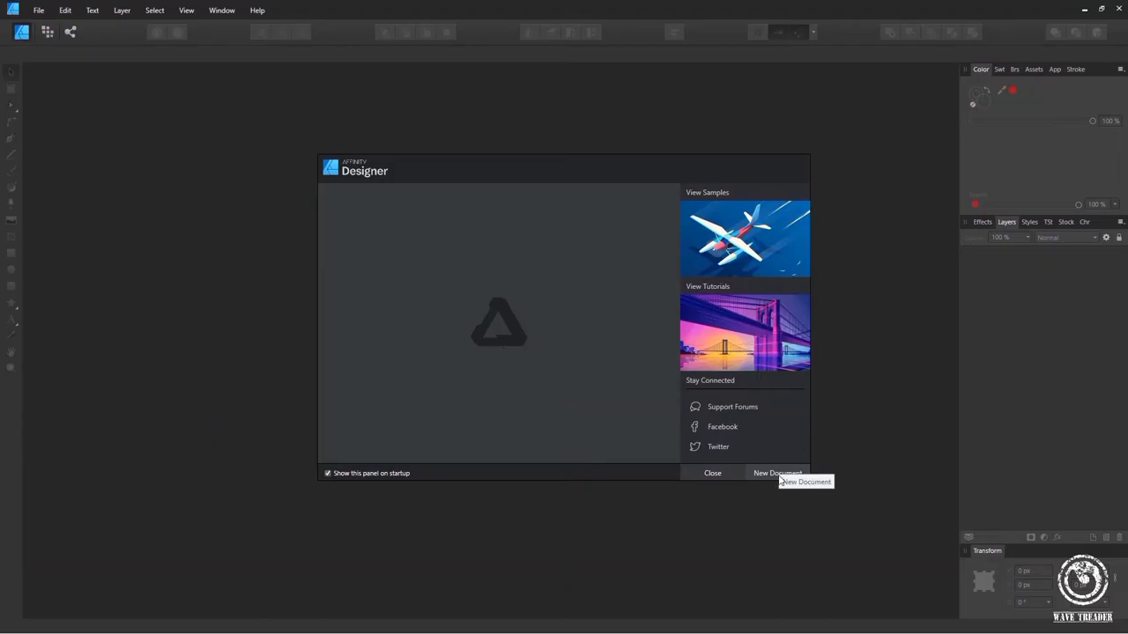
# Create a new 1920×1080 px document from the Web FHD 1080p preset
pyautogui.click(779, 476)
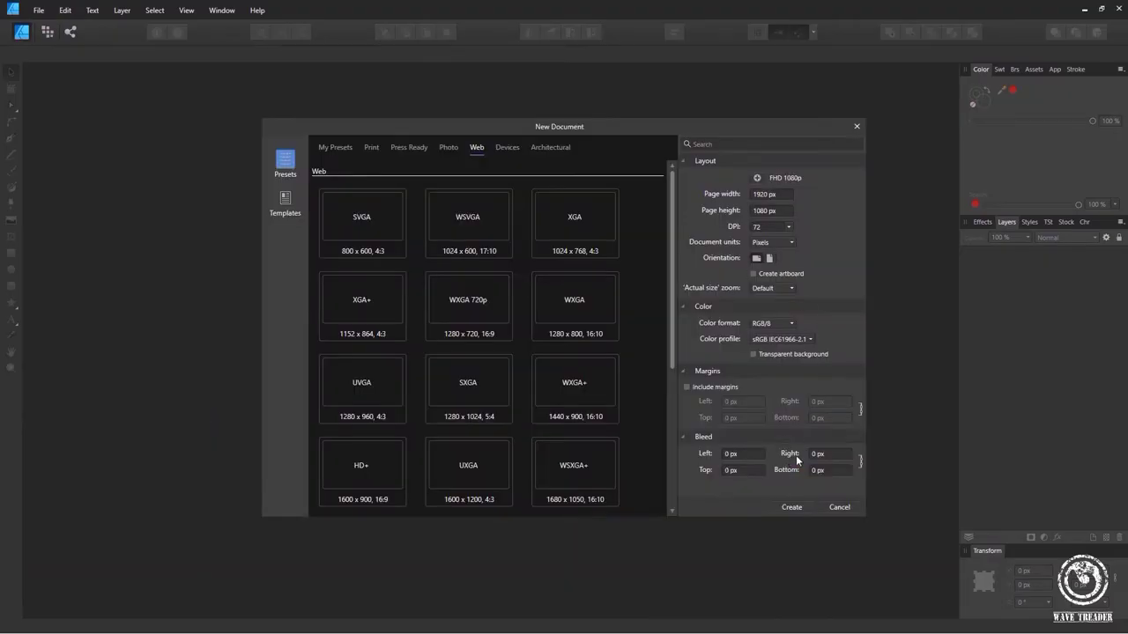
pyautogui.click(791, 508)
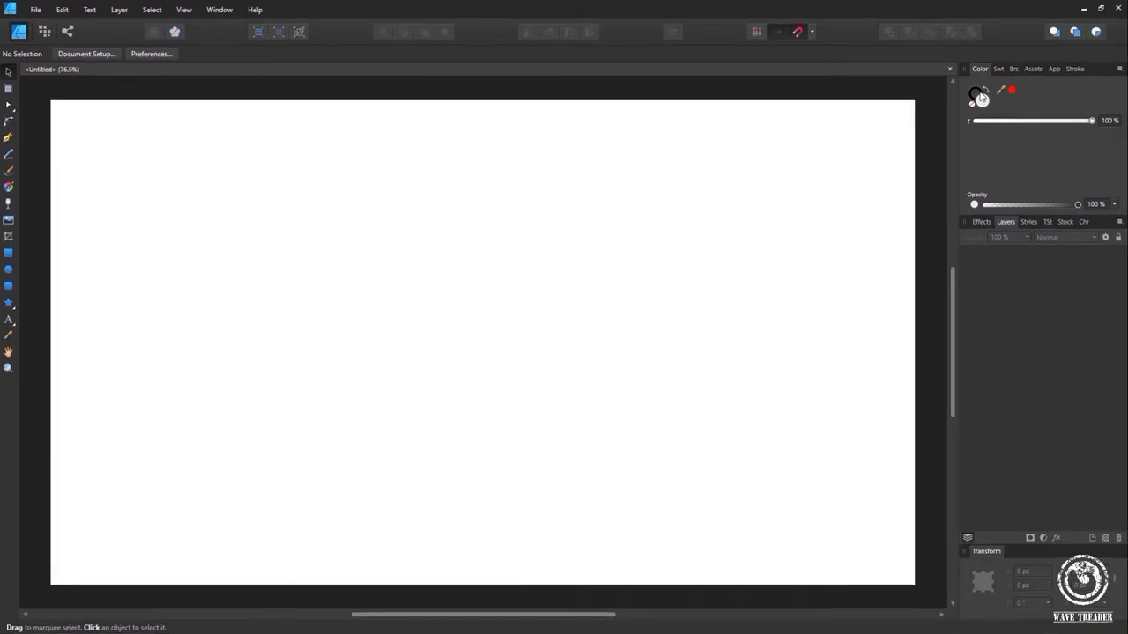
# Bring the wolf photo from the desktop onto the page, scaled down and moved toward centre
pyautogui.click(1085, 9)
pyautogui.moveTo(183, 106); pyautogui.dragTo(328, 312)
pyautogui.scroll(-2, 329, 312)
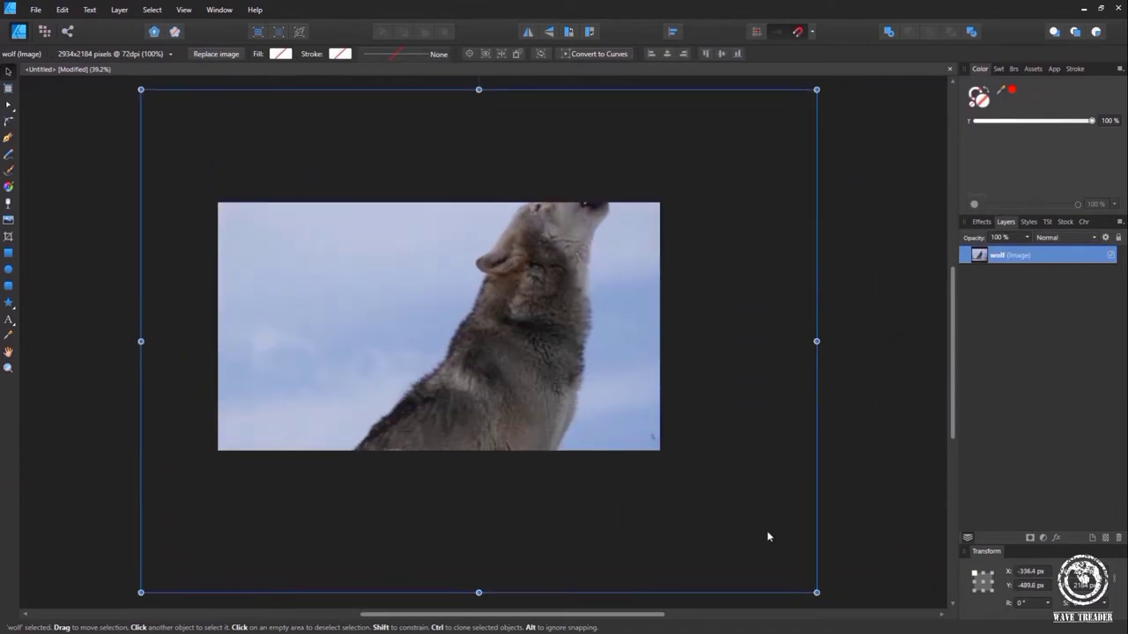
pyautogui.moveTo(817, 593); pyautogui.dragTo(550, 467)
pyautogui.moveTo(495, 361); pyautogui.dragTo(455, 376)
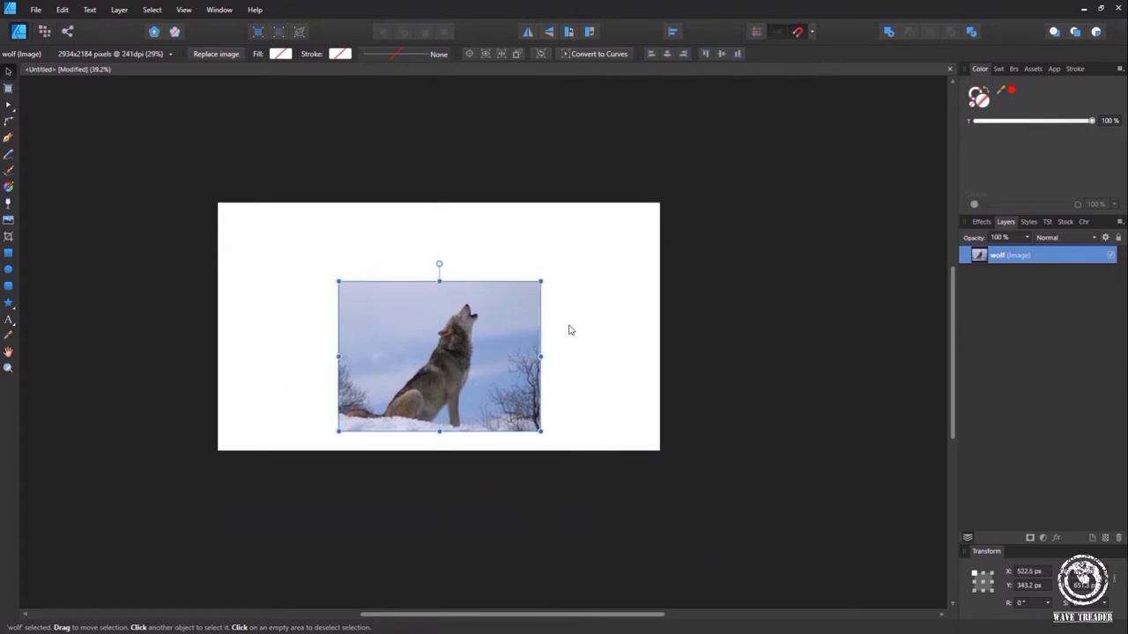
# Mirror the wolf photo horizontally, tilt it about -11.7°, nudge it right and deselect
pyautogui.click(528, 30)
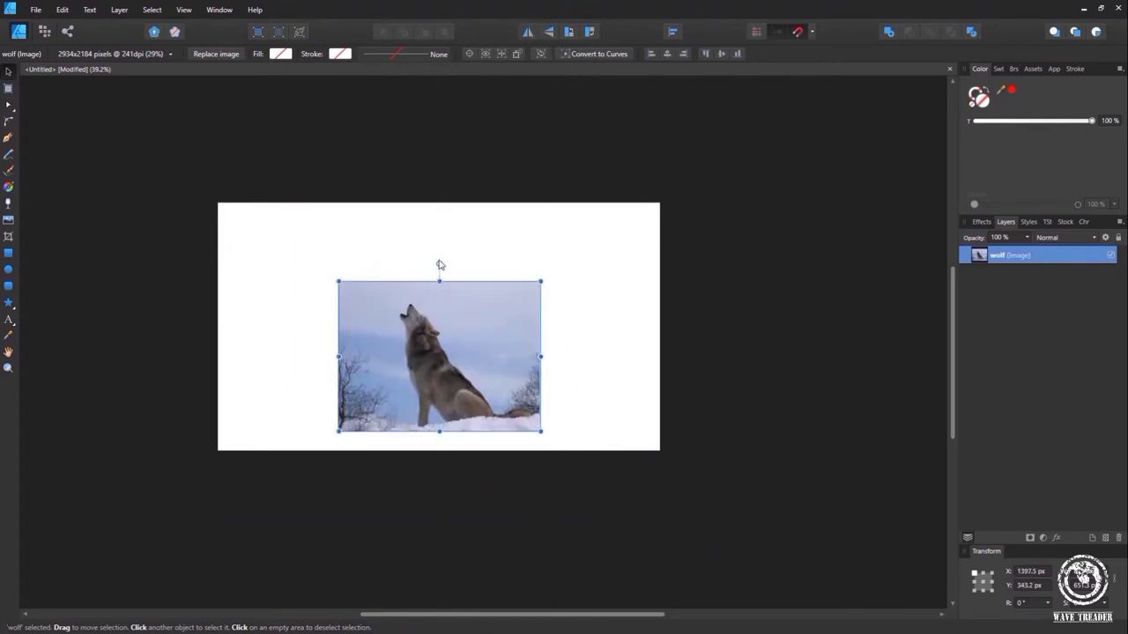
pyautogui.moveTo(441, 266); pyautogui.dragTo(457, 266)
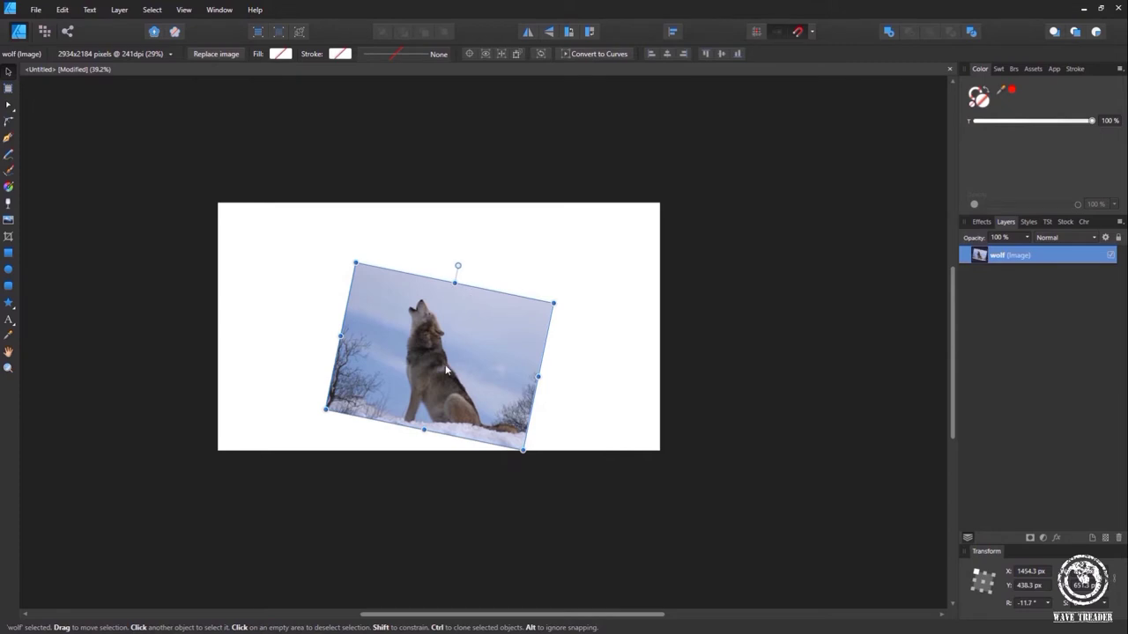
pyautogui.moveTo(446, 370); pyautogui.dragTo(464, 368)
pyautogui.click(508, 478)
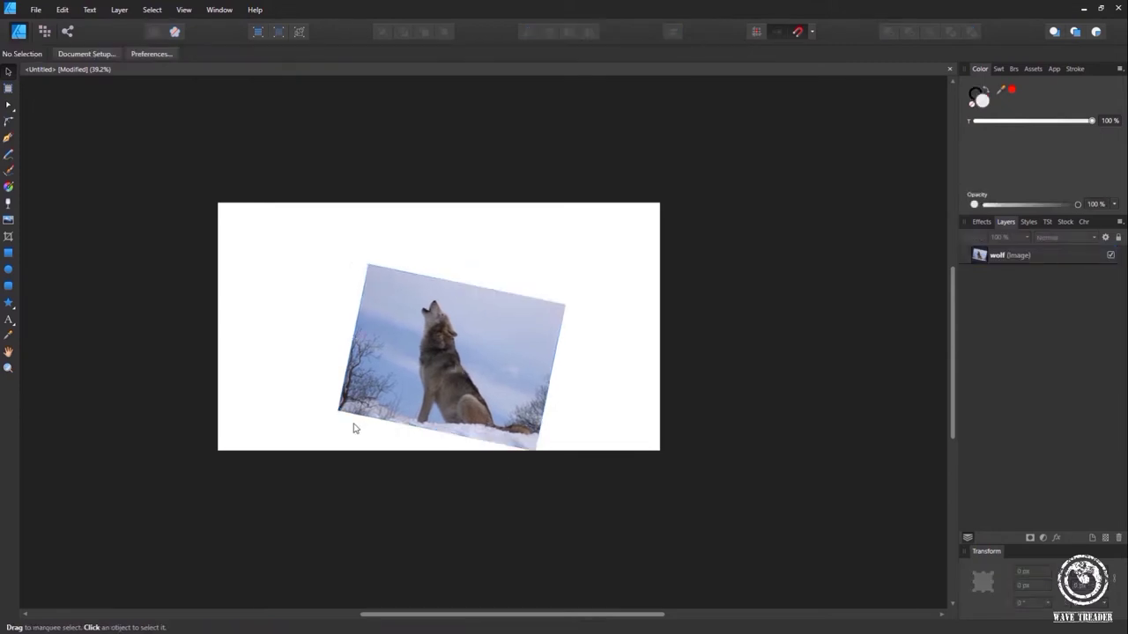
# With the Pen tool, place nodes from the wolf's front foot up the leg, chest and neck to the jaw tip
pyautogui.scroll(5, 352, 428)
pyautogui.scroll(5, 472, 413)
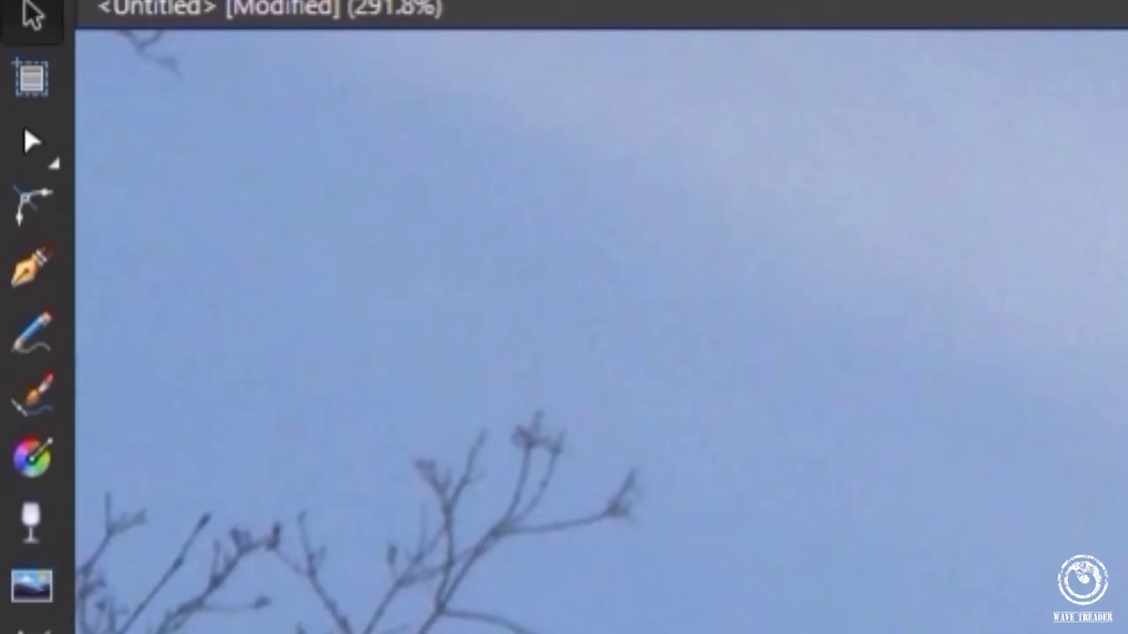
pyautogui.click(34, 269)
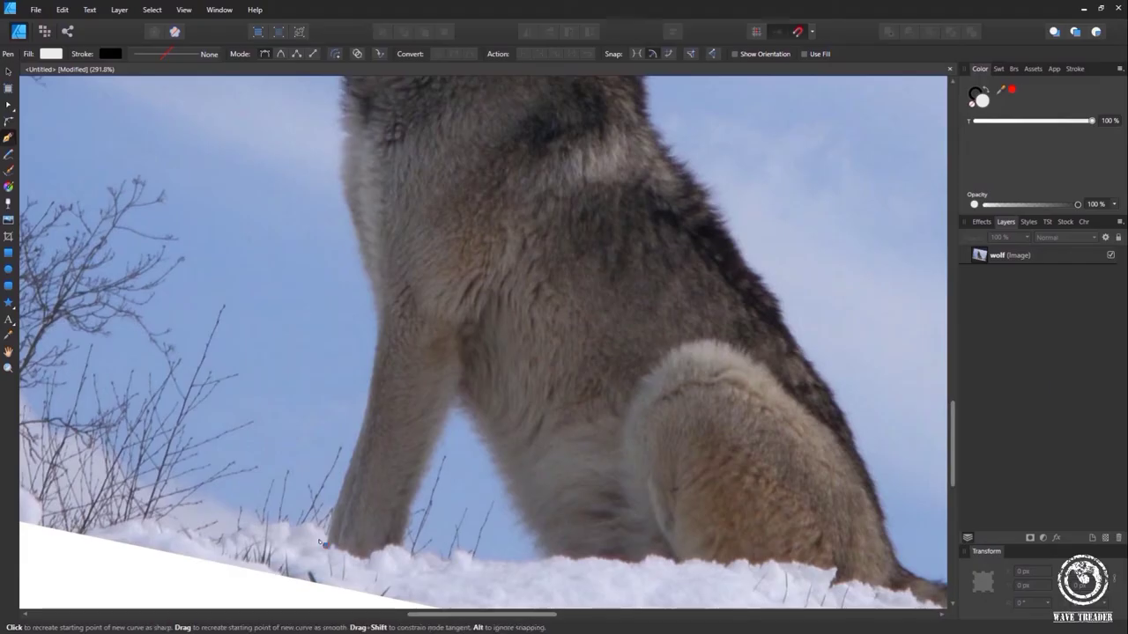
pyautogui.click(326, 545)
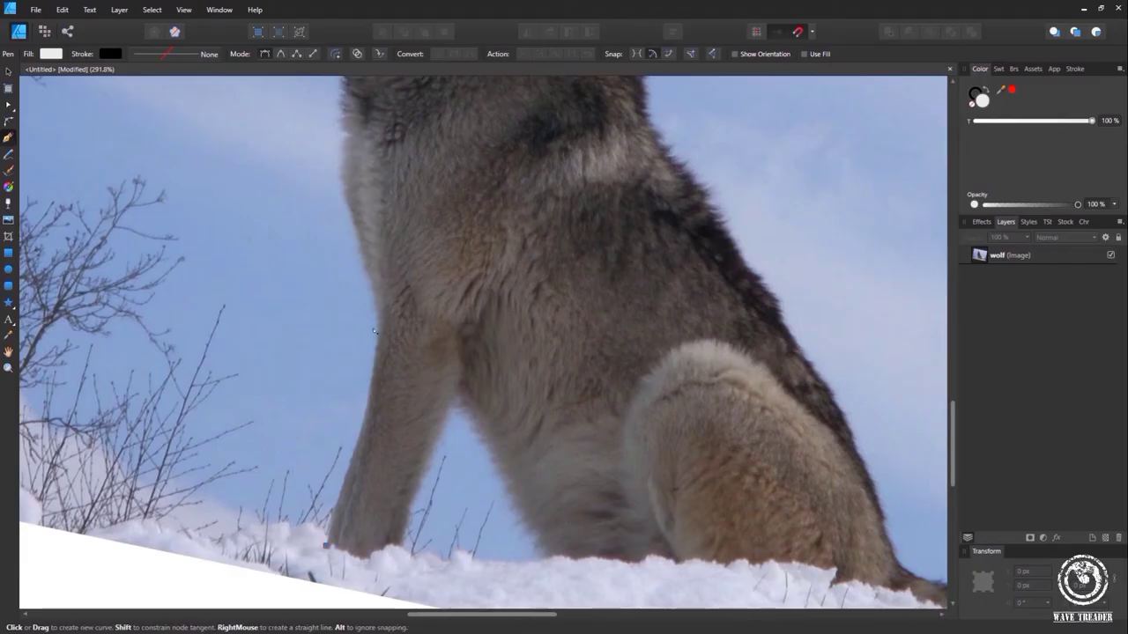
pyautogui.click(376, 324)
pyautogui.scroll(3, 375, 325)
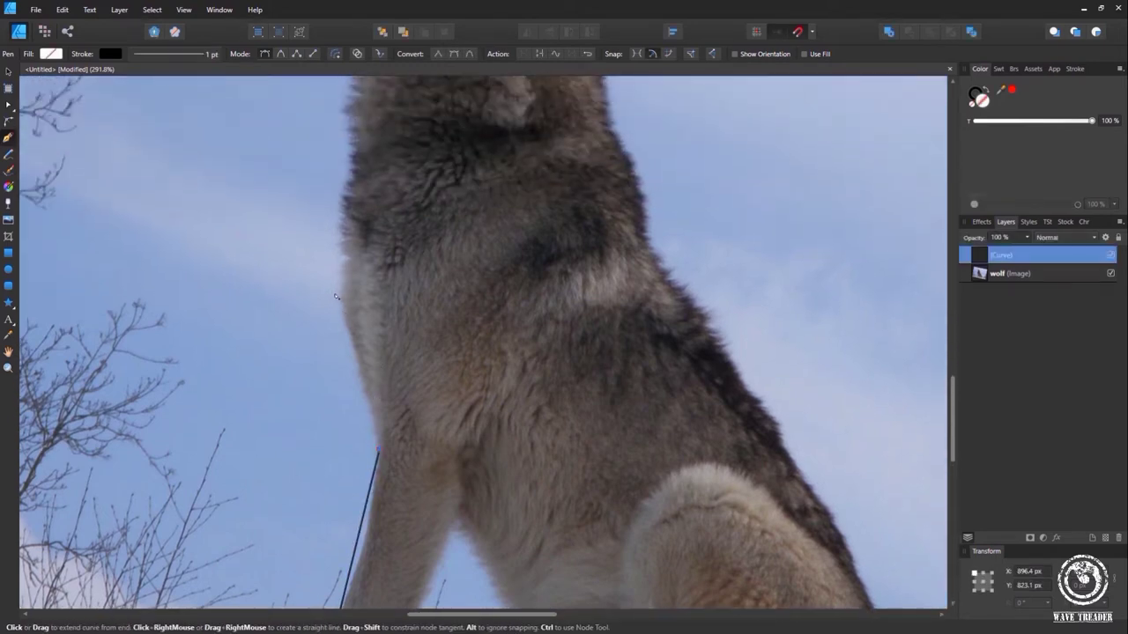
pyautogui.scroll(1, 336, 296)
pyautogui.click(350, 205)
pyautogui.scroll(5, 374, 264)
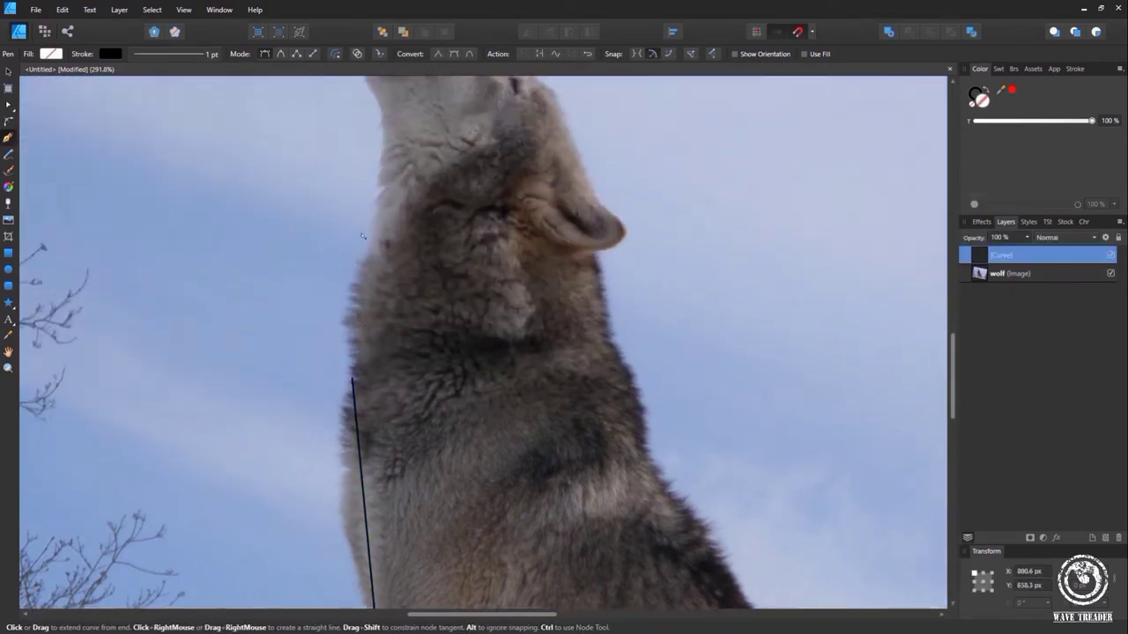
pyautogui.click(372, 277)
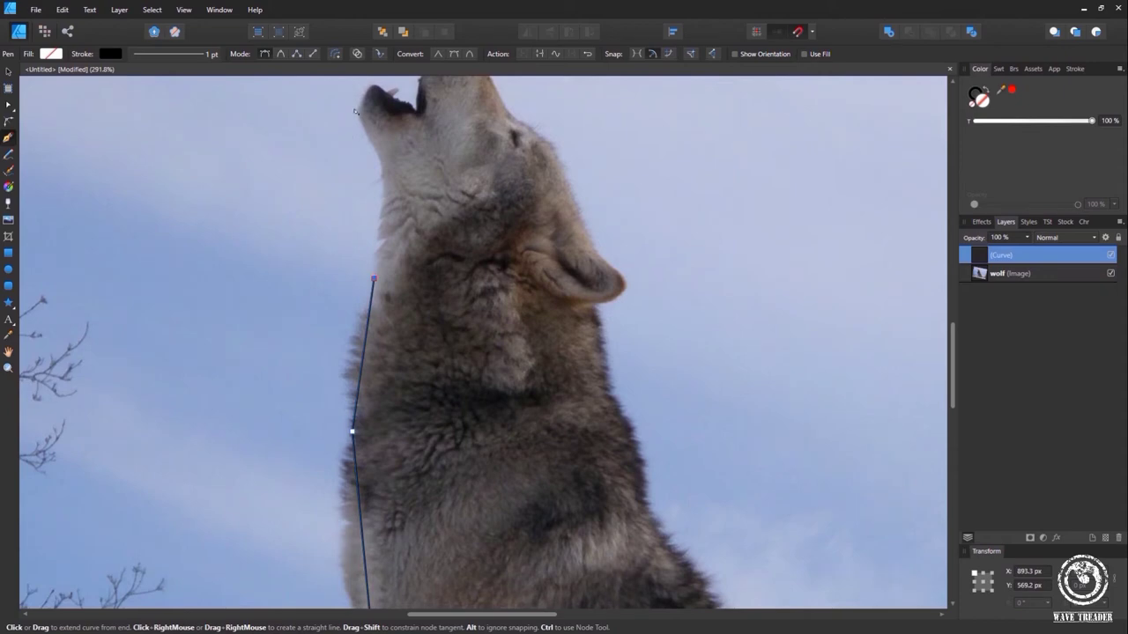
pyautogui.click(354, 112)
# Continue the outline along the lower jaw, tooth and mouth corner to the nose tip and muzzle top
pyautogui.scroll(4, 361, 123)
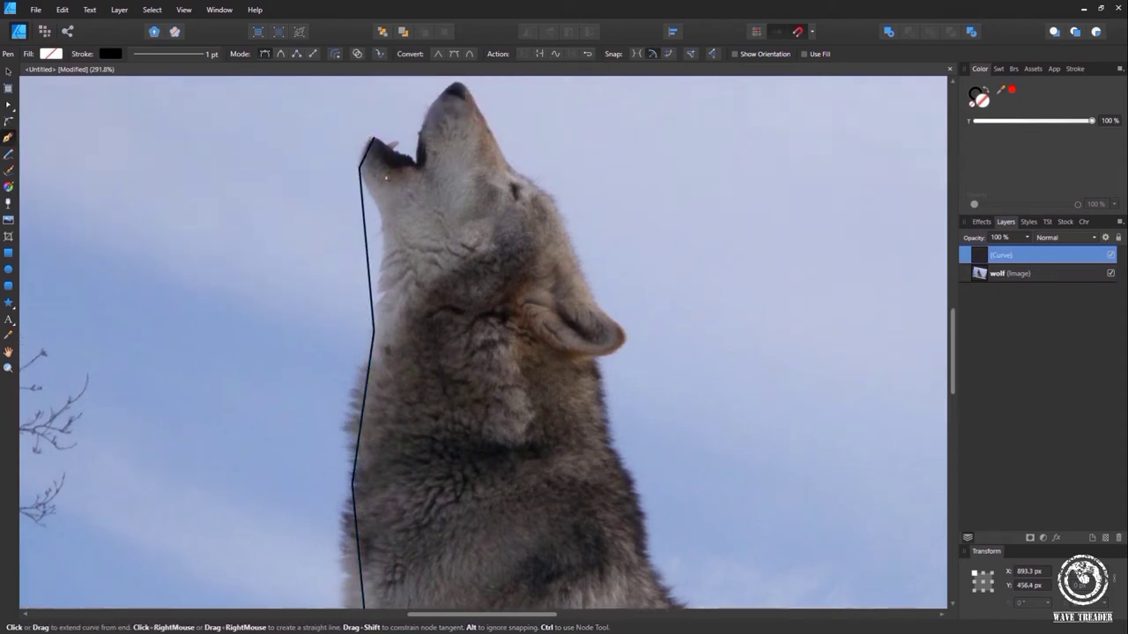
pyautogui.scroll(5, 390, 279)
pyautogui.click(369, 167)
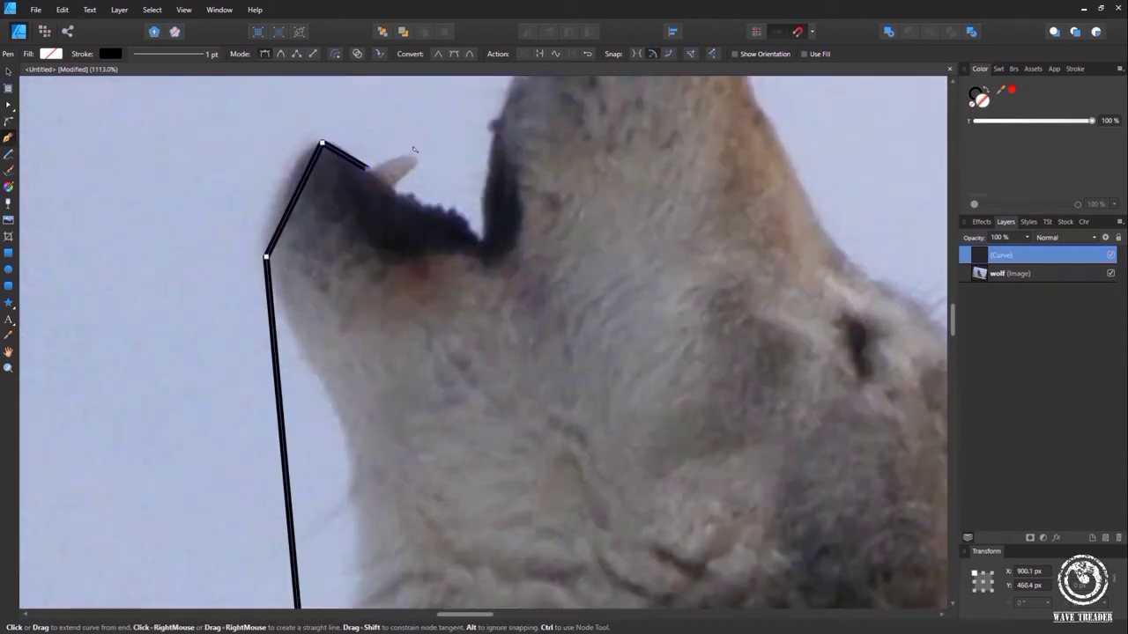
pyautogui.click(424, 153)
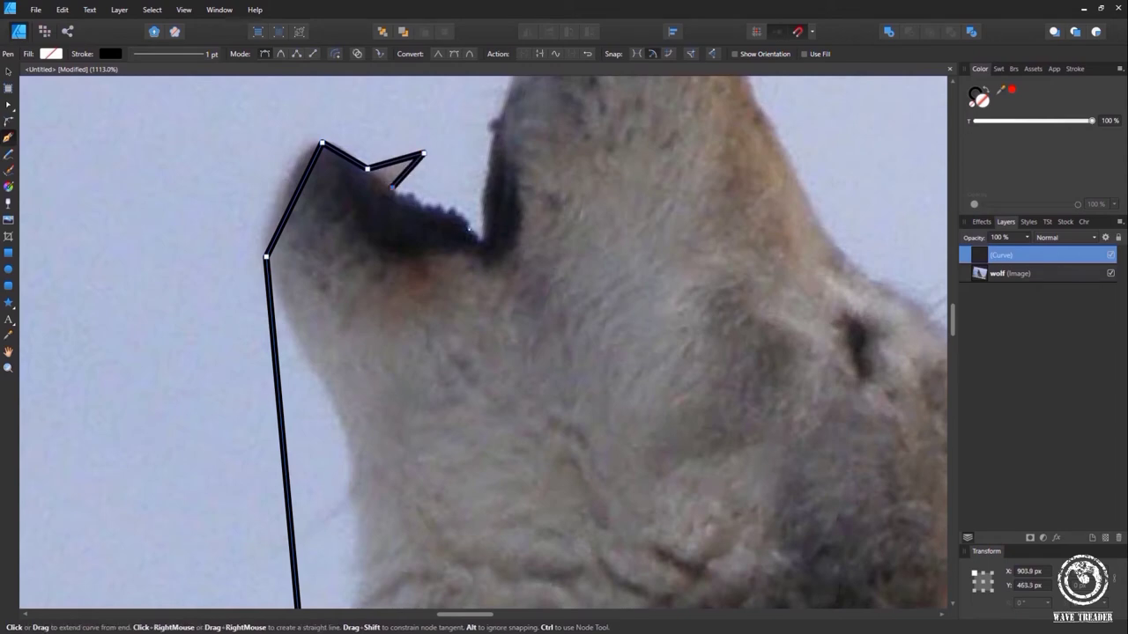
pyautogui.click(480, 236)
pyautogui.scroll(5, 617, 209)
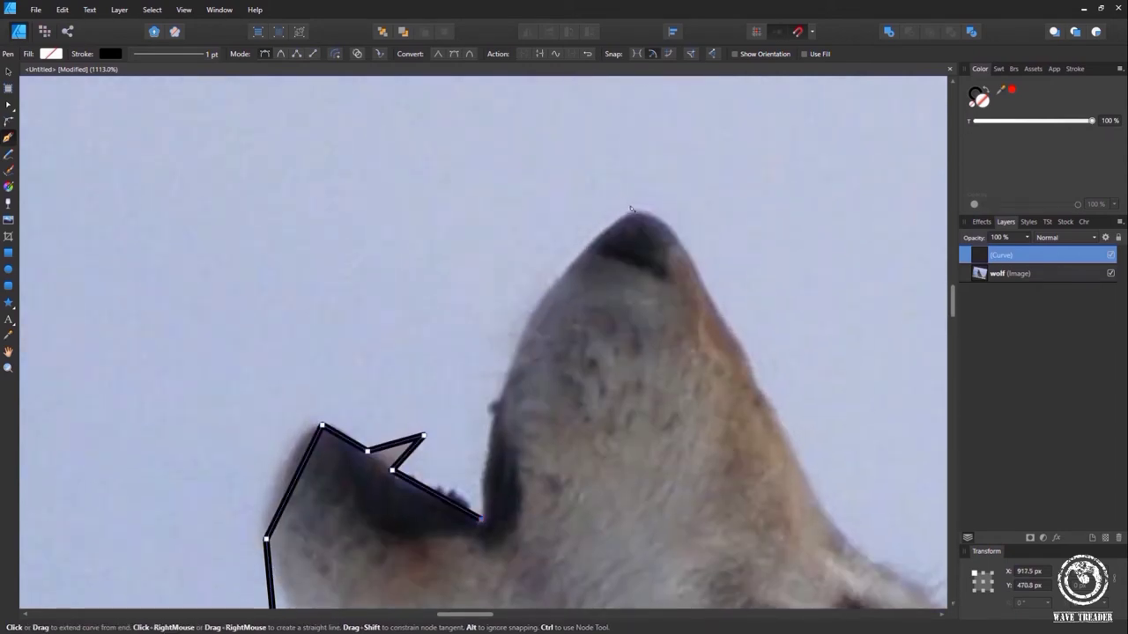
pyautogui.click(633, 211)
pyautogui.scroll(-2, 503, 356)
pyautogui.hscroll(6, 503, 357)
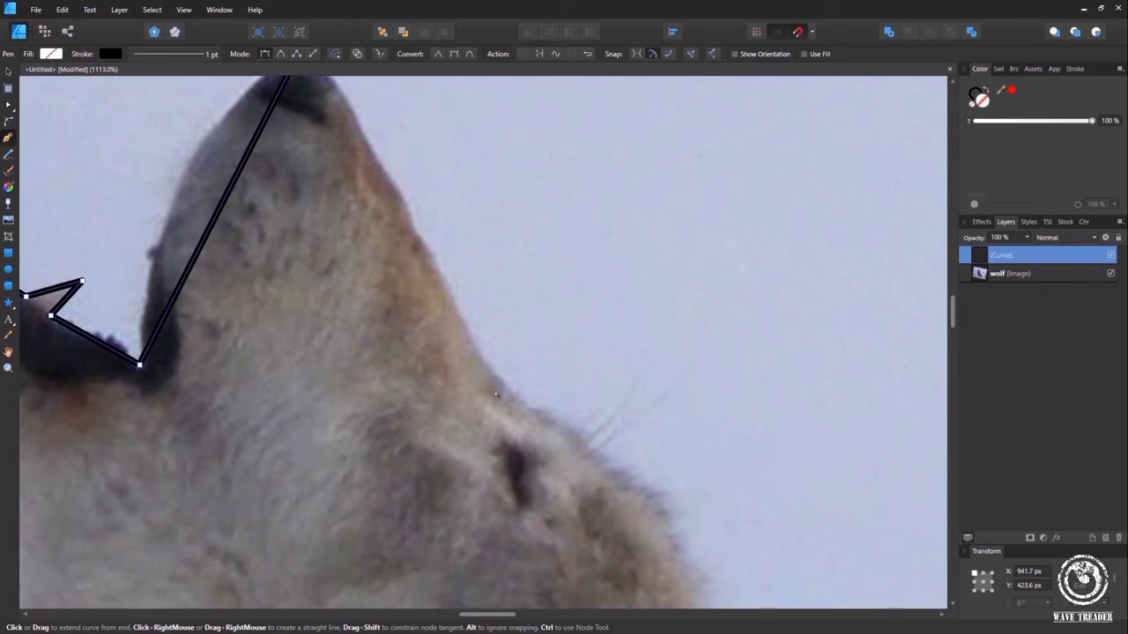
pyautogui.click(505, 383)
# Trace behind the head, down the neck and along the back, ending past the tail
pyautogui.scroll(-4, 674, 338)
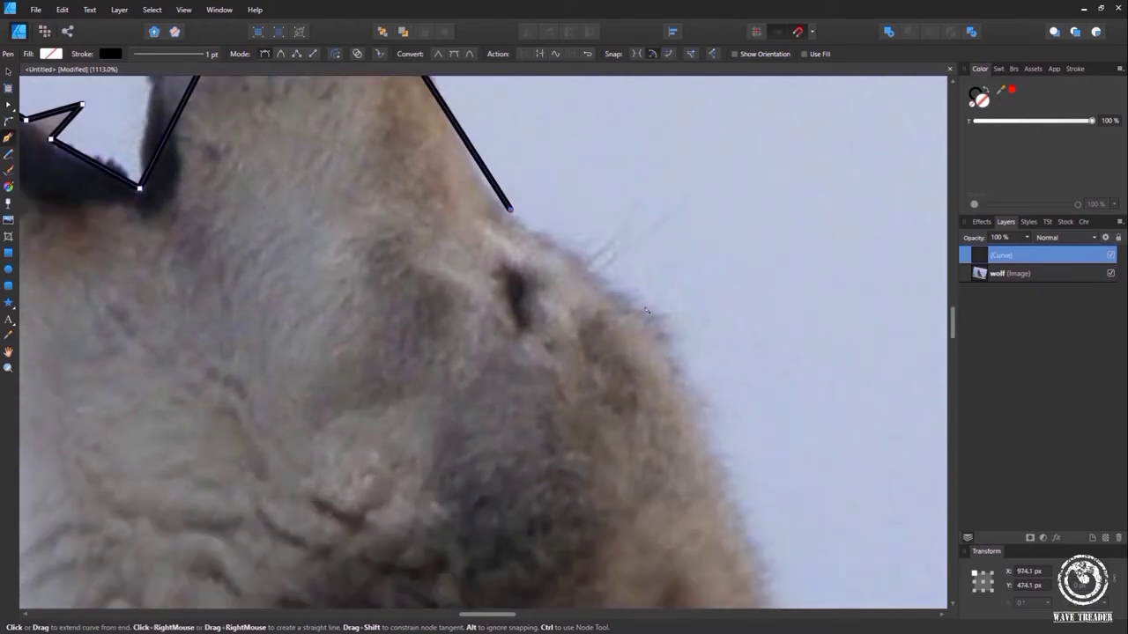
pyautogui.scroll(-3, 674, 338)
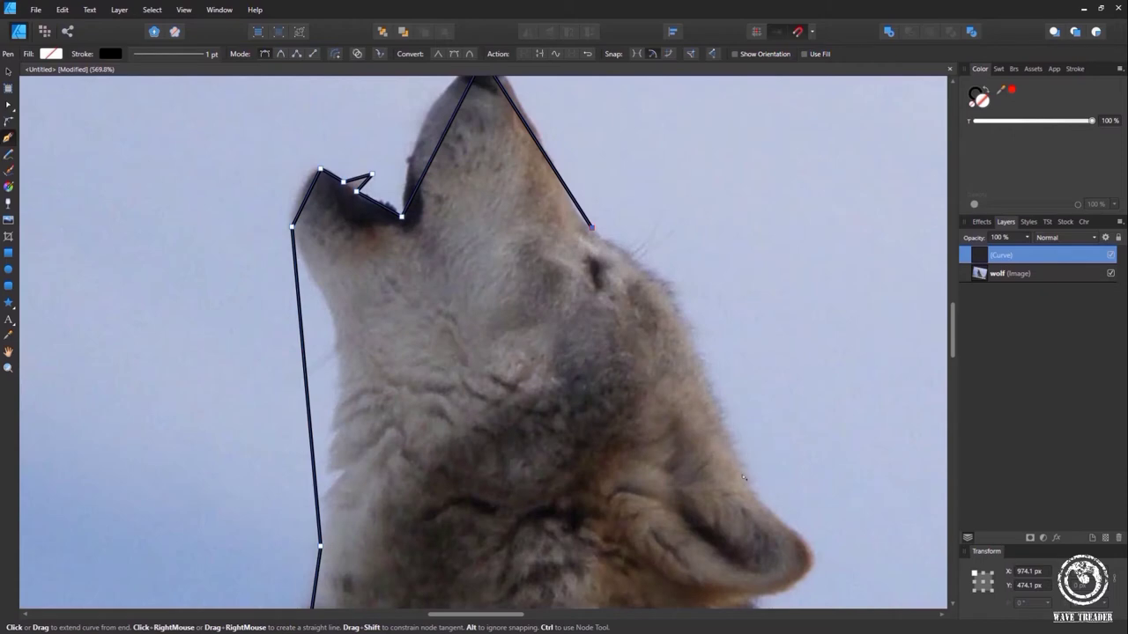
pyautogui.click(750, 489)
pyautogui.scroll(-3, 732, 415)
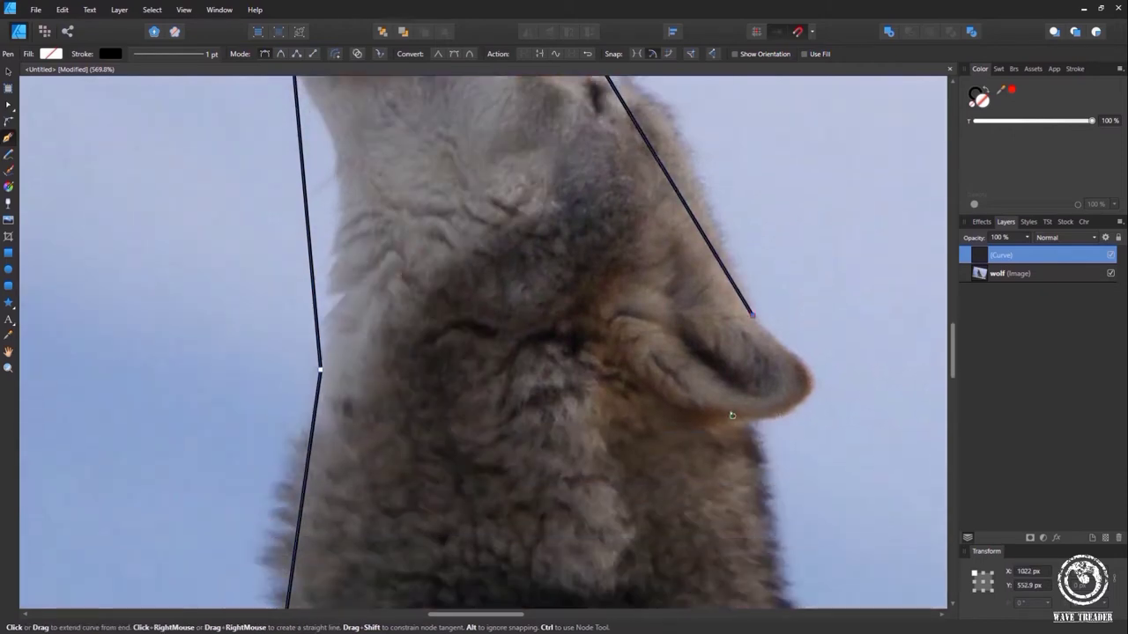
pyautogui.click(742, 416)
pyautogui.scroll(-5, 742, 416)
pyautogui.click(777, 388)
pyautogui.scroll(-4, 777, 389)
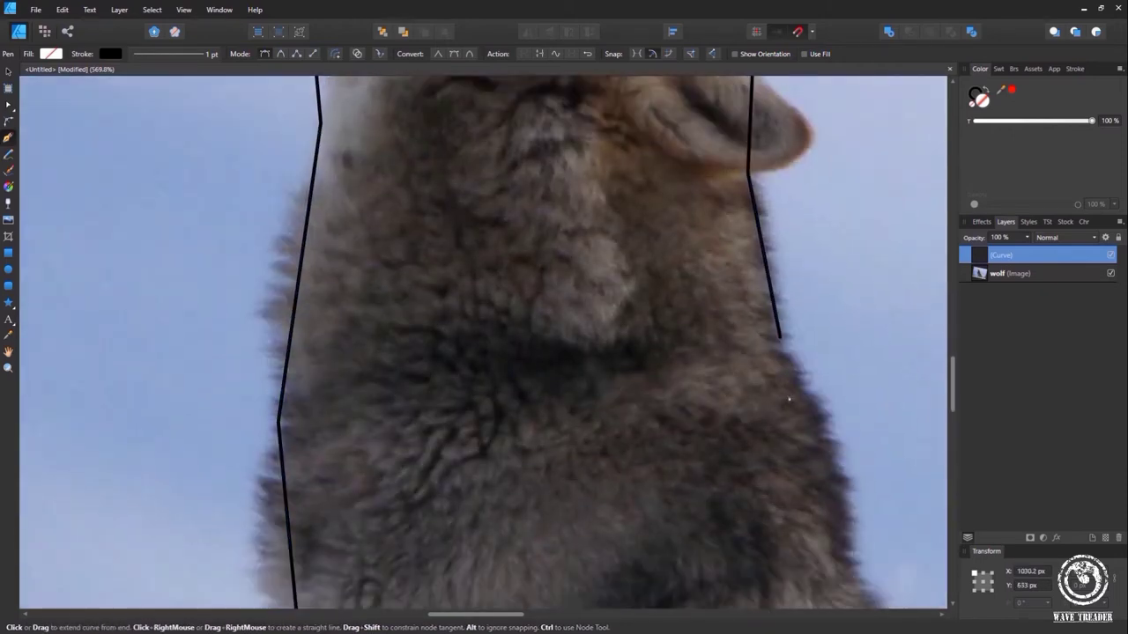
pyautogui.scroll(-4, 851, 411)
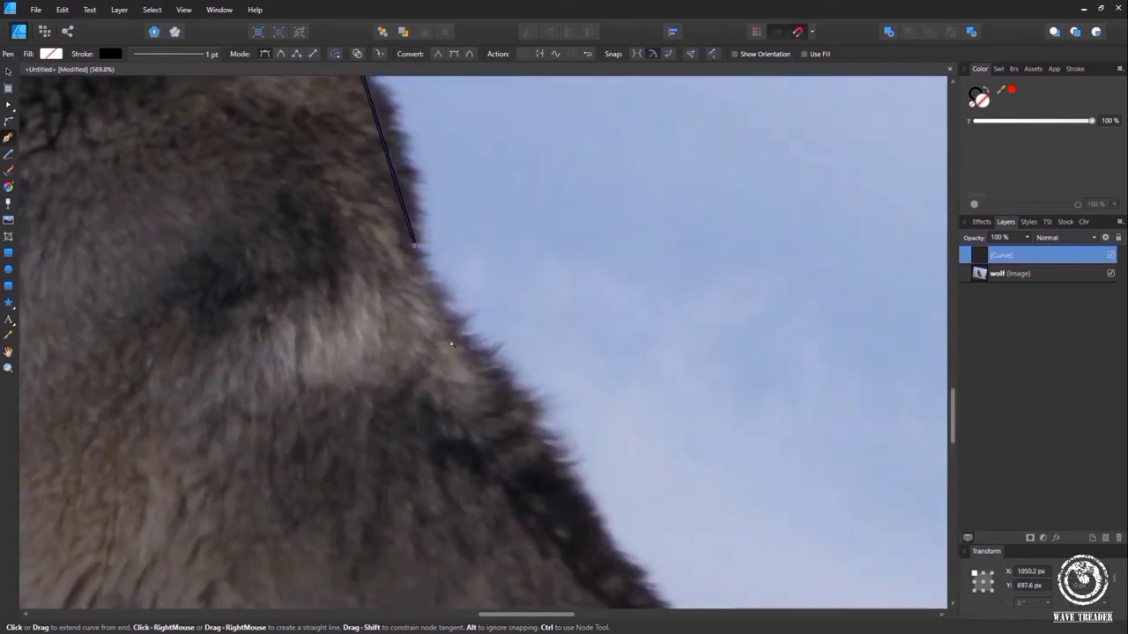
pyautogui.scroll(-3, 457, 346)
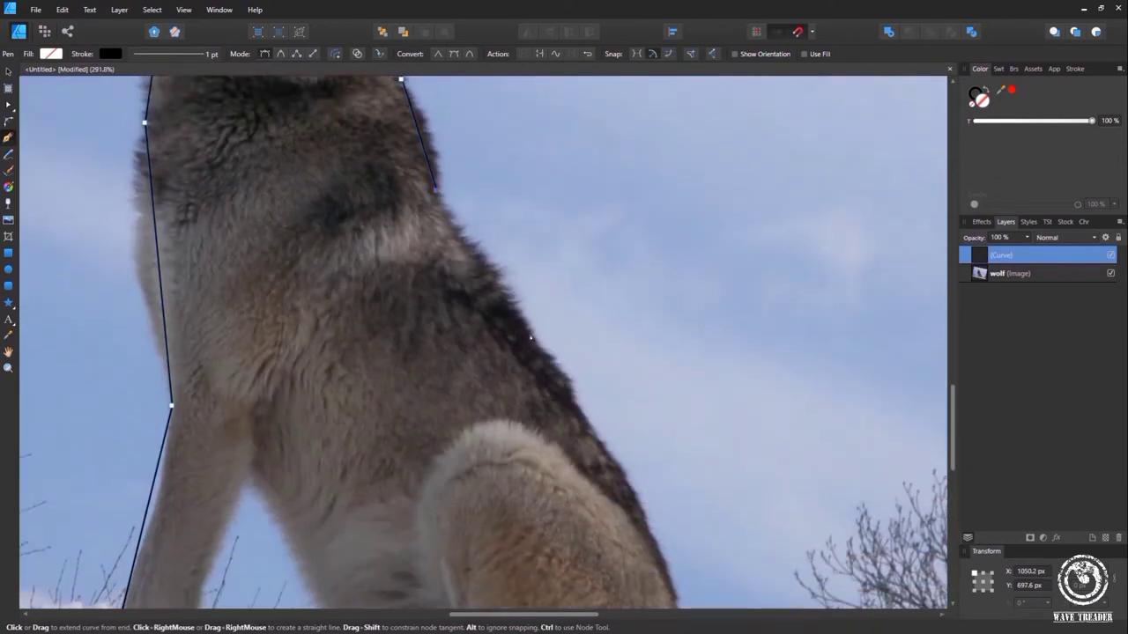
pyautogui.click(533, 338)
pyautogui.scroll(-4, 573, 276)
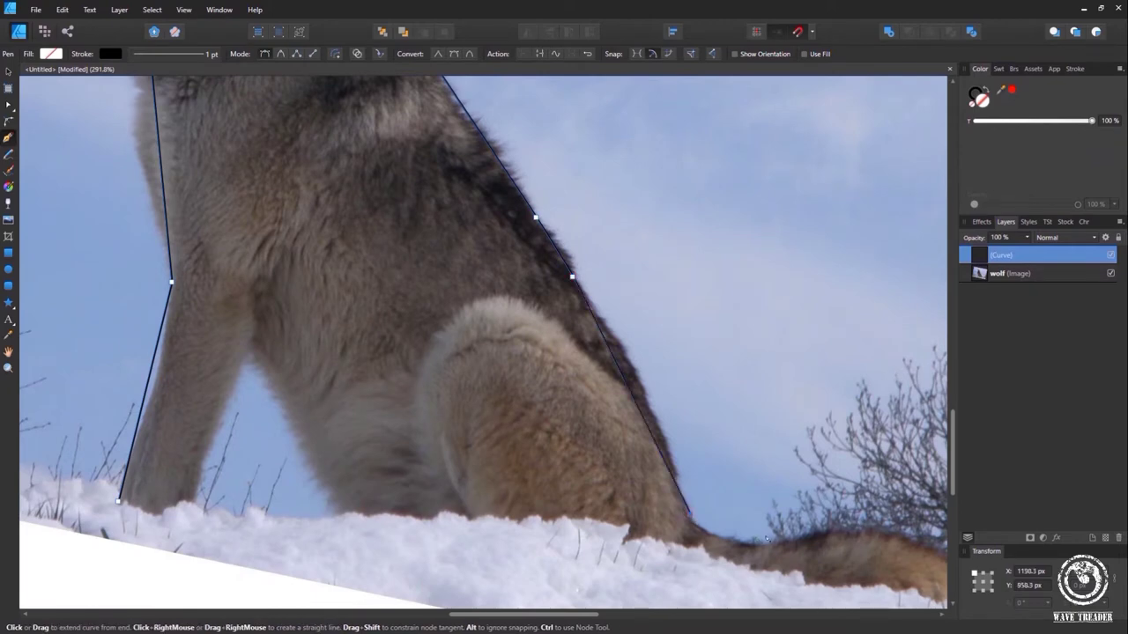
pyautogui.moveTo(765, 540); pyautogui.dragTo(494, 403)
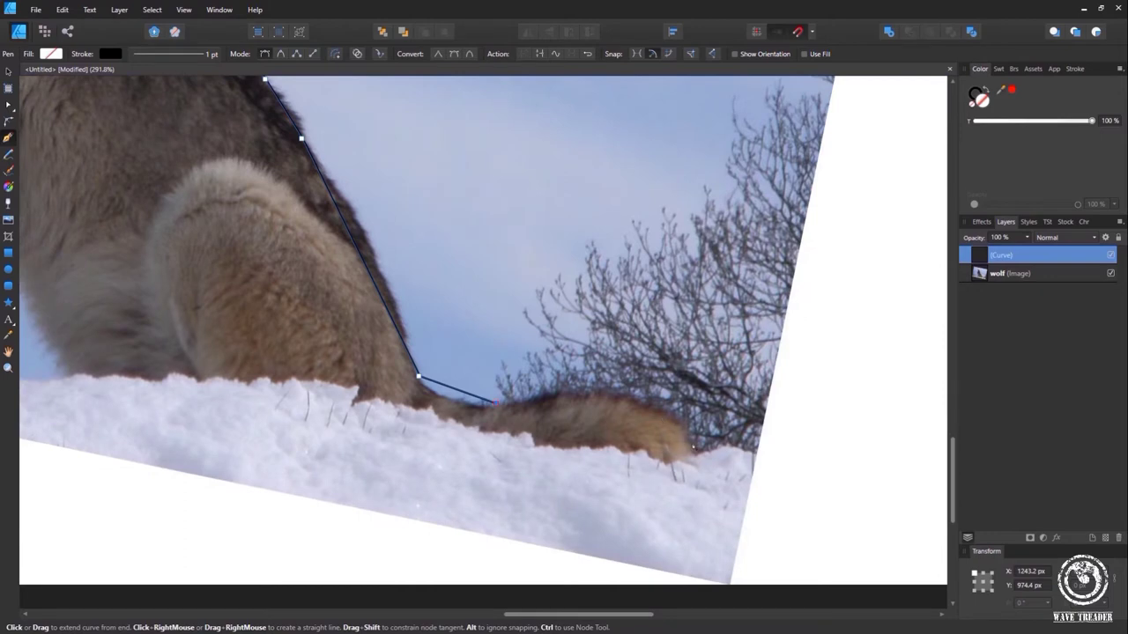
pyautogui.scroll(-2, 699, 449)
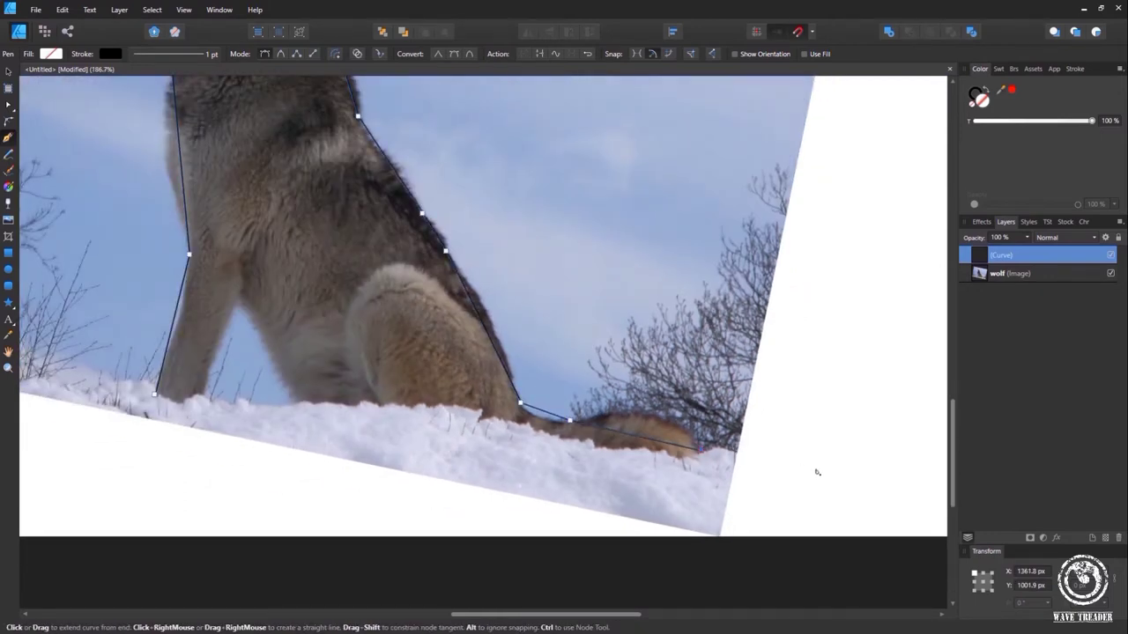
pyautogui.click(833, 482)
pyautogui.scroll(-5, 833, 482)
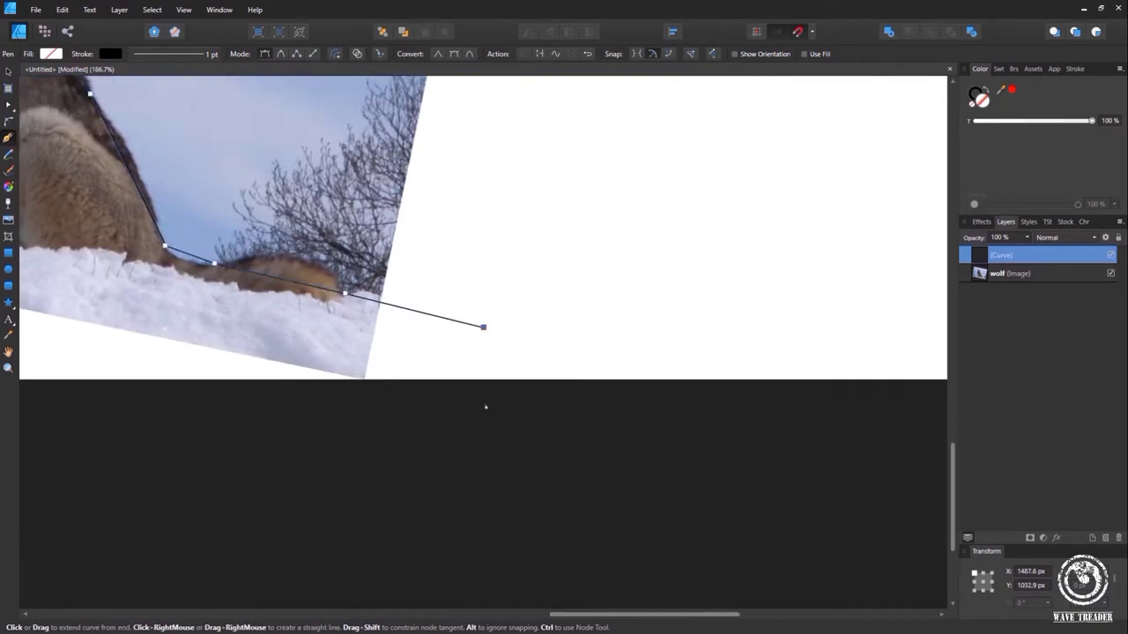
pyautogui.scroll(-1, 499, 404)
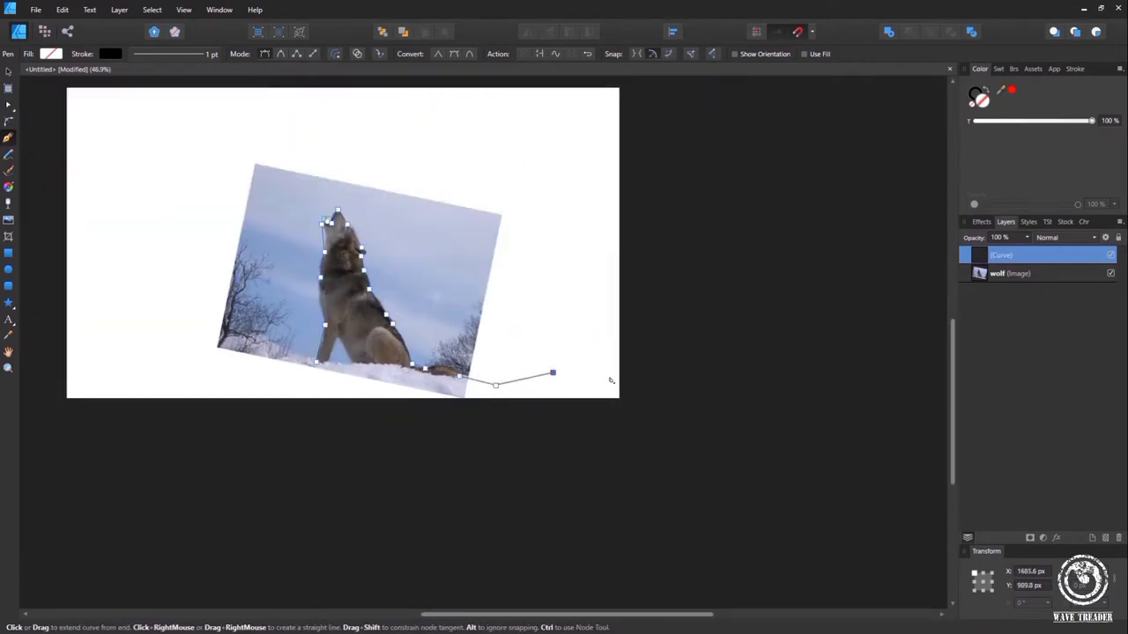
# Run the outline below and left of the page along the snowline, close it at the front leg, and deselect
pyautogui.click(49, 445)
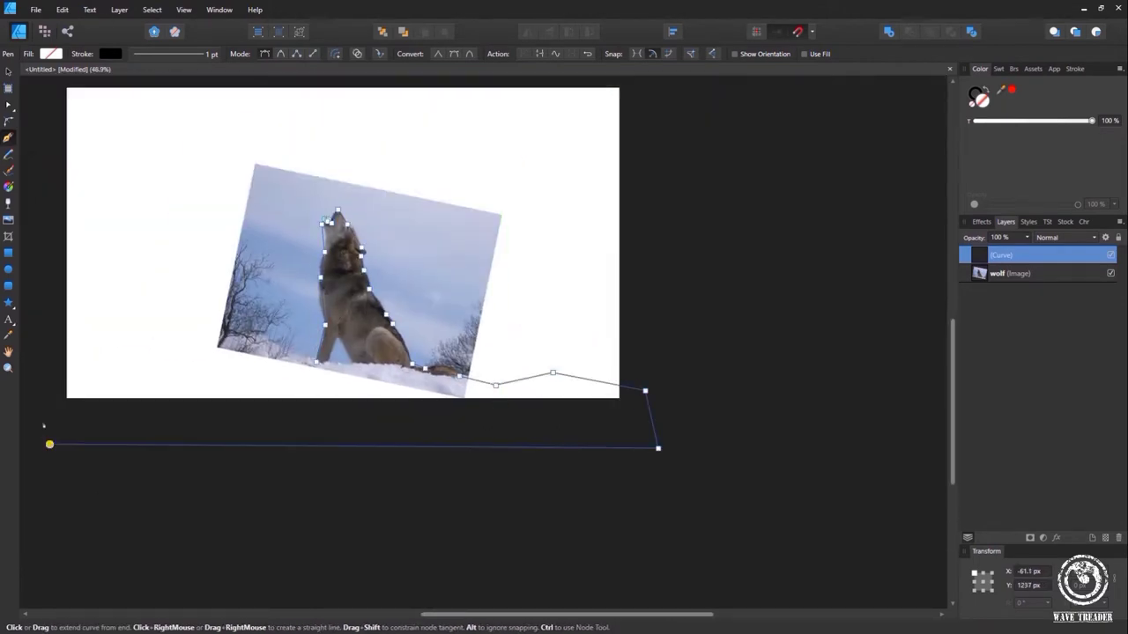
pyautogui.click(46, 378)
pyautogui.click(259, 333)
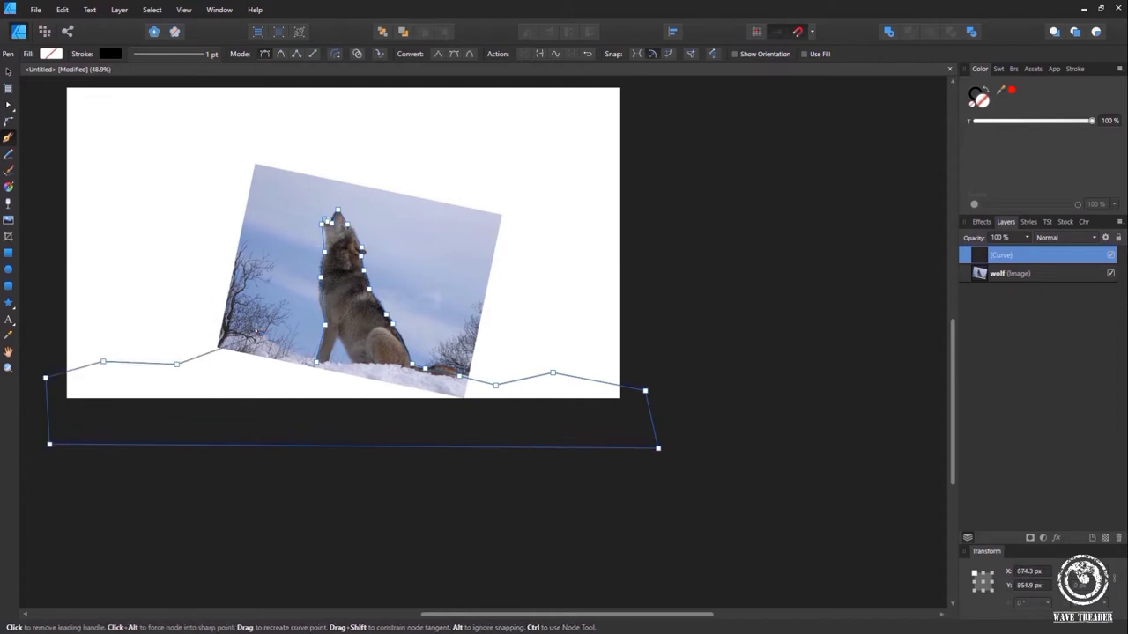
pyautogui.scroll(4, 265, 360)
pyautogui.click(419, 360)
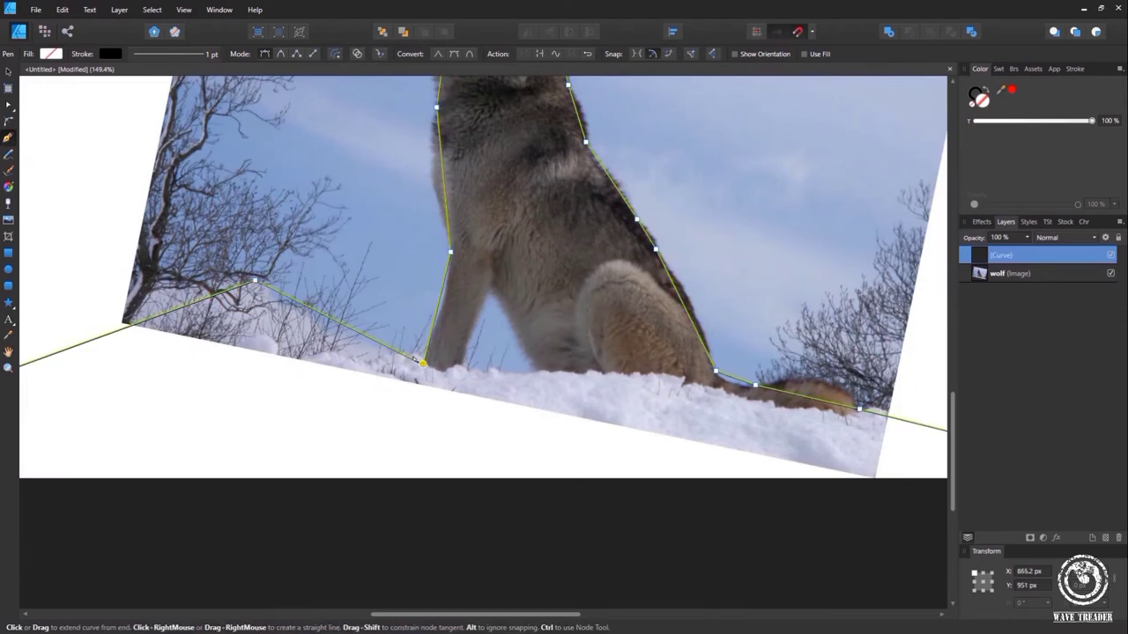
pyautogui.click(10, 72)
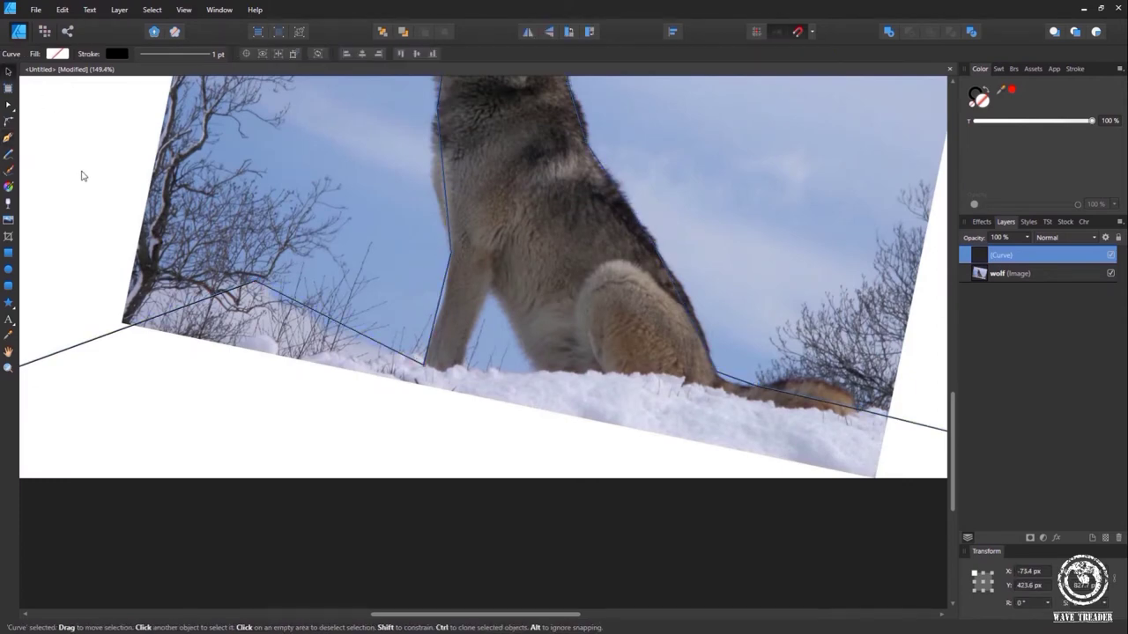
pyautogui.click(81, 176)
pyautogui.scroll(5, 81, 176)
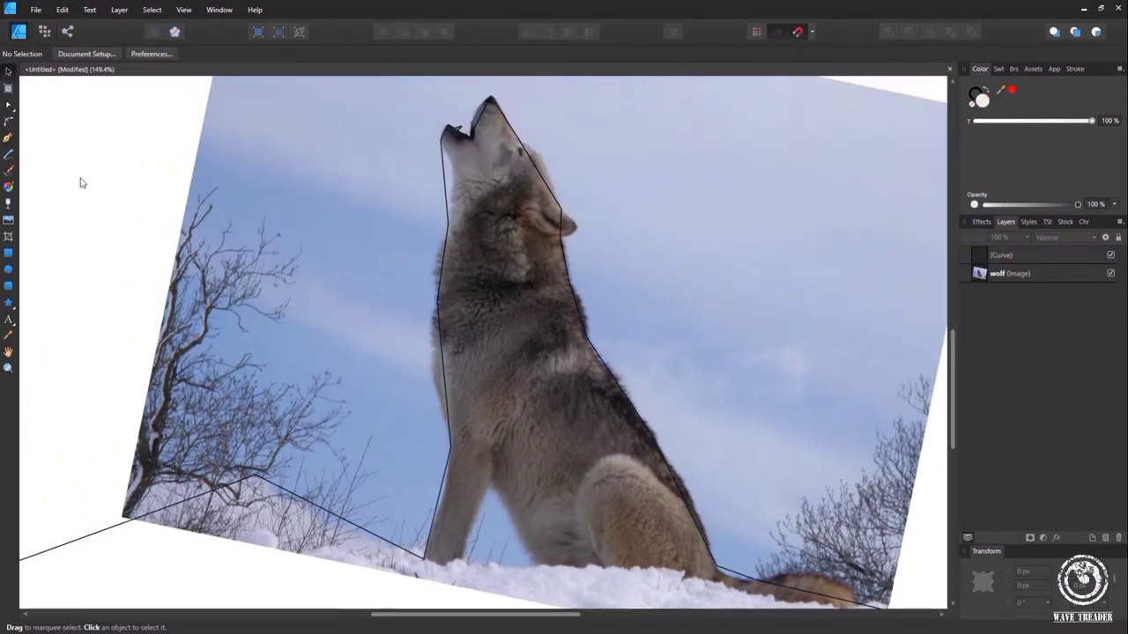
# Start a second Pen curve at the wolf's foreleg with a corner point on the snow between the legs
pyautogui.click(9, 139)
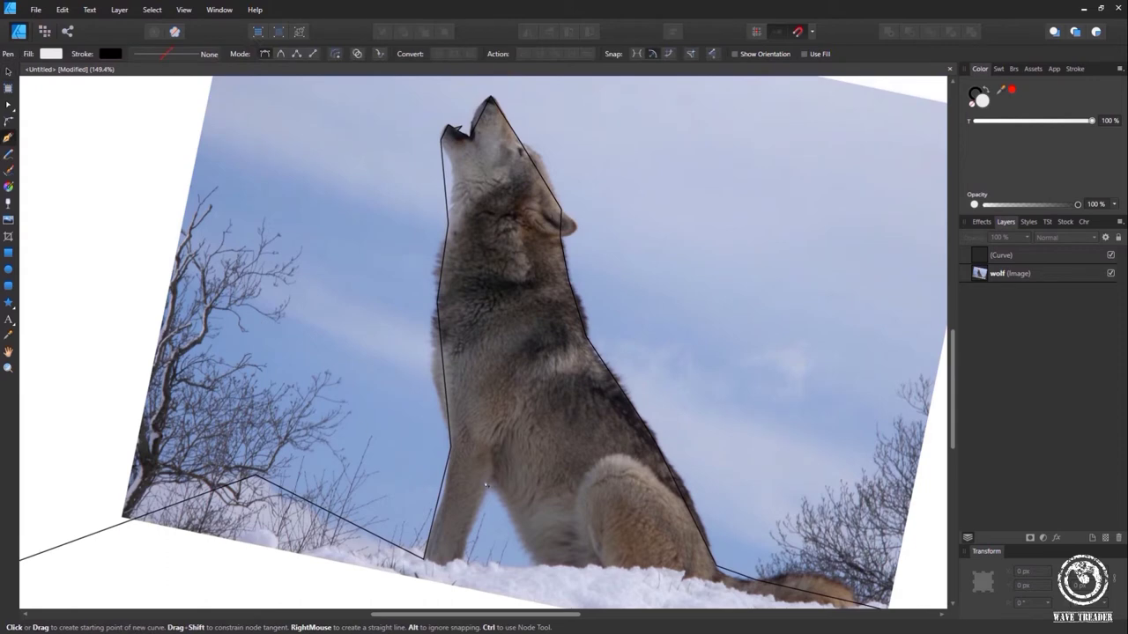
pyautogui.moveTo(457, 559); pyautogui.dragTo(491, 488)
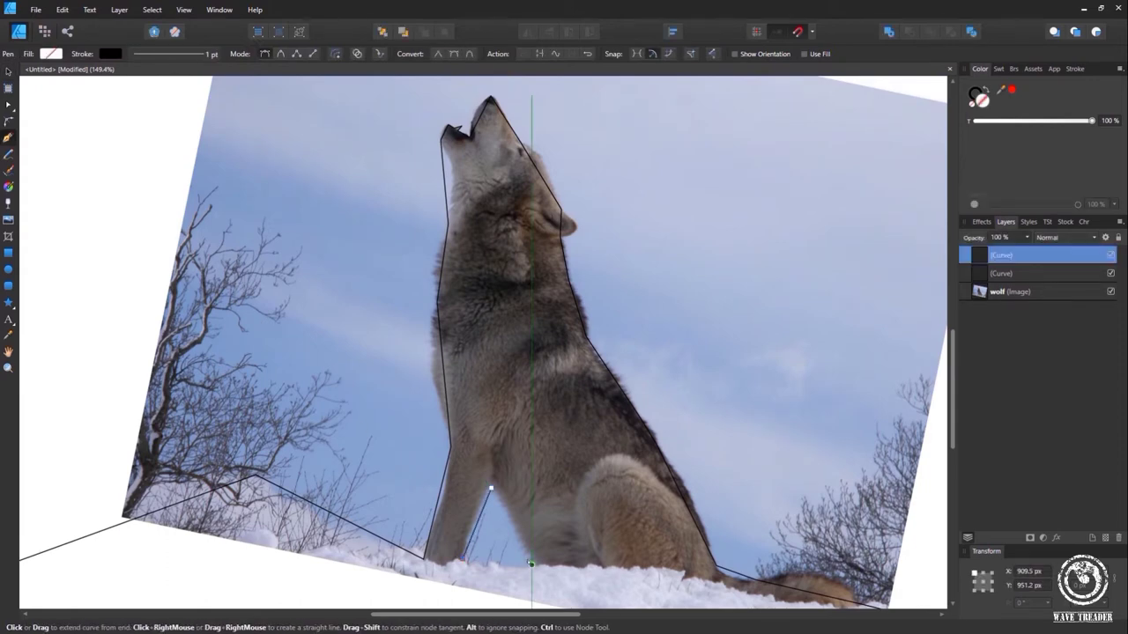
pyautogui.click(531, 563)
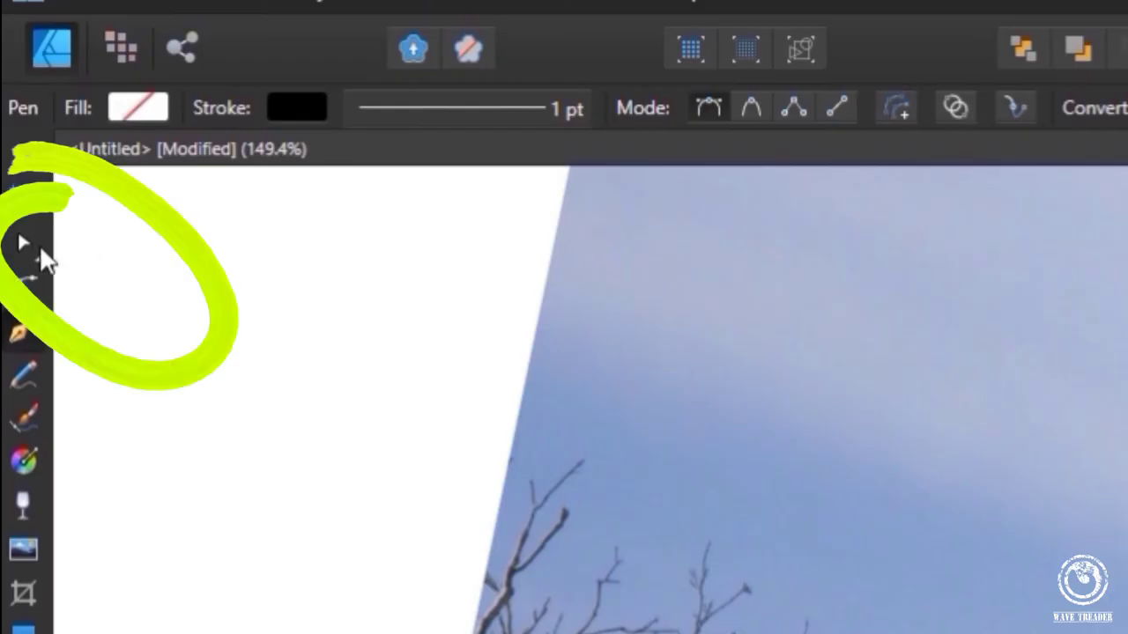
# With the Node tool, bend the outline's left side into curves fitting the chest and leg
pyautogui.click(21, 245)
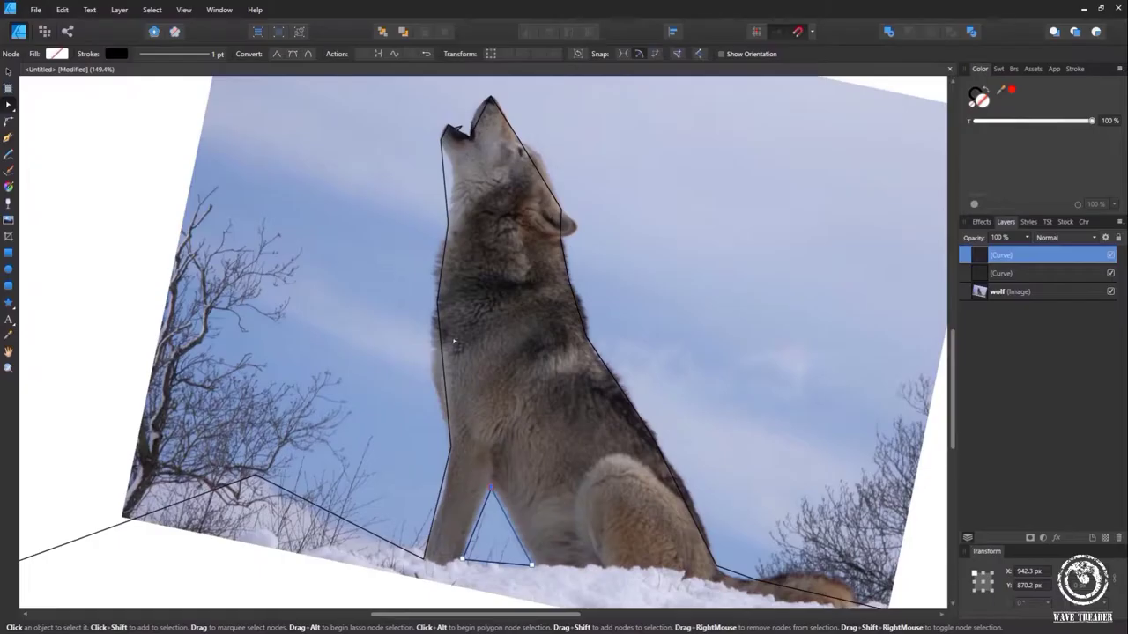
pyautogui.click(440, 356)
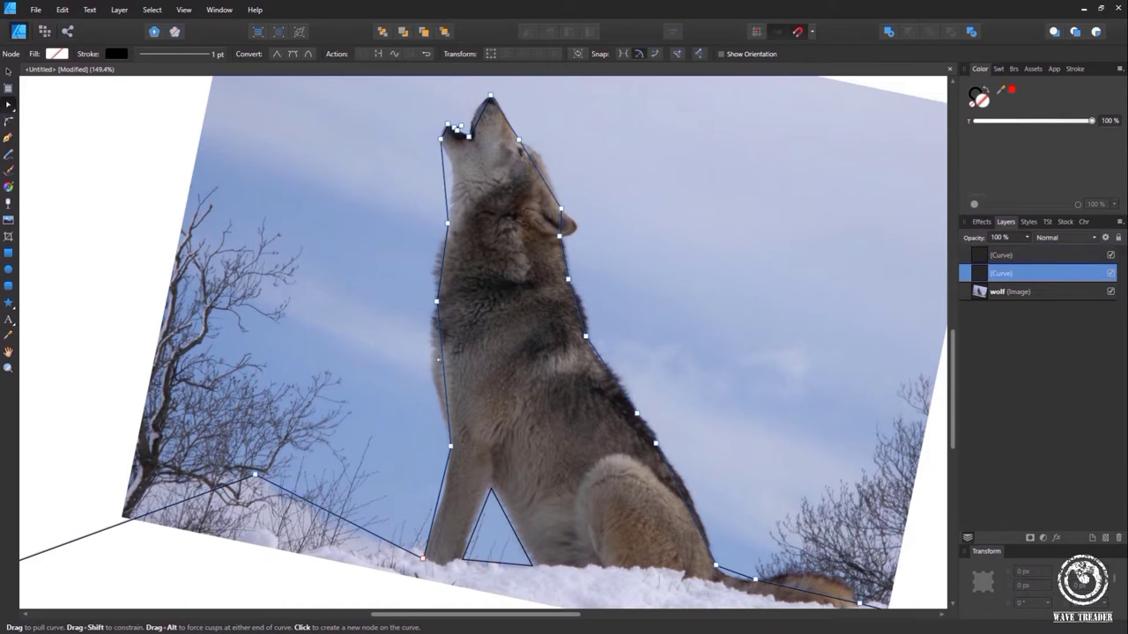
pyautogui.moveTo(438, 359); pyautogui.dragTo(429, 364)
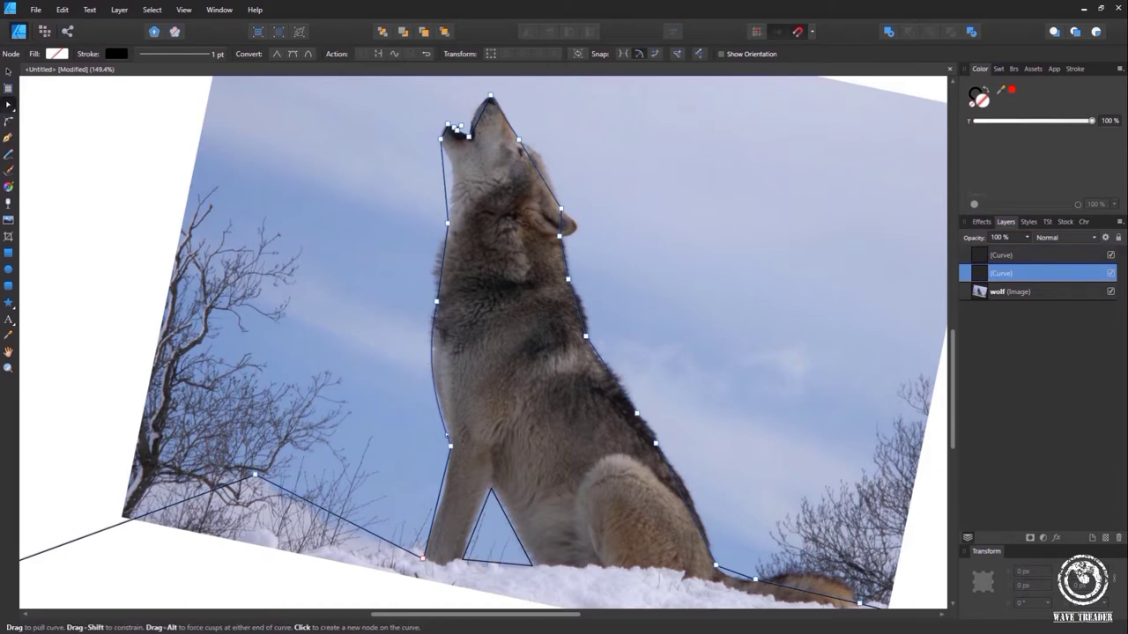
pyautogui.moveTo(440, 489); pyautogui.dragTo(444, 490)
pyautogui.scroll(3, 442, 414)
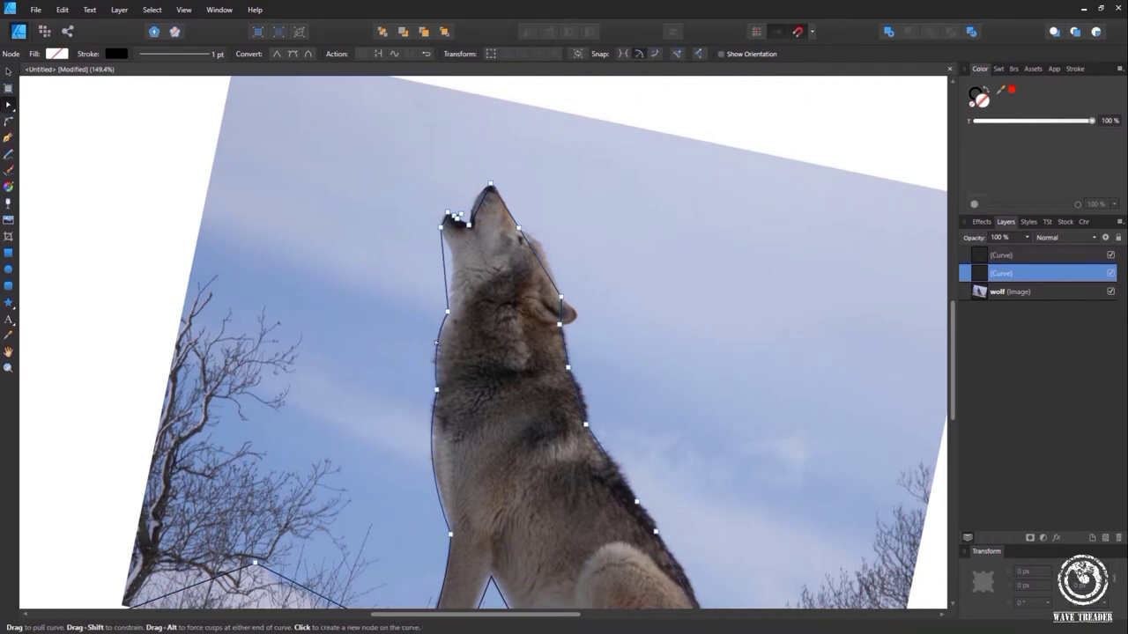
pyautogui.click(449, 312)
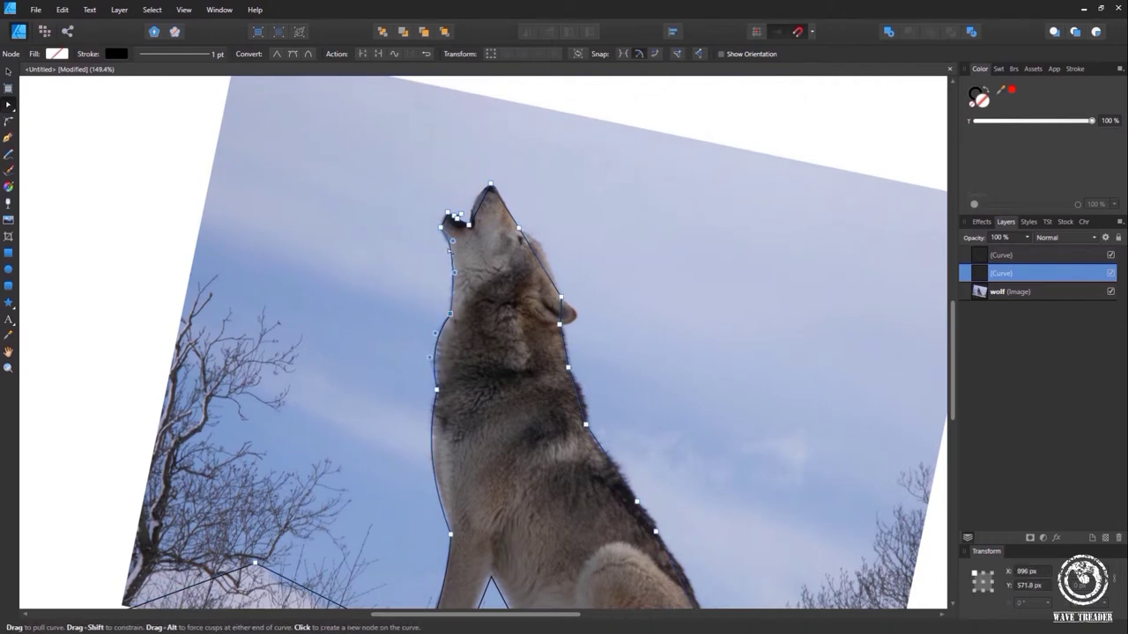
# Curve the lip, lower jaw and upper snout edges, and round off the snout tip
pyautogui.scroll(3, 448, 251)
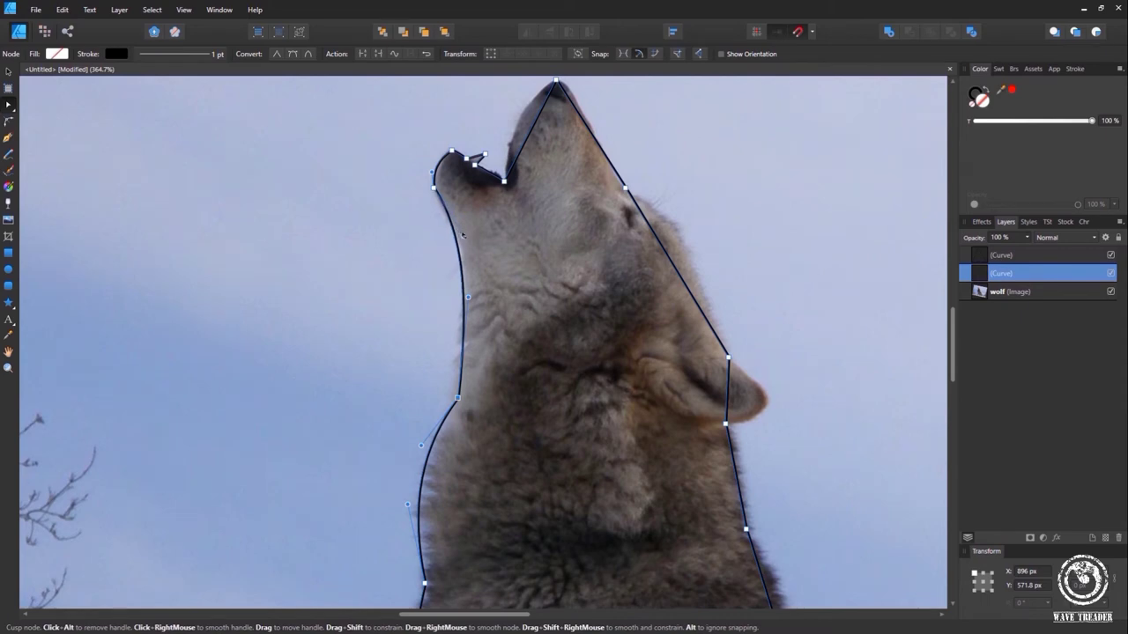
pyautogui.scroll(2, 506, 296)
pyautogui.scroll(3, 506, 297)
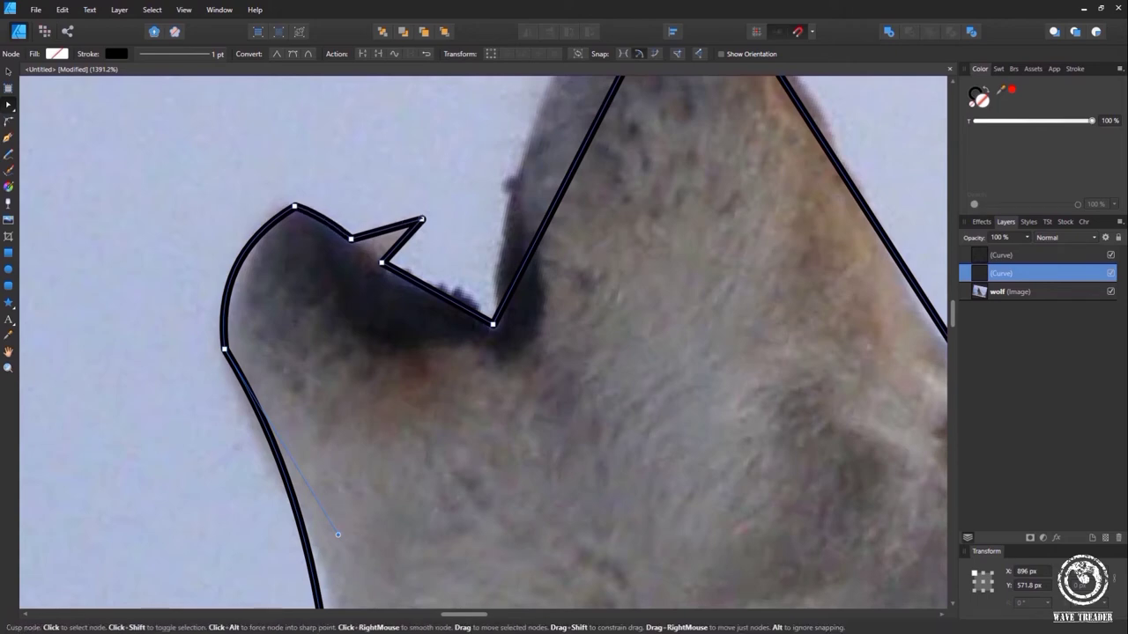
pyautogui.moveTo(390, 224); pyautogui.dragTo(428, 213)
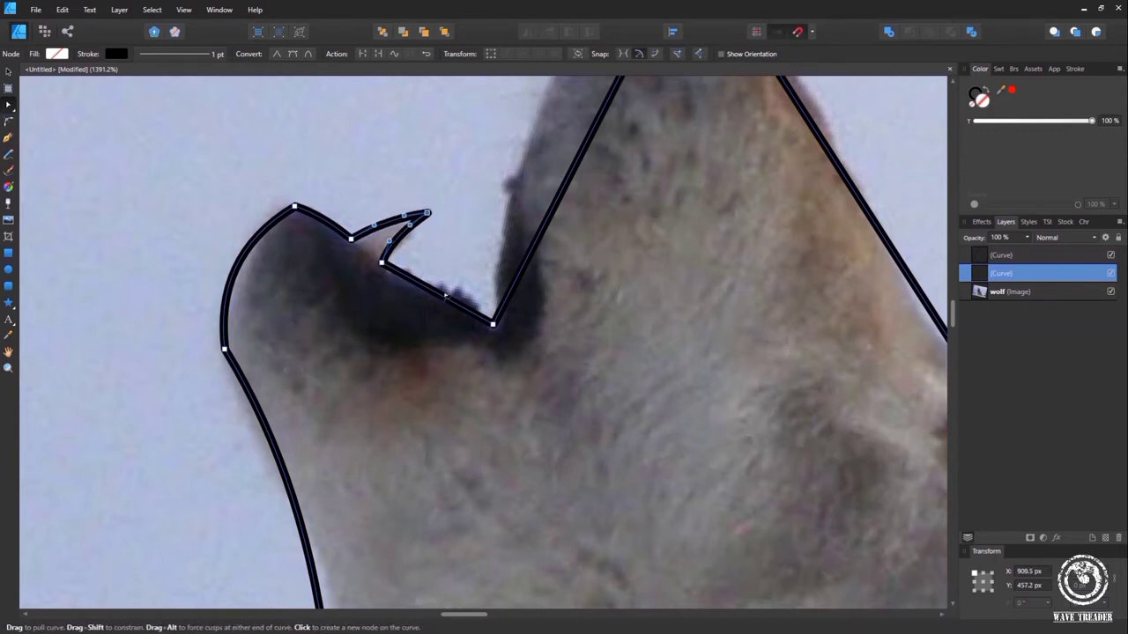
pyautogui.moveTo(446, 296); pyautogui.dragTo(443, 291)
pyautogui.click(382, 265)
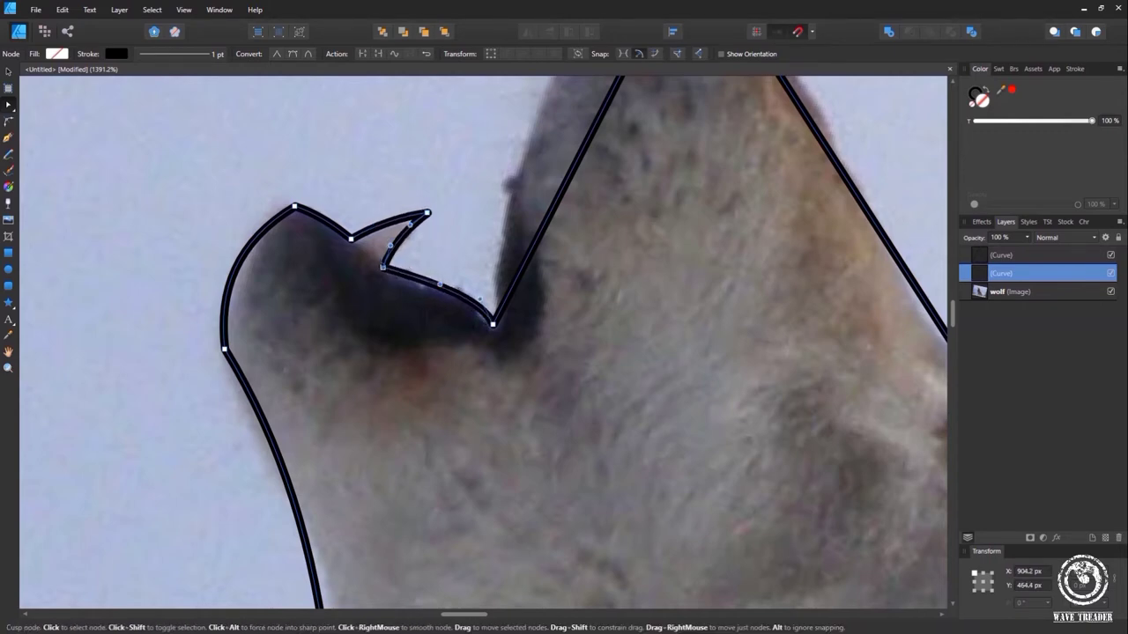
pyautogui.scroll(-3, 581, 299)
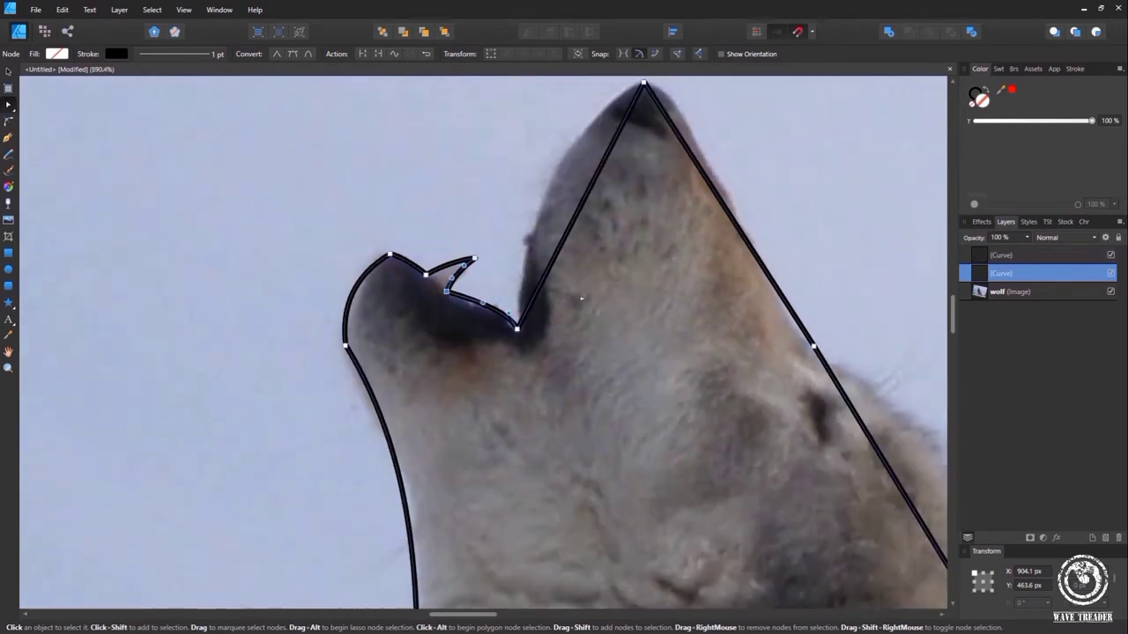
pyautogui.moveTo(580, 299); pyautogui.dragTo(382, 416)
pyautogui.moveTo(397, 295); pyautogui.dragTo(360, 276)
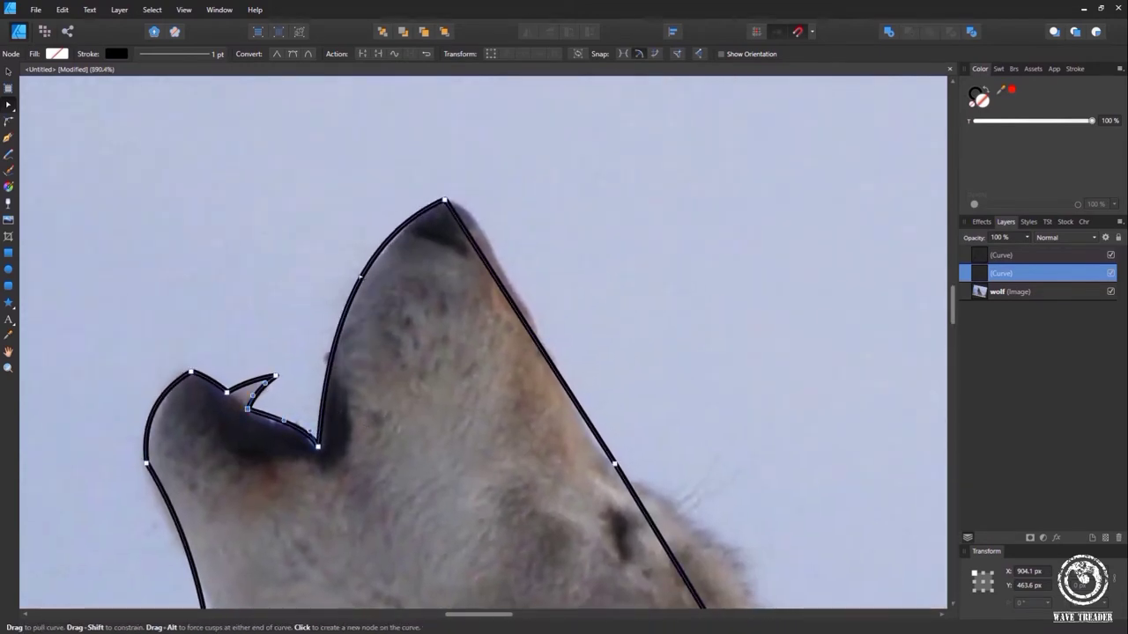
pyautogui.moveTo(492, 269); pyautogui.dragTo(477, 199)
pyautogui.click(445, 201)
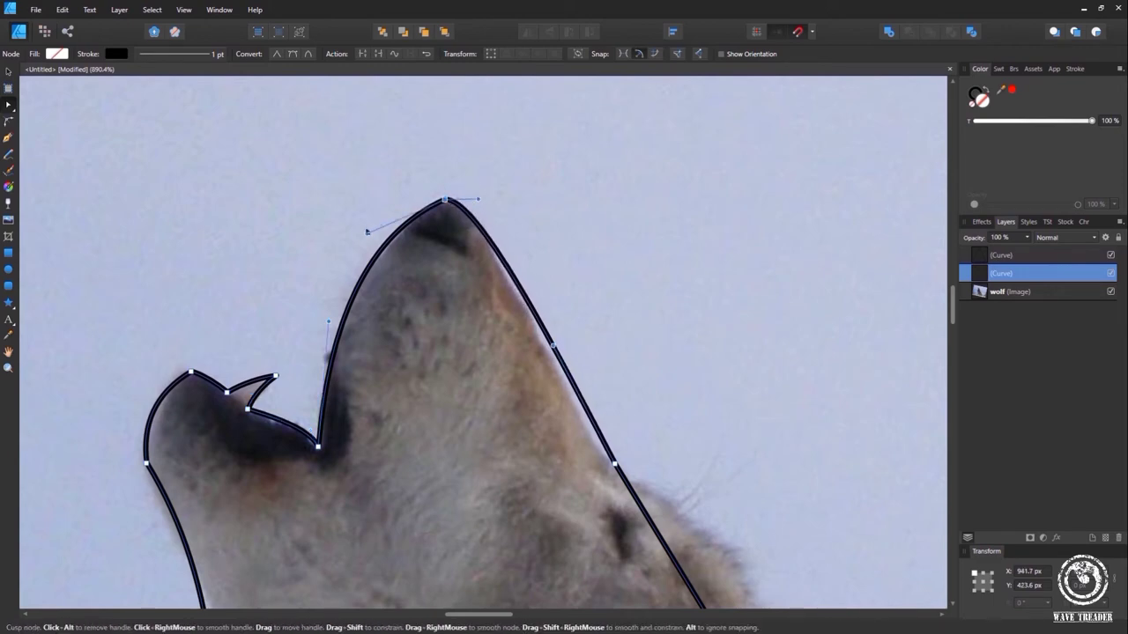
pyautogui.moveTo(367, 230); pyautogui.dragTo(401, 200)
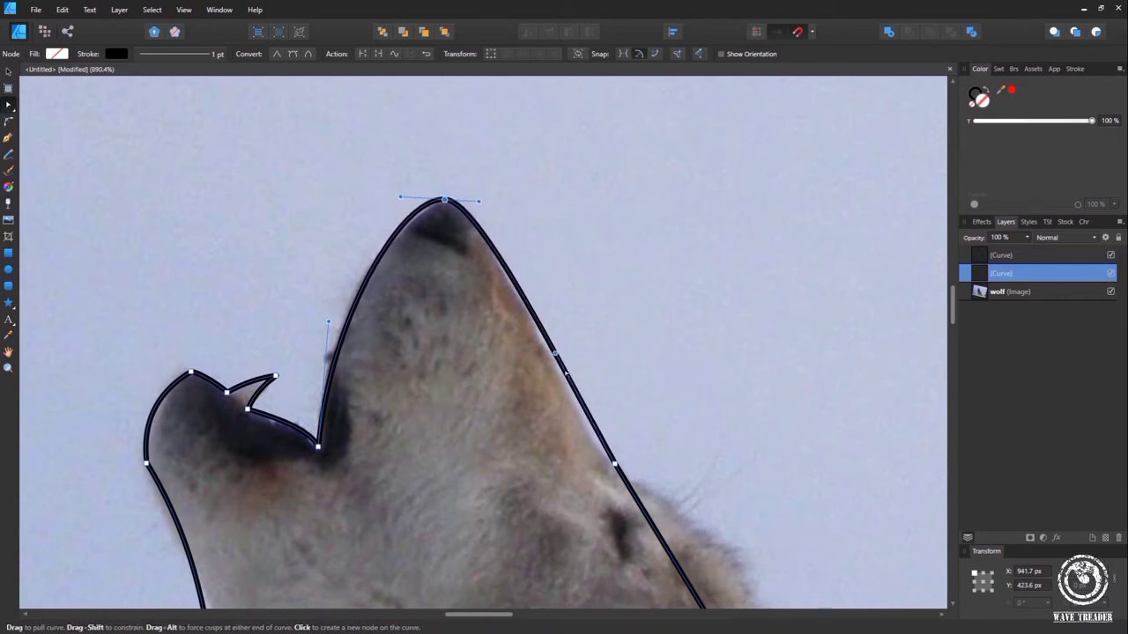
pyautogui.scroll(-1, 664, 439)
# Bow the outline segments around the head, ear, neck and chest outward to fit the fur
pyautogui.scroll(-3, 665, 440)
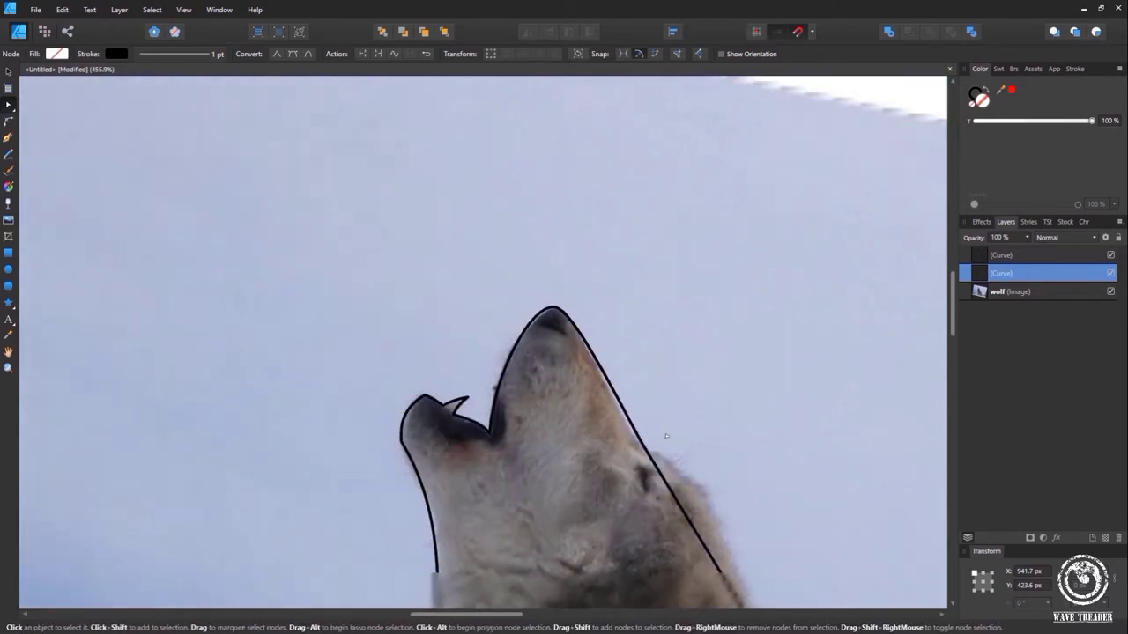
pyautogui.moveTo(436, 381); pyautogui.dragTo(464, 379)
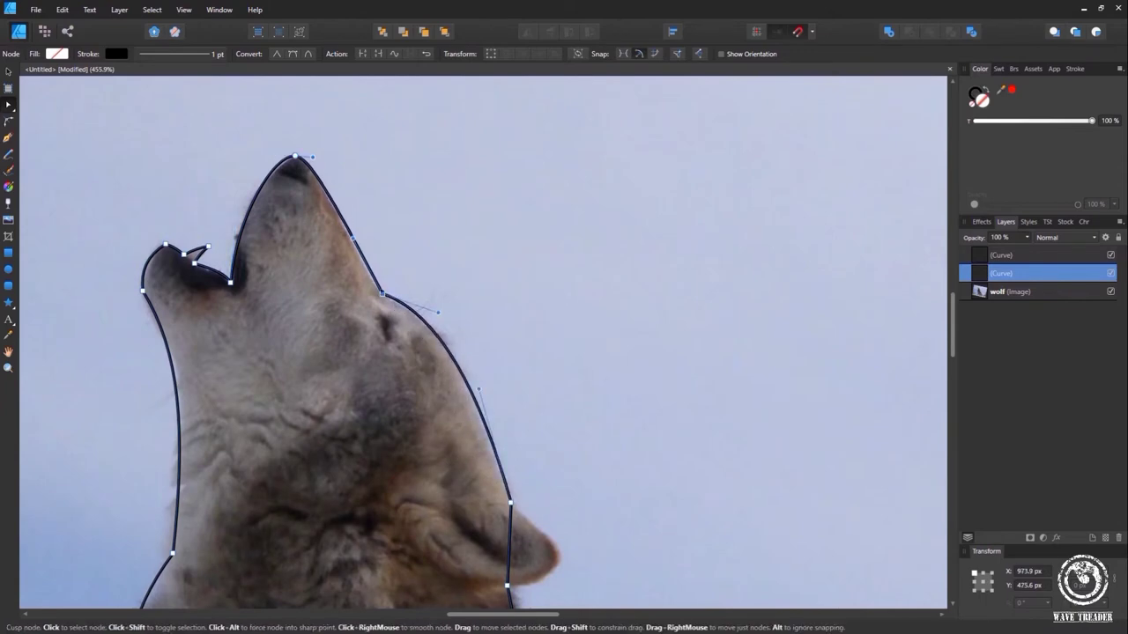
pyautogui.scroll(-5, 522, 255)
pyautogui.click(502, 346)
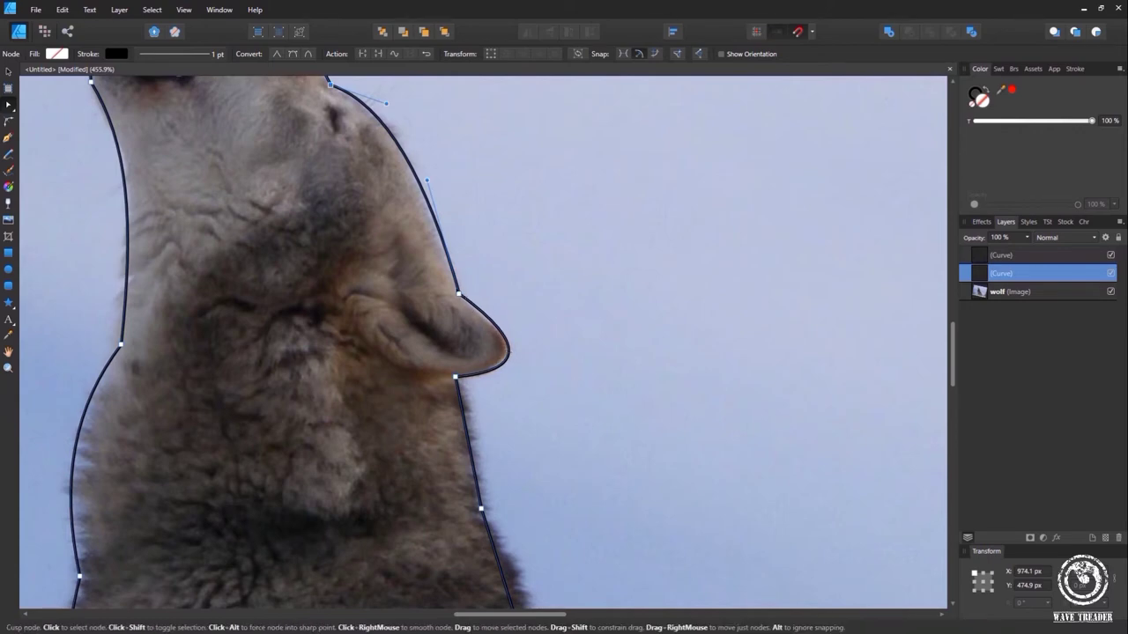
pyautogui.click(506, 350)
pyautogui.moveTo(466, 437); pyautogui.dragTo(476, 426)
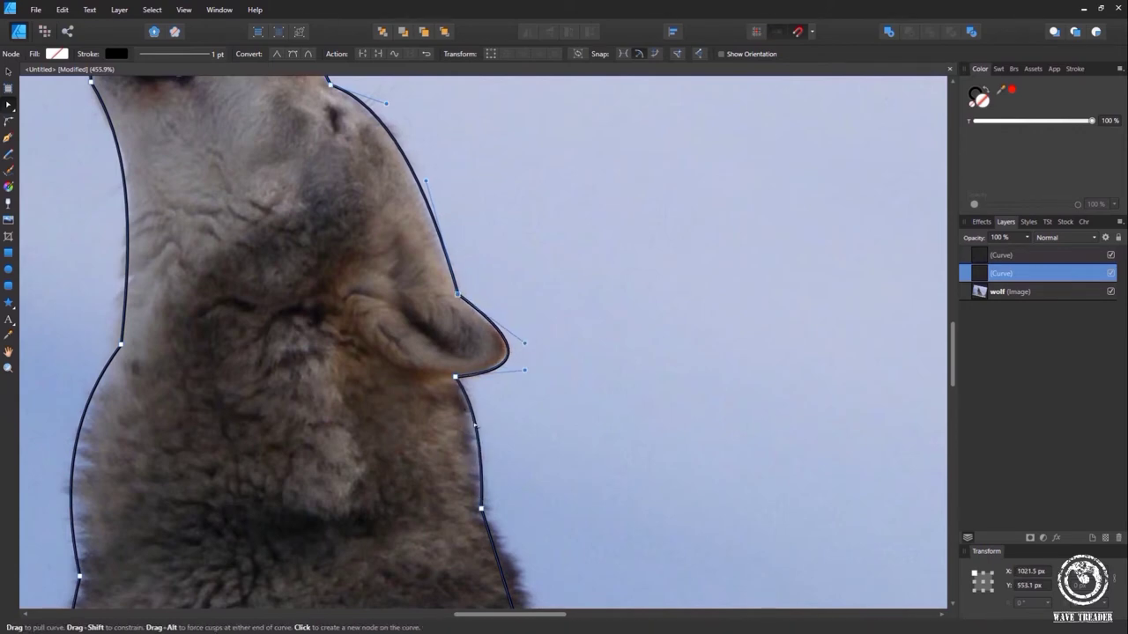
pyautogui.scroll(-5, 469, 419)
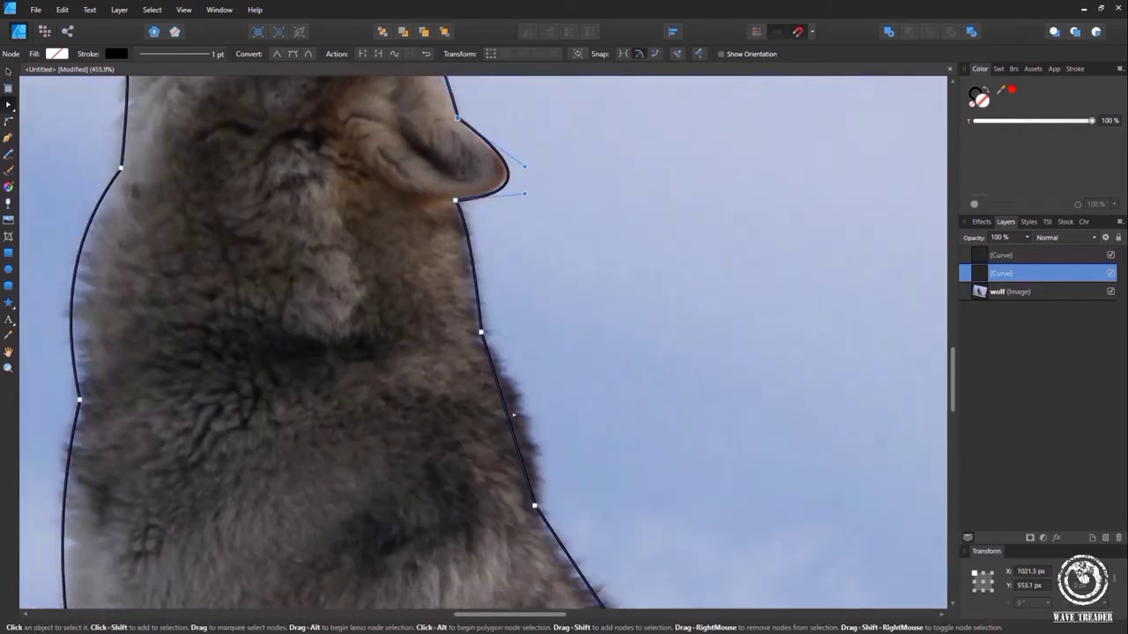
pyautogui.moveTo(518, 421); pyautogui.dragTo(534, 429)
pyautogui.scroll(-8, 572, 387)
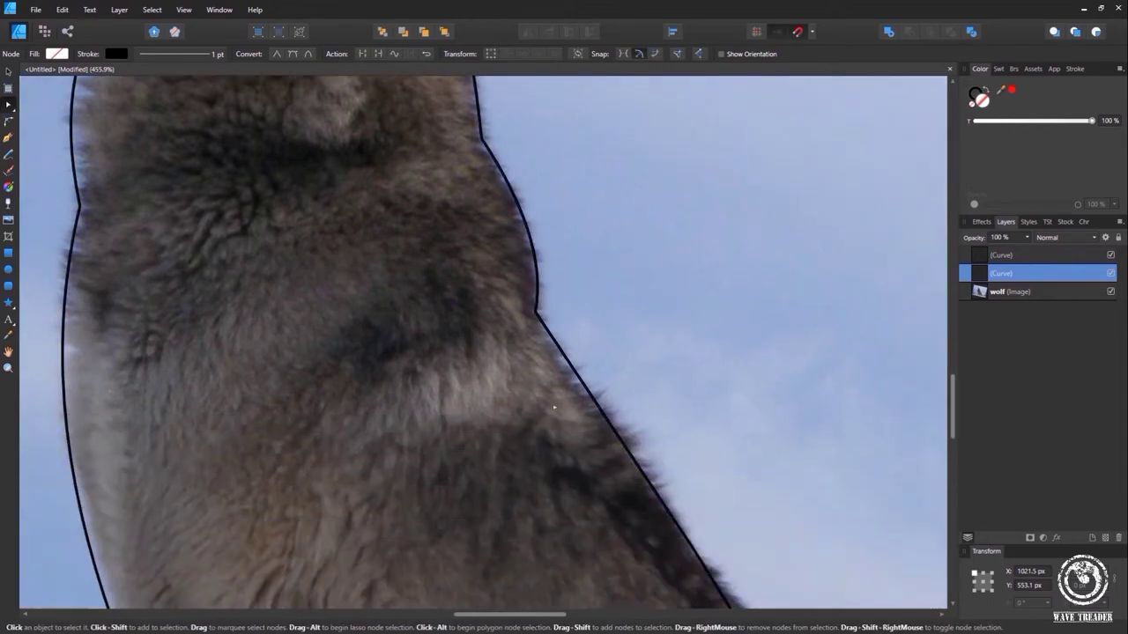
pyautogui.moveTo(622, 352); pyautogui.dragTo(631, 350)
pyautogui.scroll(-5, 684, 327)
pyautogui.moveTo(722, 331); pyautogui.dragTo(742, 341)
pyautogui.scroll(-5, 822, 372)
pyautogui.hscroll(9, 823, 372)
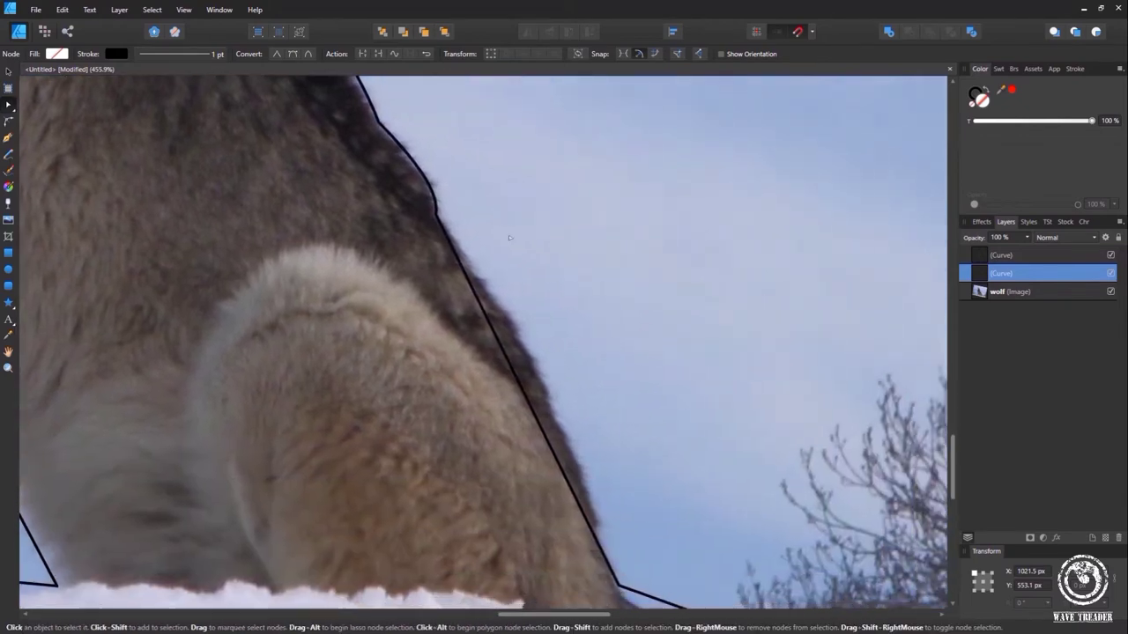
pyautogui.moveTo(534, 372); pyautogui.dragTo(540, 371)
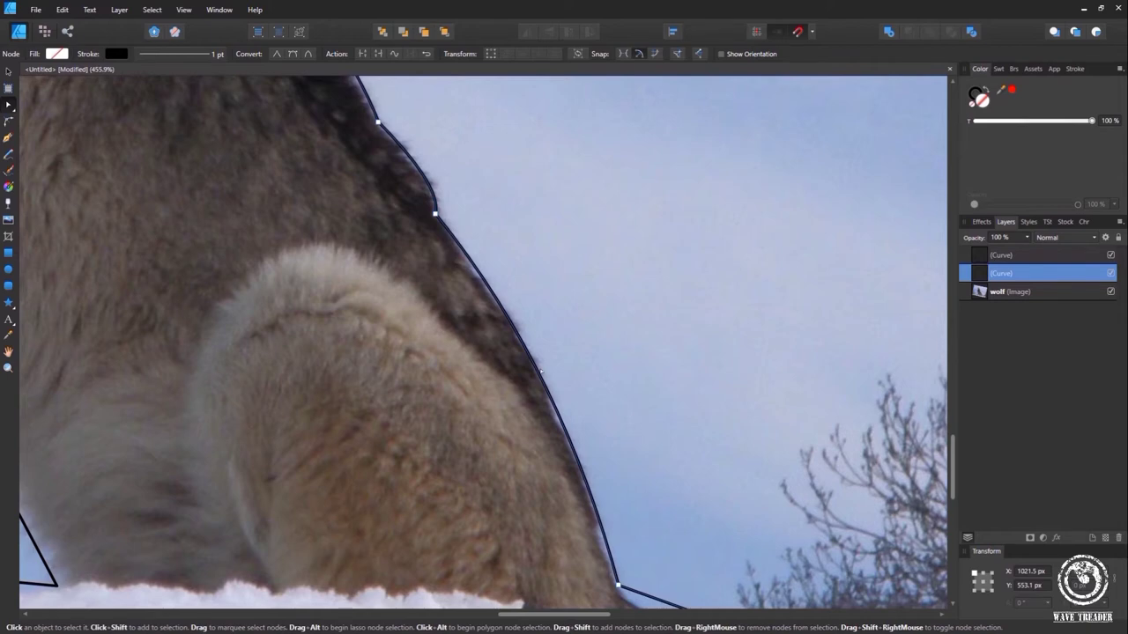
# Bend the segments at the tail base and along the top of the tail into curves
pyautogui.scroll(-3, 542, 371)
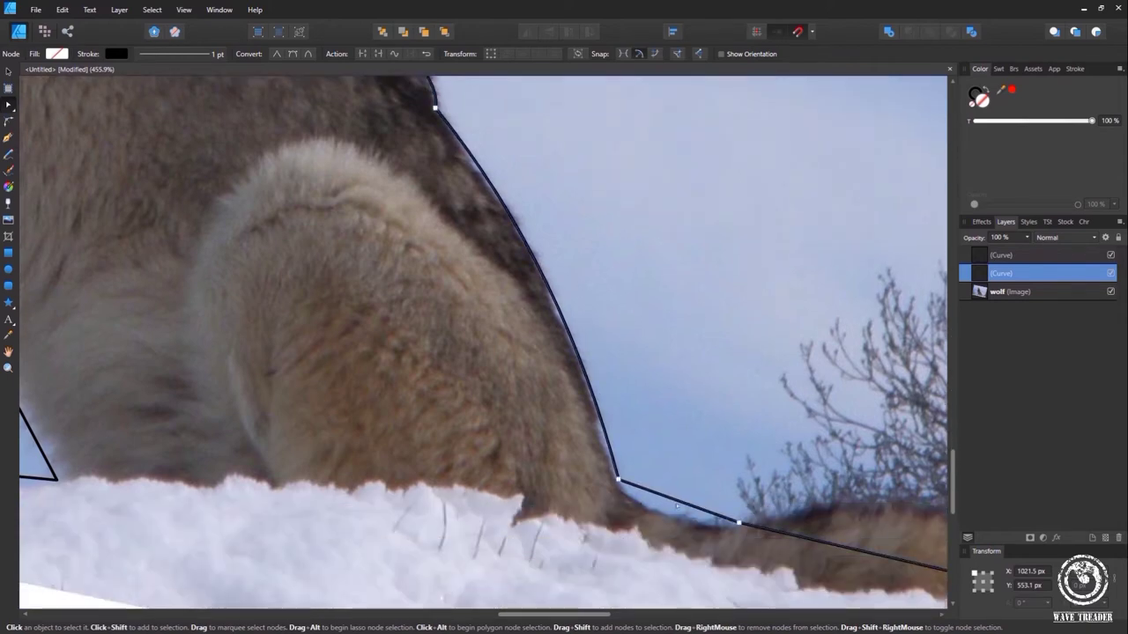
pyautogui.moveTo(677, 506); pyautogui.dragTo(664, 513)
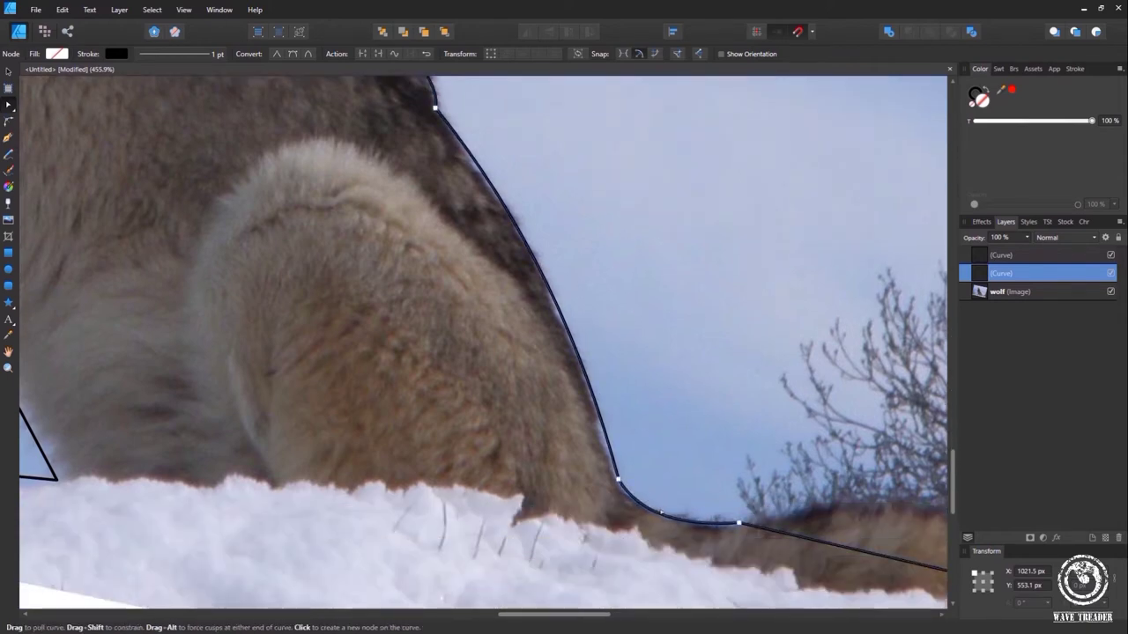
pyautogui.hscroll(5, 483, 342)
pyautogui.scroll(-2, 483, 342)
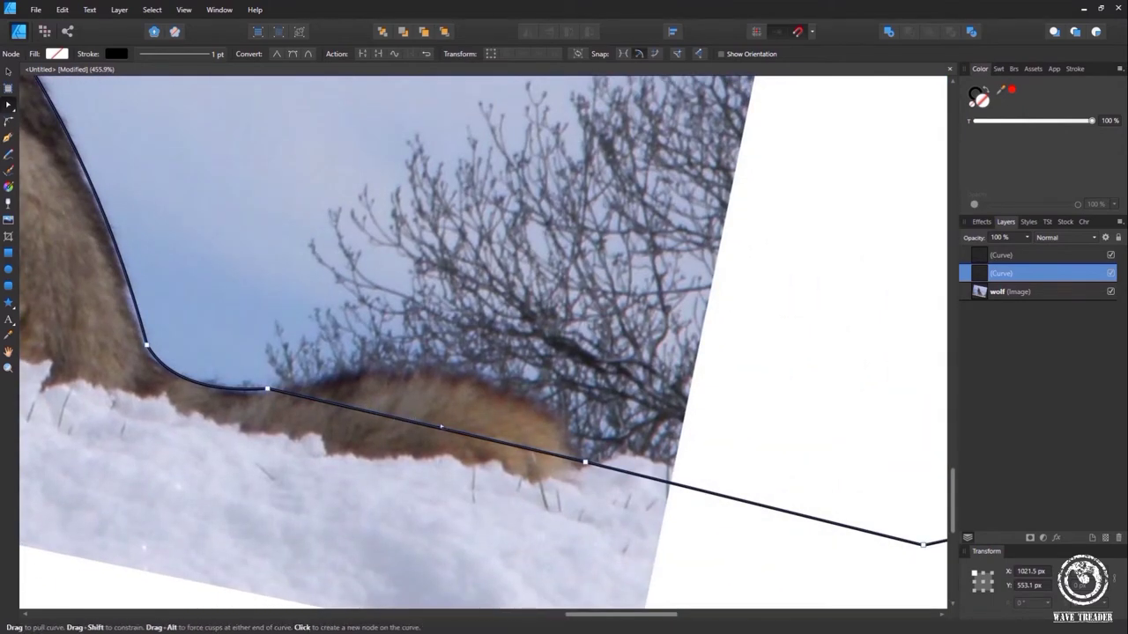
pyautogui.moveTo(440, 426); pyautogui.dragTo(437, 376)
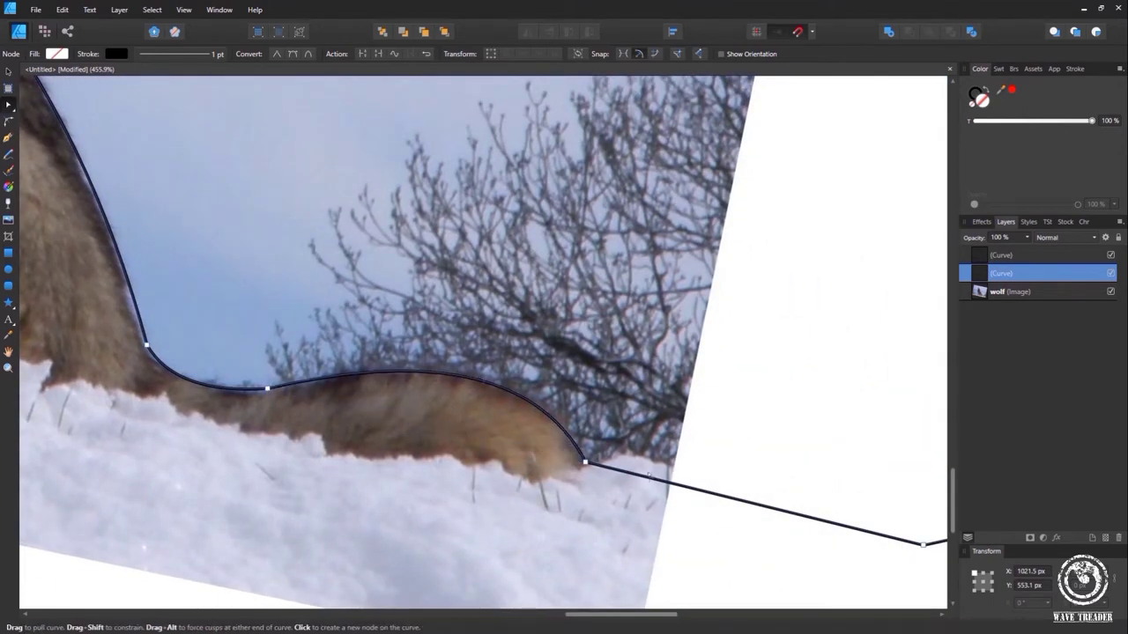
pyautogui.moveTo(652, 473); pyautogui.dragTo(648, 458)
pyautogui.scroll(-5, 647, 458)
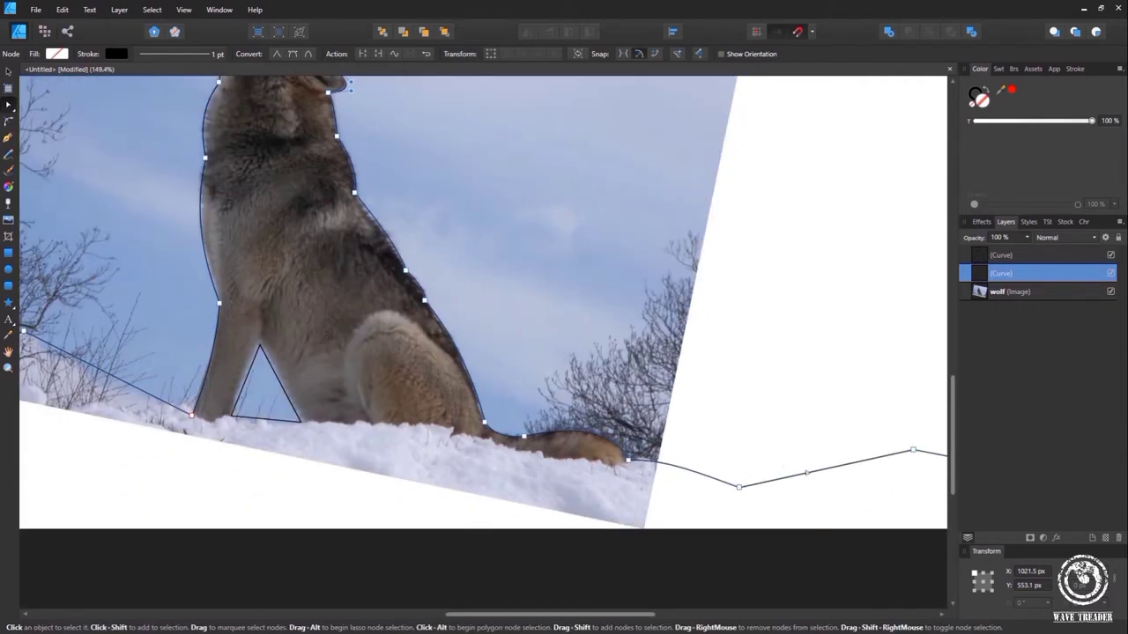
# Curve the ground segments right and left of the wolf into hills and smooth one ground node
pyautogui.moveTo(806, 473); pyautogui.dragTo(818, 487)
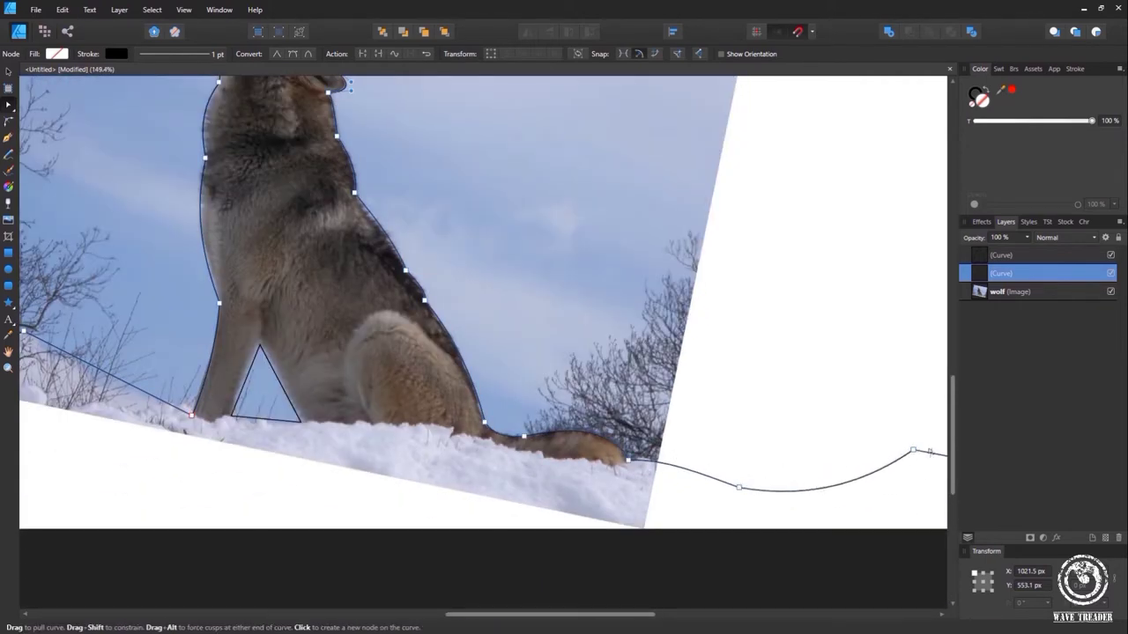
pyautogui.scroll(-1, 932, 444)
pyautogui.scroll(-3, 894, 438)
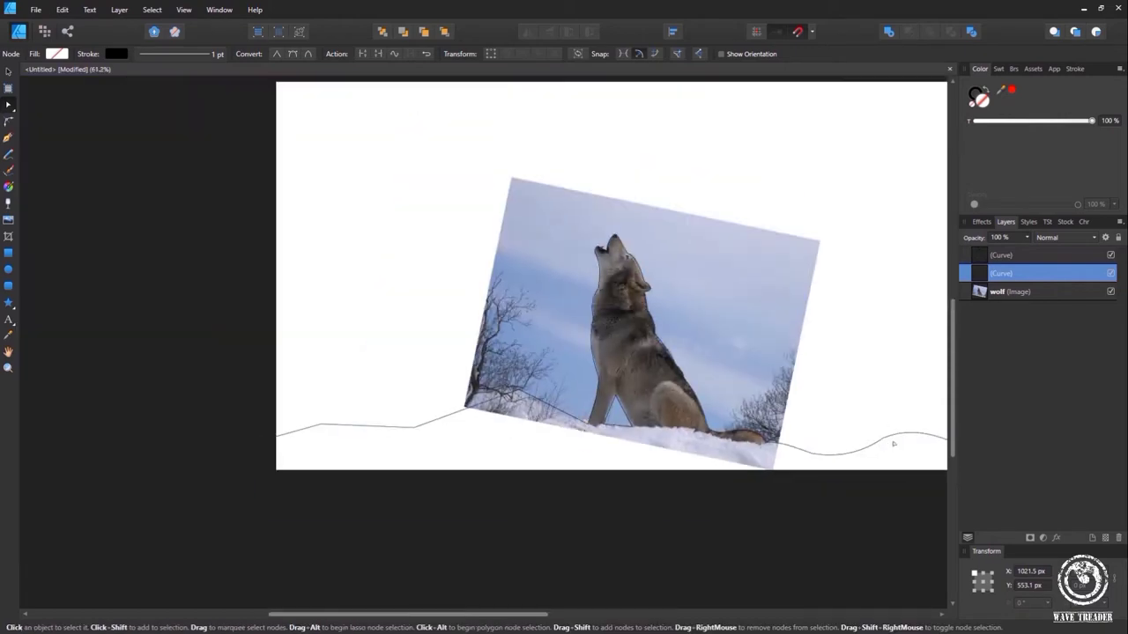
pyautogui.click(594, 404)
pyautogui.hscroll(-3, 215, 424)
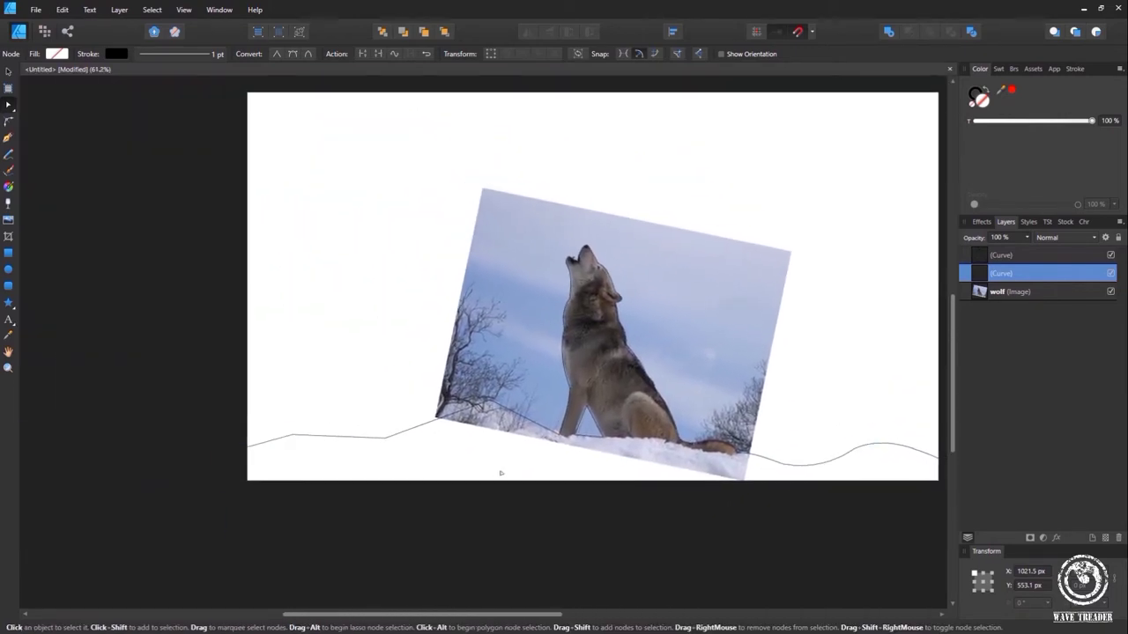
pyautogui.scroll(4, 556, 326)
pyautogui.moveTo(555, 323); pyautogui.dragTo(553, 339)
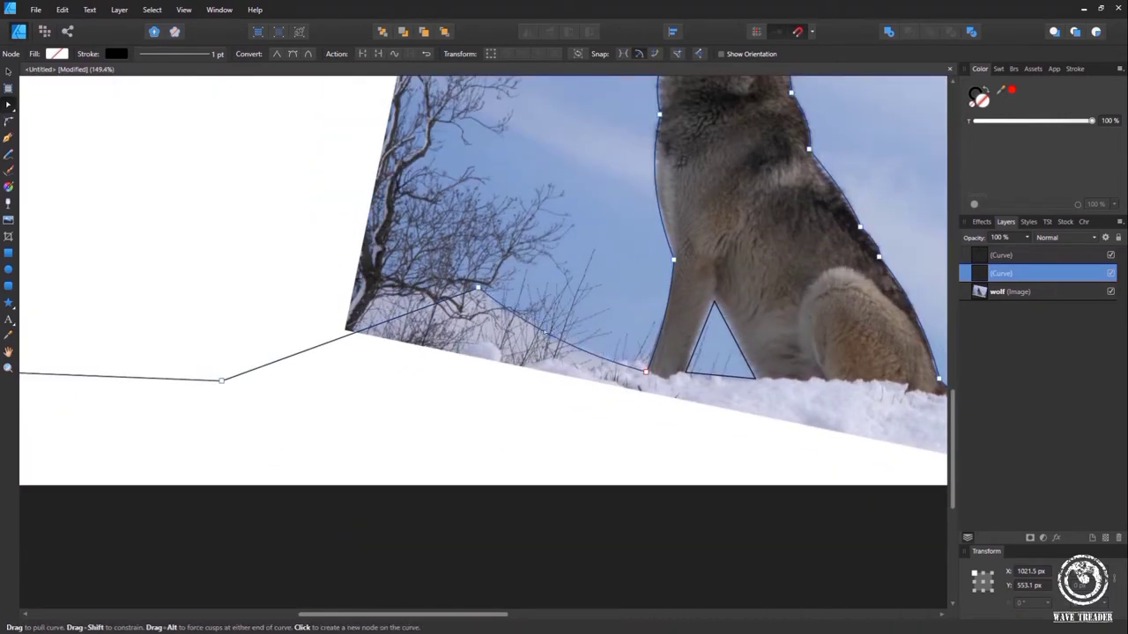
pyautogui.moveTo(352, 333); pyautogui.dragTo(348, 309)
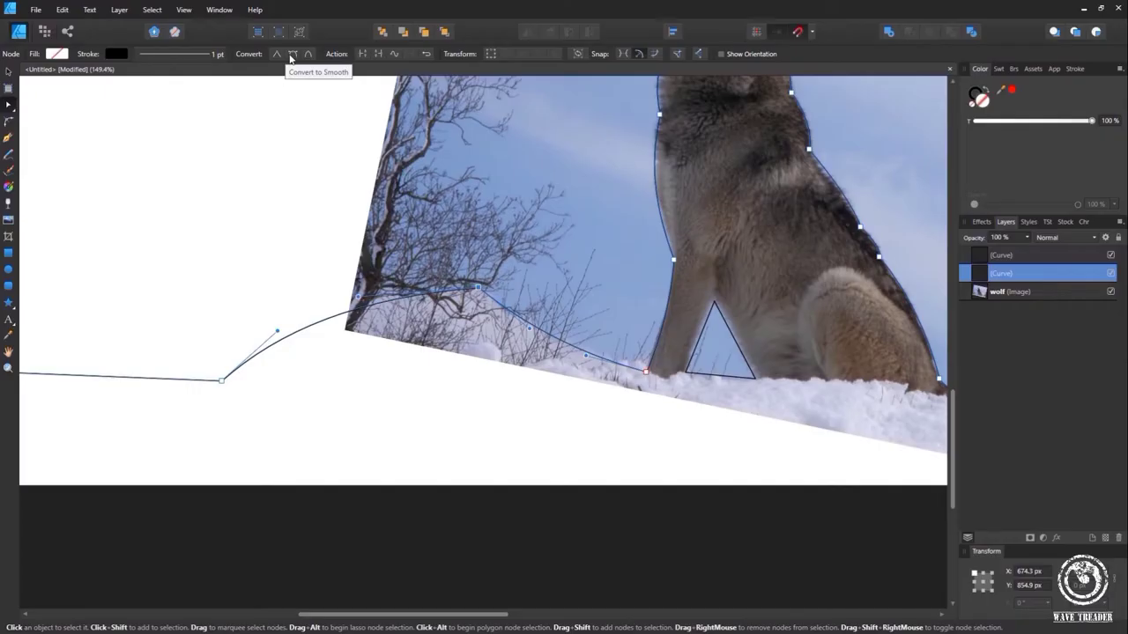
pyautogui.click(445, 194)
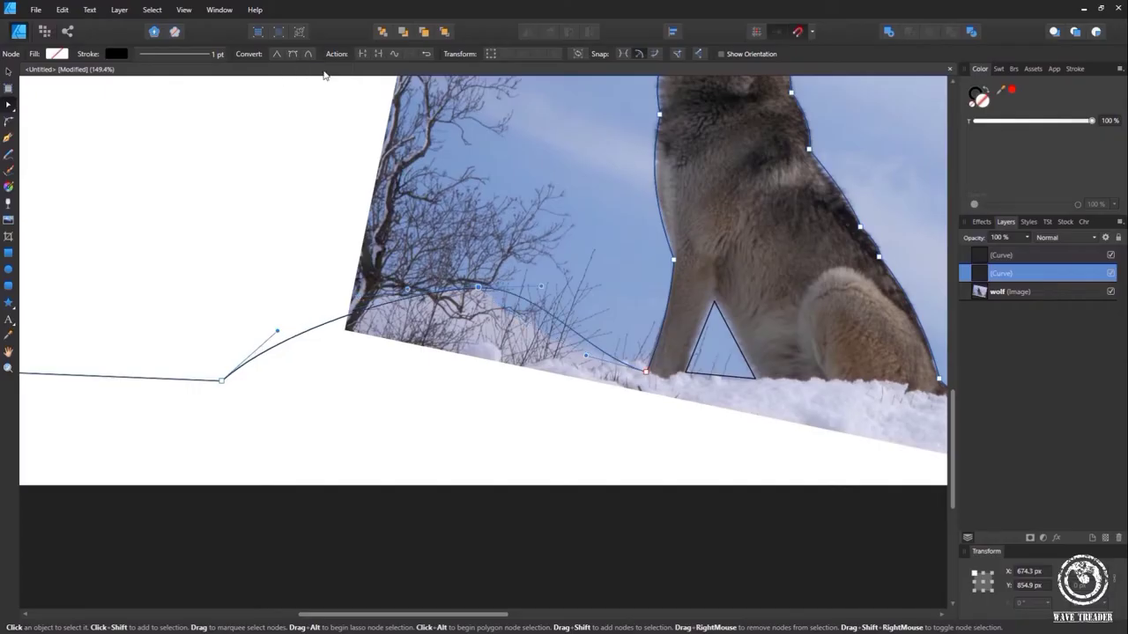
# Bow the remaining left ground segments, smooth the last sharp ground node, and deselect
pyautogui.hscroll(-5, 217, 407)
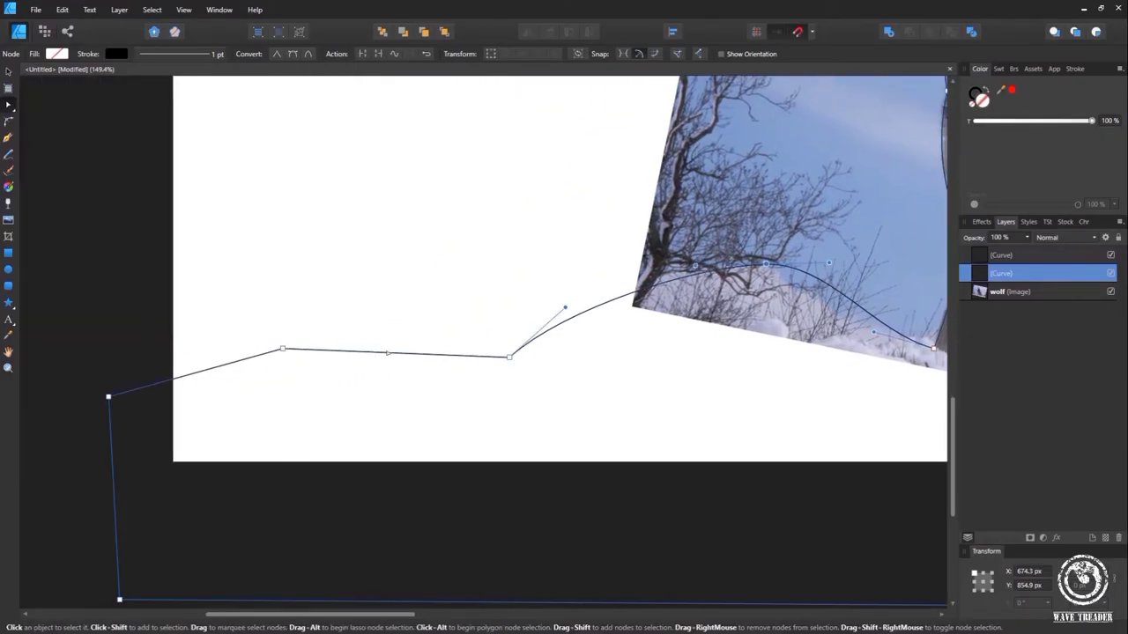
pyautogui.moveTo(390, 351); pyautogui.dragTo(357, 336)
pyautogui.moveTo(226, 364); pyautogui.dragTo(218, 379)
pyautogui.click(508, 357)
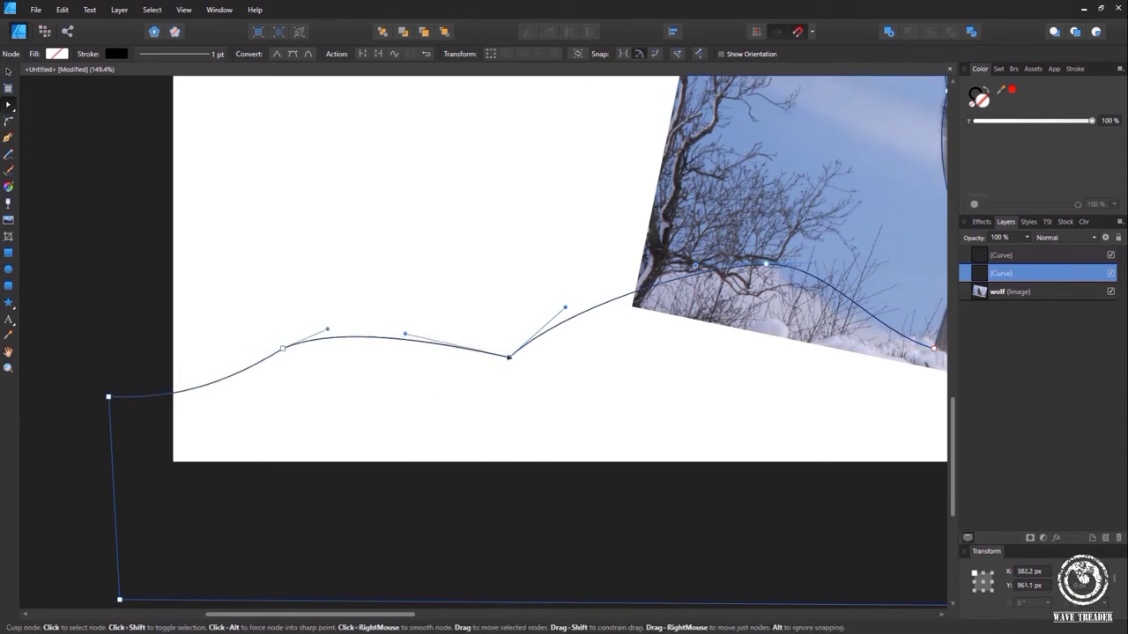
pyautogui.click(307, 54)
pyautogui.click(422, 274)
# Delete the wolf photo layer, leaving only the outlines
pyautogui.scroll(-3, 576, 382)
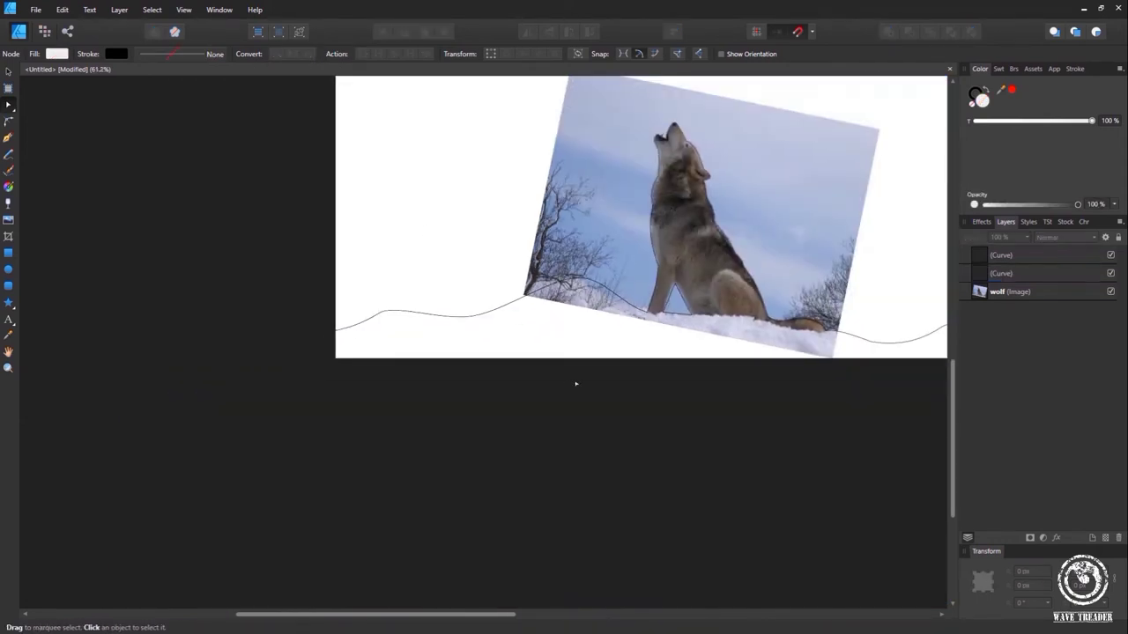
pyautogui.hscroll(5, 121, 431)
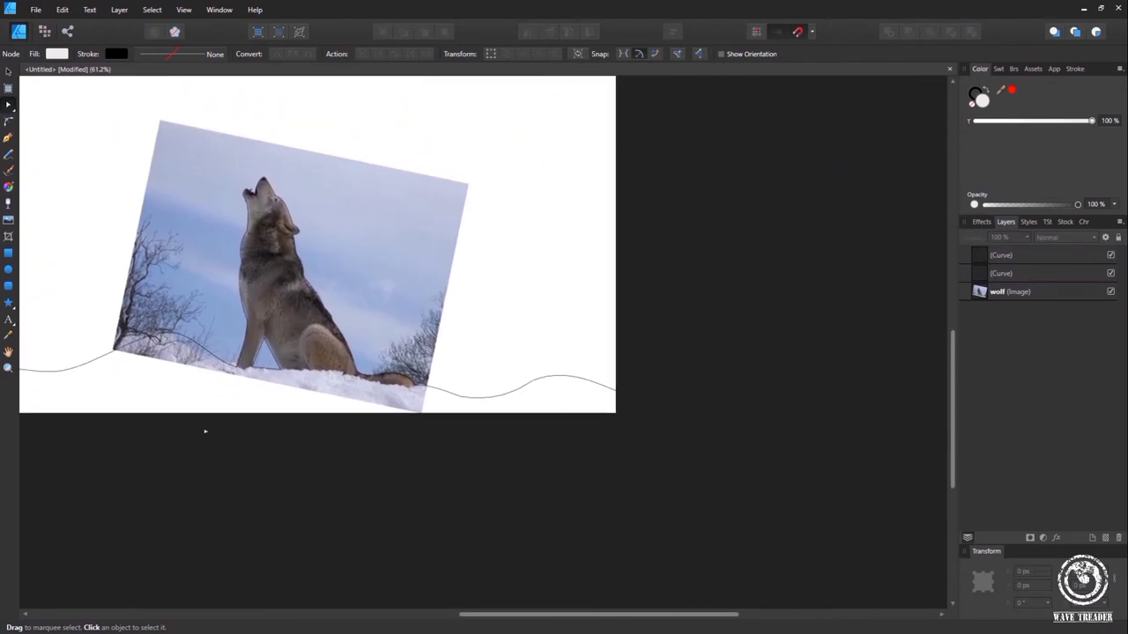
pyautogui.click(387, 239)
pyautogui.press('v')
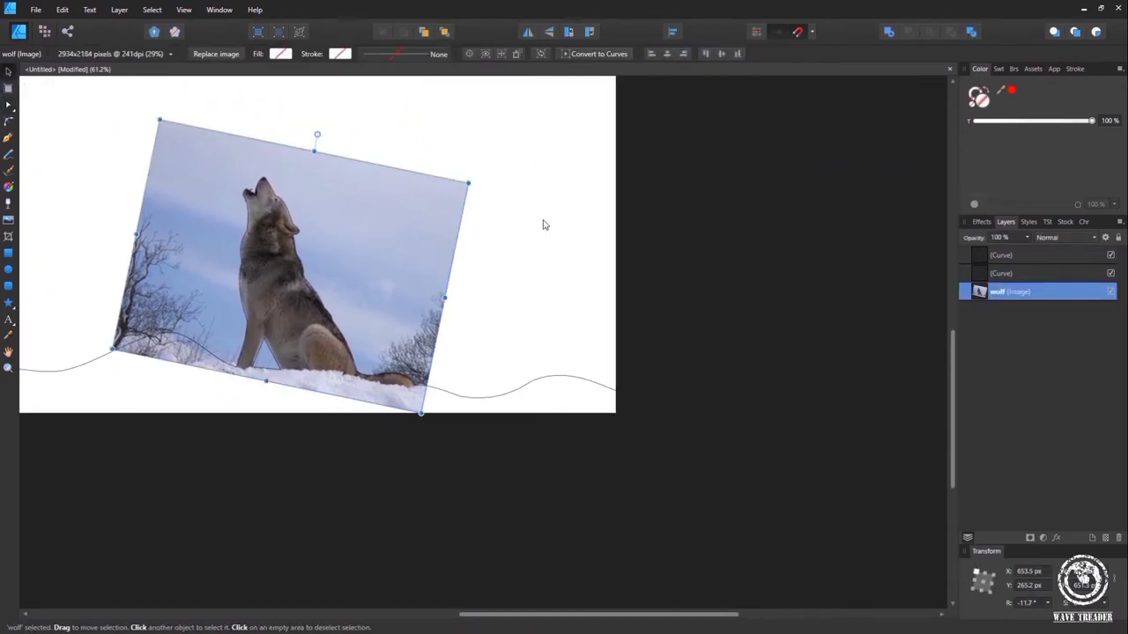
pyautogui.press('Delete')
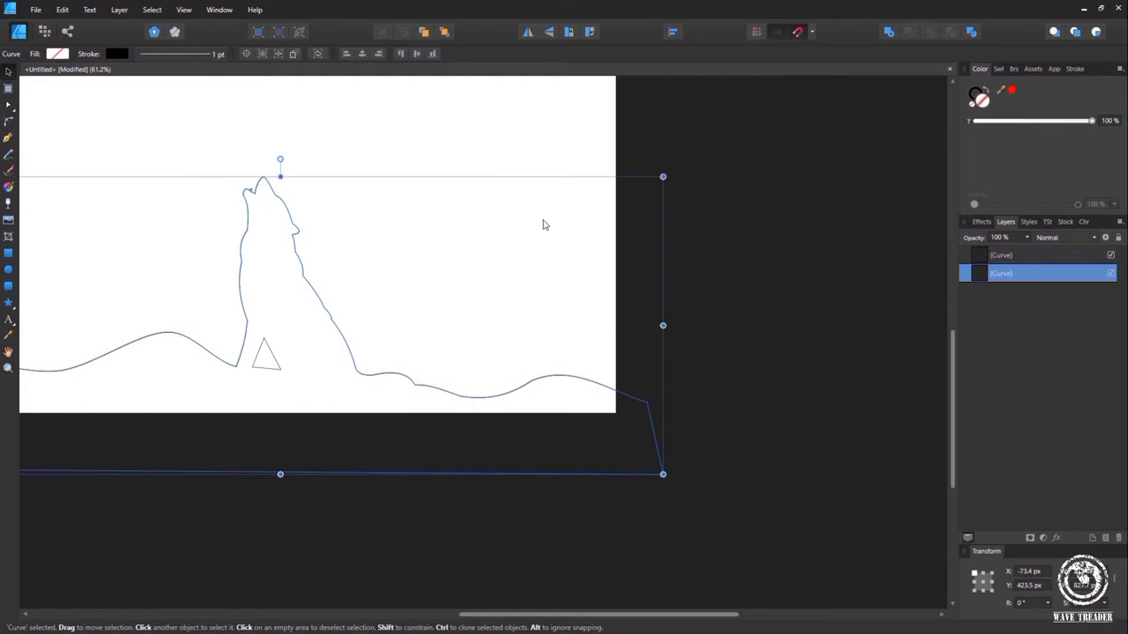
# Fill the outline black and Xor both curves so the leg gap is cut out
pyautogui.doubleClick(985, 103)
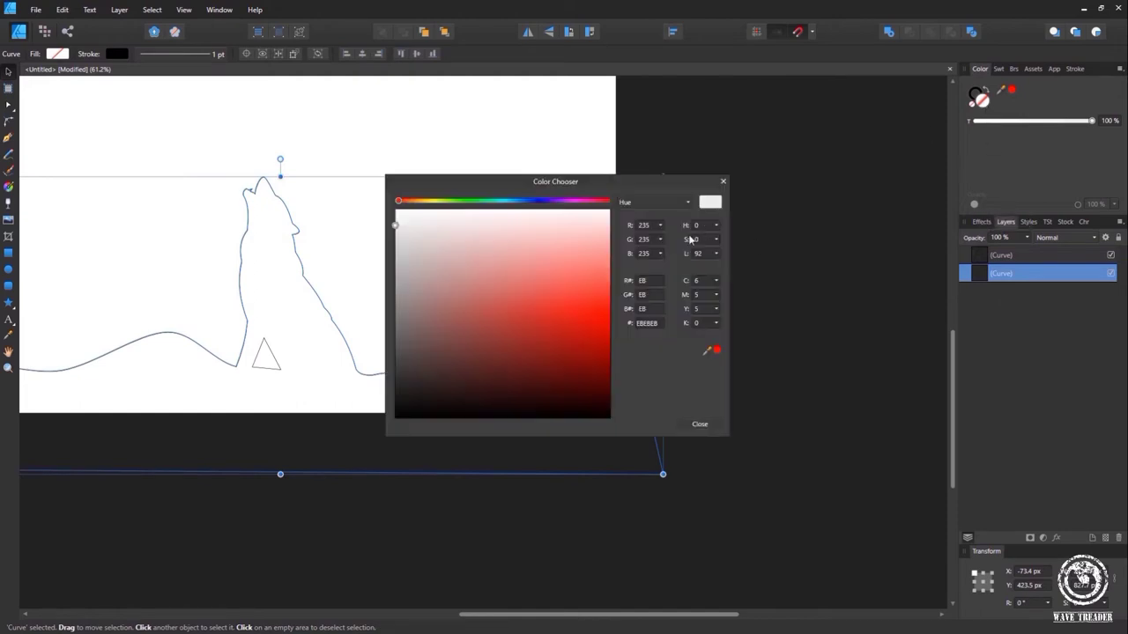
pyautogui.moveTo(564, 388); pyautogui.dragTo(620, 435)
pyautogui.click(699, 425)
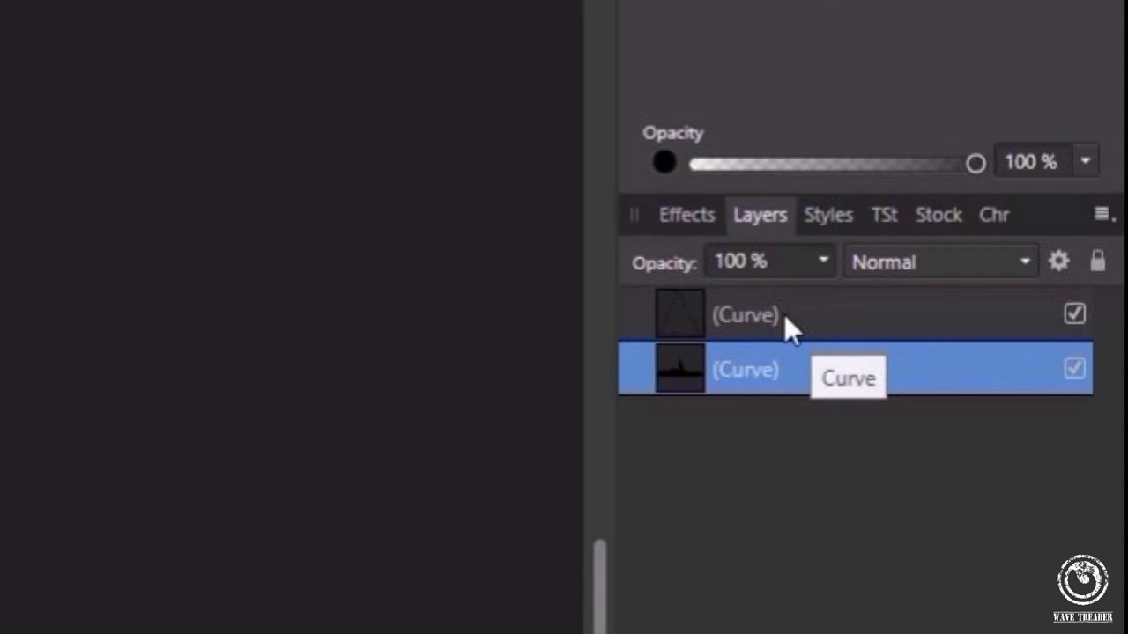
pyautogui.keyDown('shift'); pyautogui.click(785, 314); pyautogui.keyUp('shift')
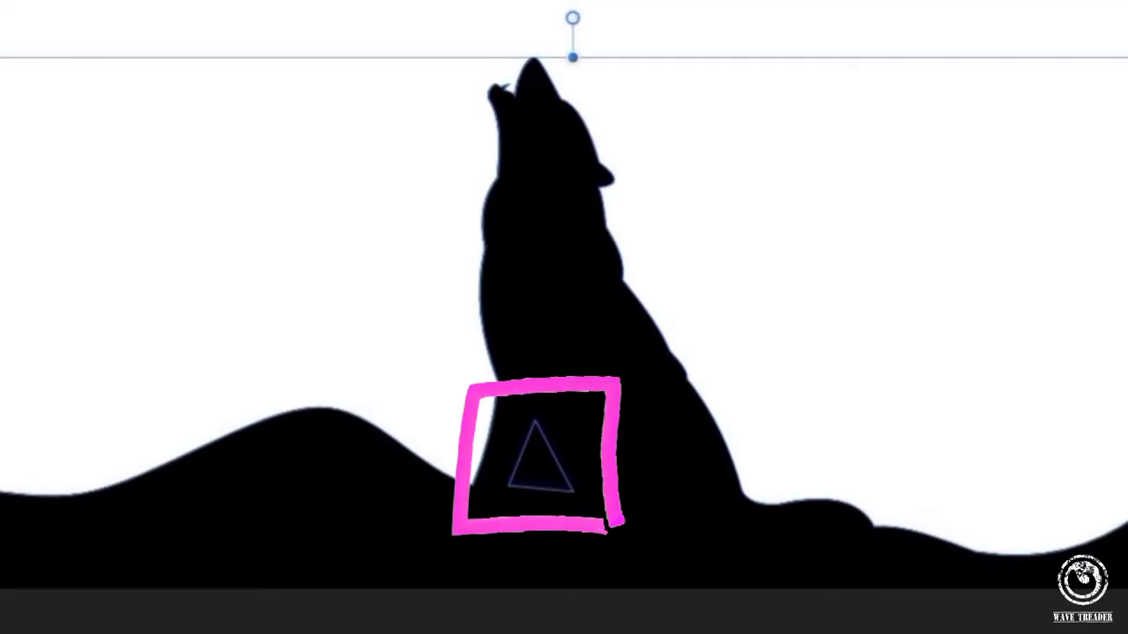
pyautogui.click(517, 84)
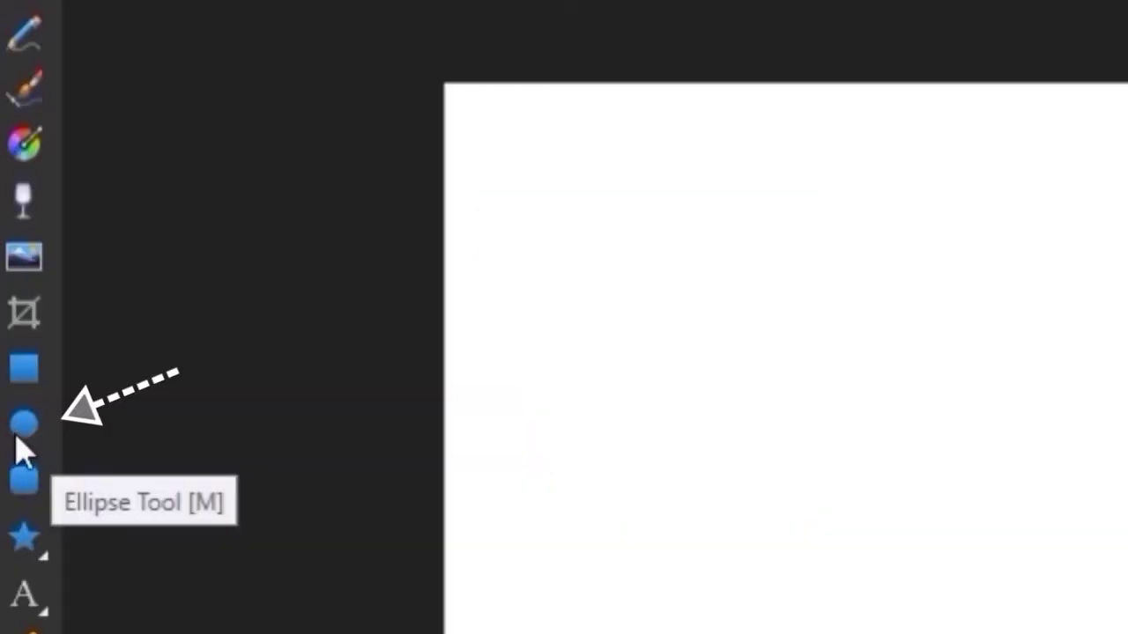
# Draw a circle centred on the wolf's head and fill it with saturated yellow
pyautogui.click(8, 270)
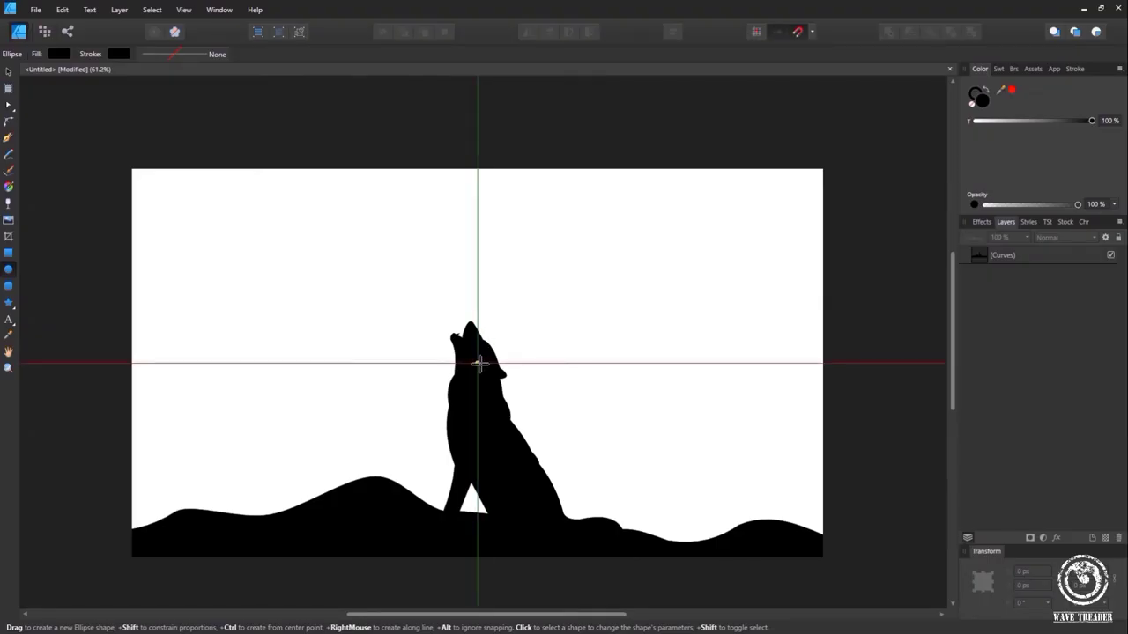
pyautogui.moveTo(479, 363); pyautogui.dragTo(599, 581)
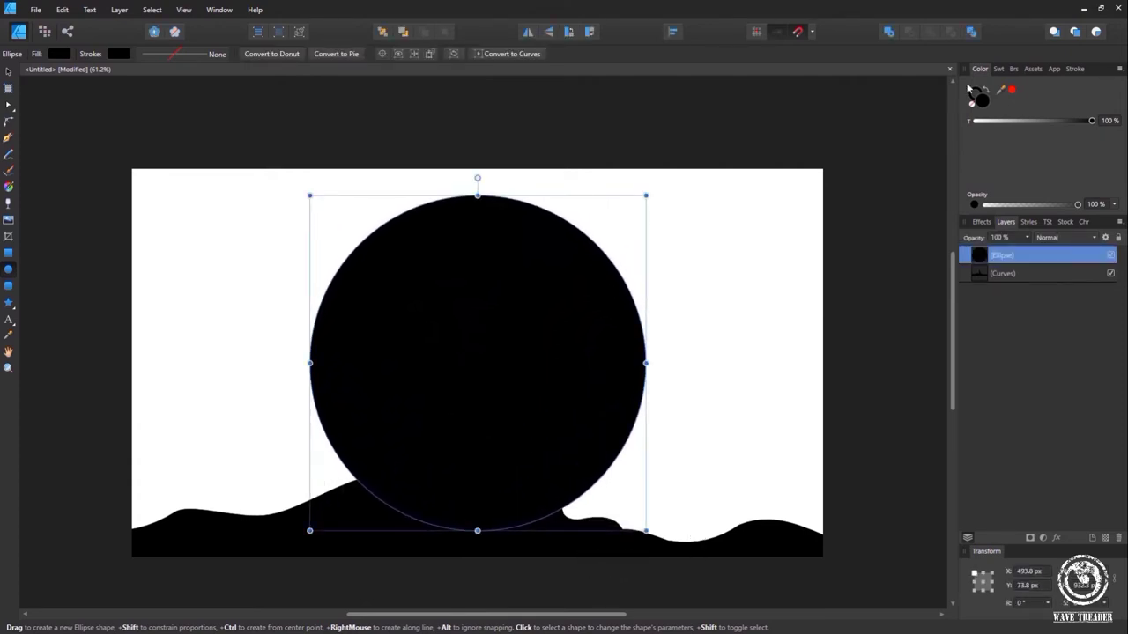
pyautogui.doubleClick(984, 102)
pyautogui.moveTo(398, 200); pyautogui.dragTo(429, 201)
pyautogui.moveTo(555, 271); pyautogui.dragTo(587, 314)
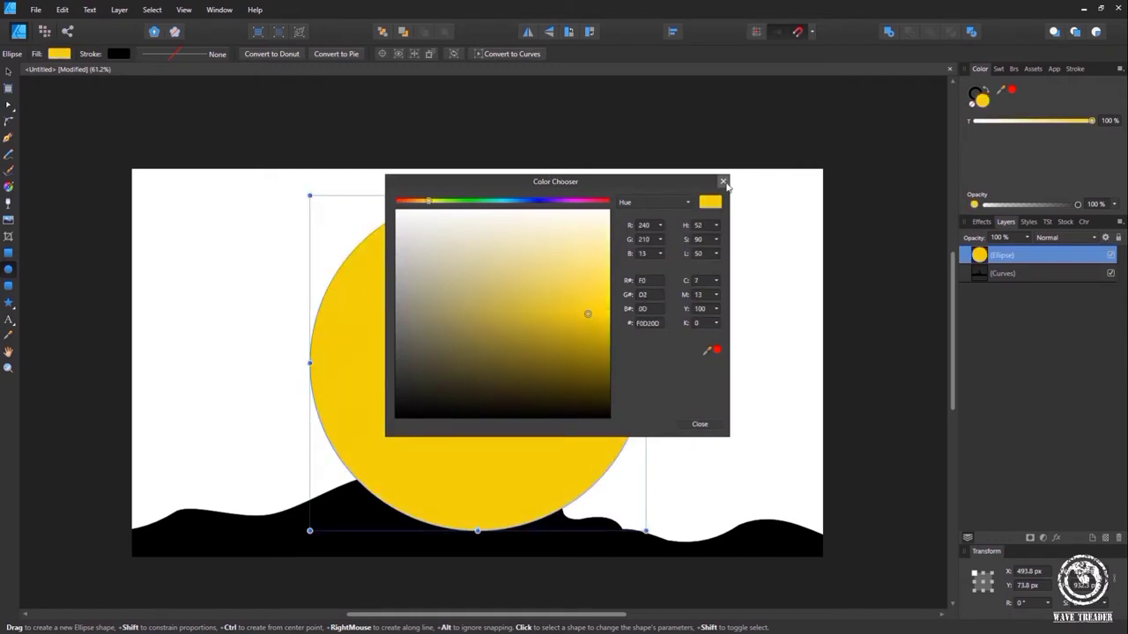
pyautogui.click(722, 181)
# Add 35% noise to the circle's fill and move it behind the wolf silhouette
pyautogui.click(973, 203)
pyautogui.moveTo(984, 205); pyautogui.dragTo(1019, 207)
pyautogui.moveTo(1023, 252); pyautogui.dragTo(1014, 295)
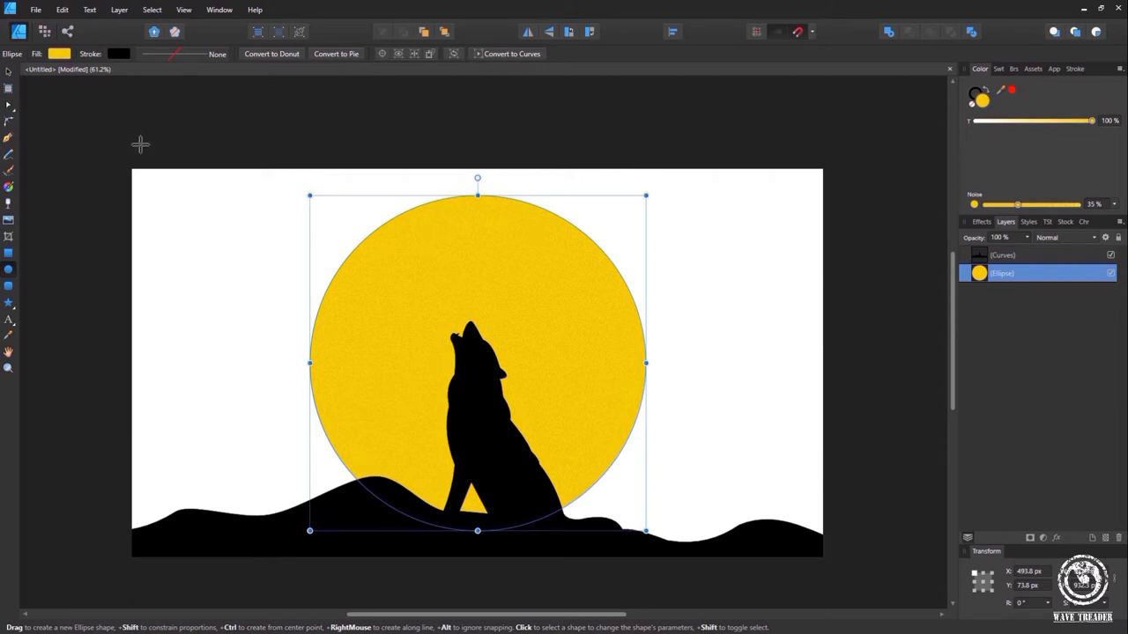
# Draw a page-sized rectangle and give it a diagonal linear gradient
pyautogui.click(9, 253)
pyautogui.moveTo(136, 175); pyautogui.dragTo(823, 557)
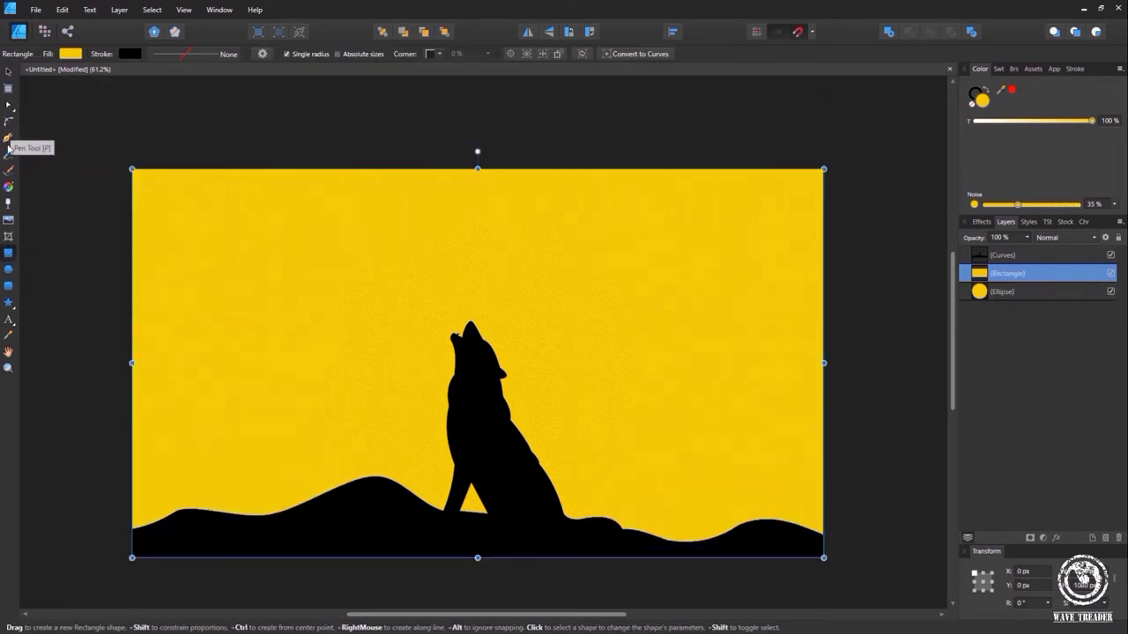
pyautogui.click(9, 187)
pyautogui.moveTo(115, 161); pyautogui.dragTo(721, 447)
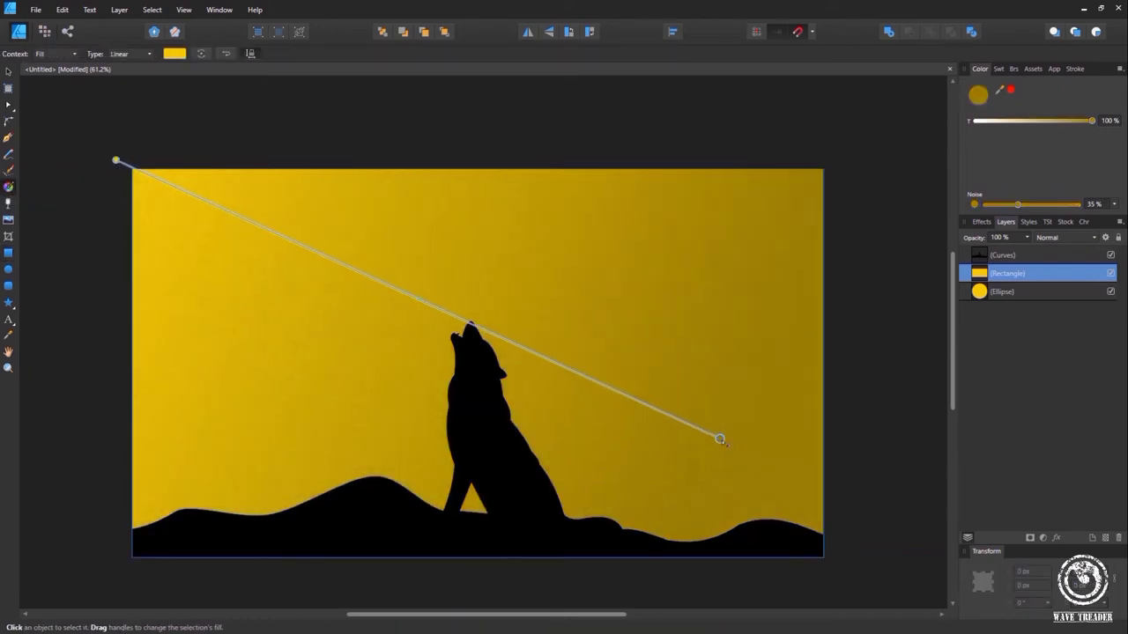
# Set the gradient's left stop to dark blue and its right stop to near-black
pyautogui.click(181, 54)
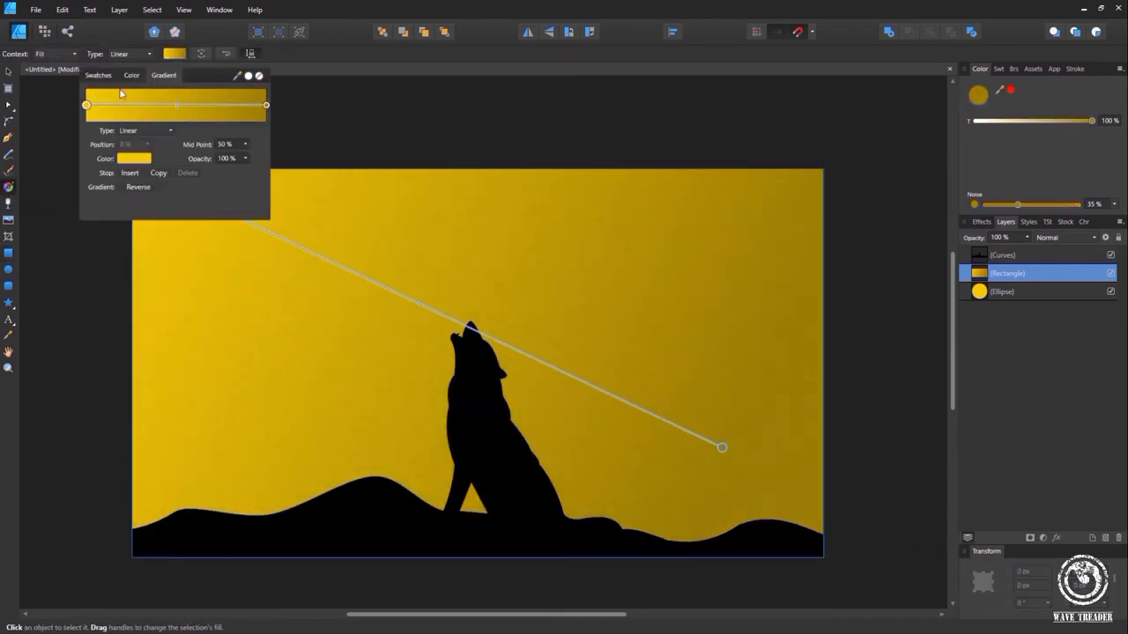
pyautogui.click(134, 159)
pyautogui.click(93, 179)
pyautogui.click(104, 268)
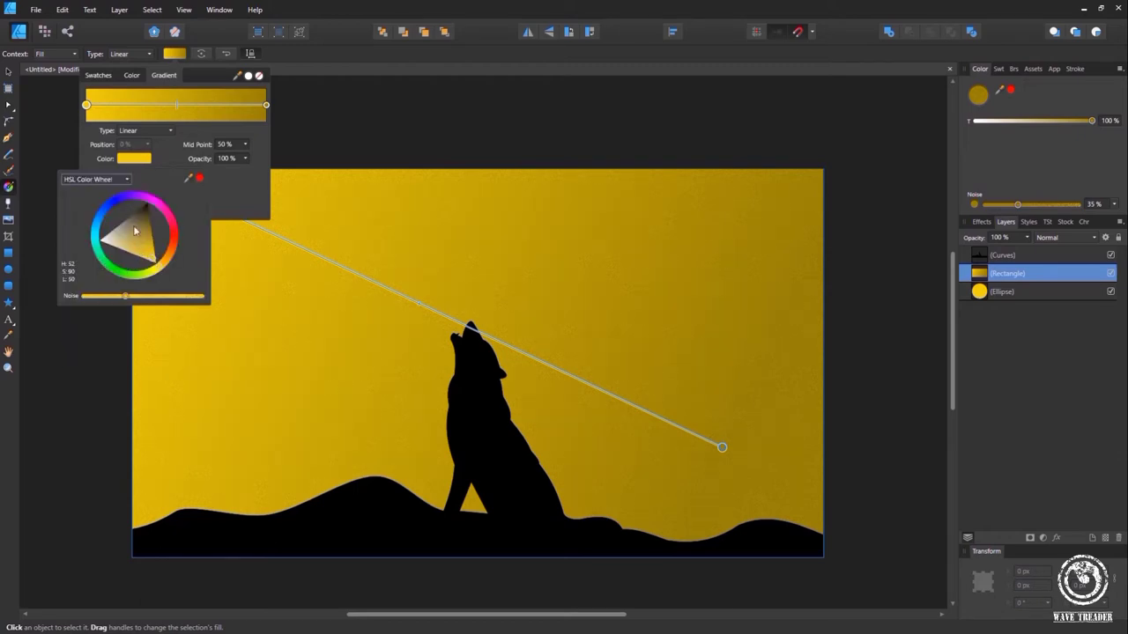
pyautogui.click(120, 208)
pyautogui.click(130, 226)
pyautogui.click(121, 242)
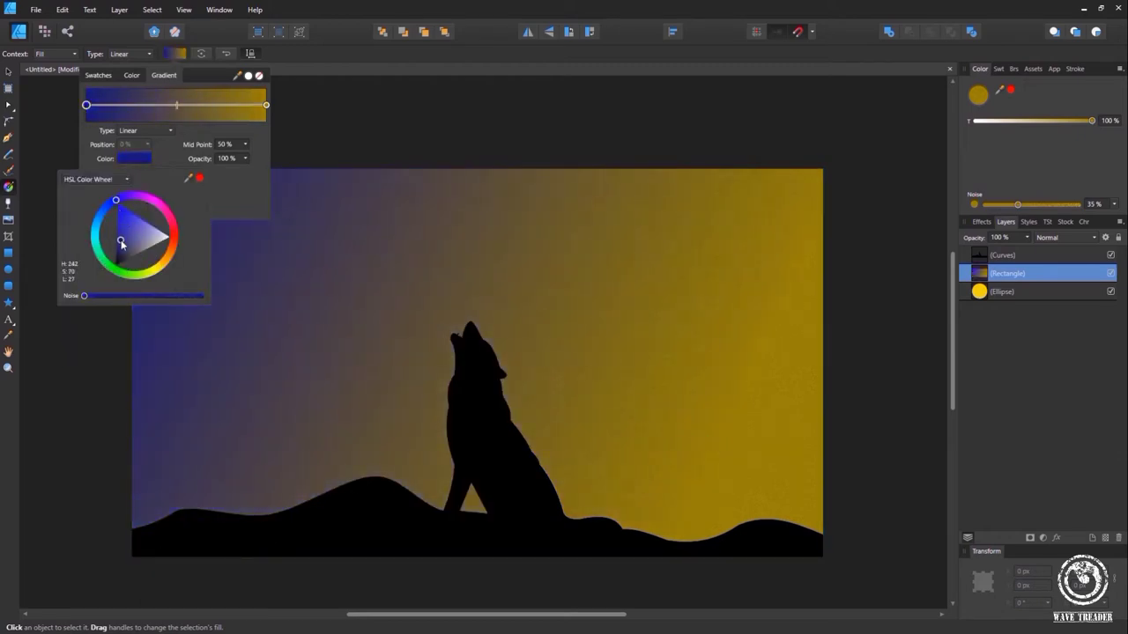
pyautogui.click(266, 105)
pyautogui.click(266, 105)
pyautogui.click(134, 158)
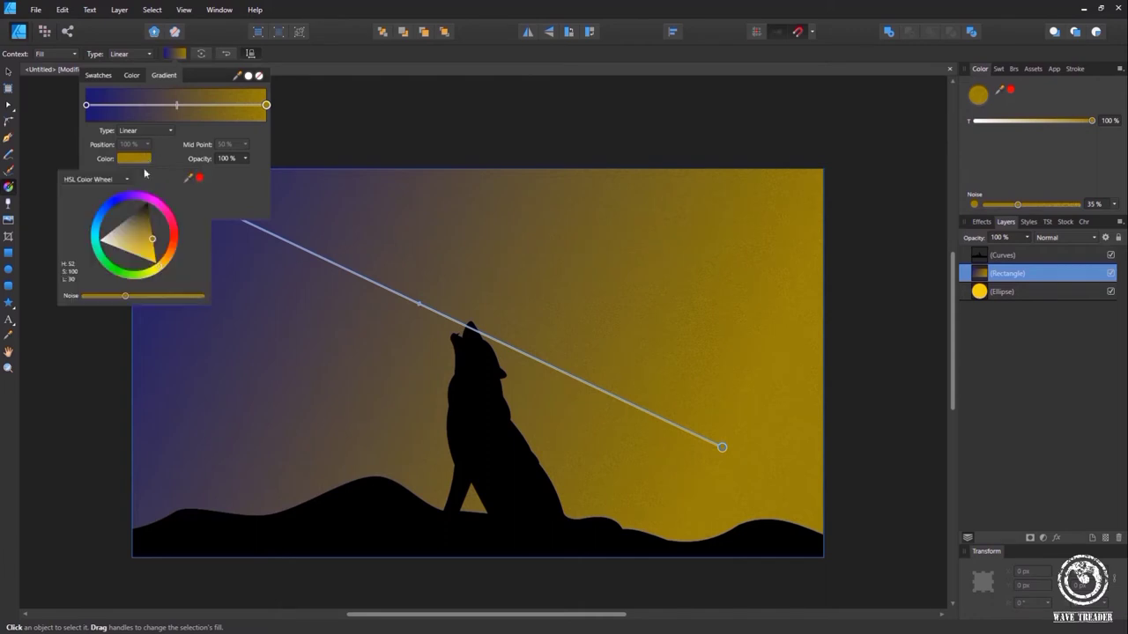
pyautogui.moveTo(146, 208); pyautogui.dragTo(151, 208)
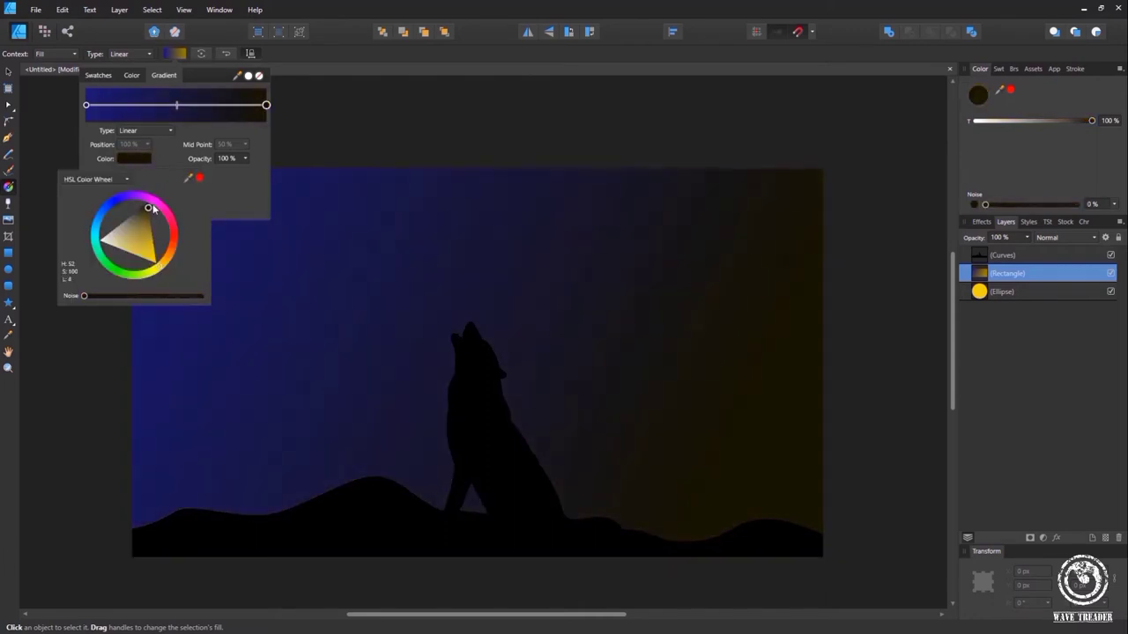
# Move the Rectangle layer below the moon Ellipse in the Layers panel
pyautogui.click(403, 226)
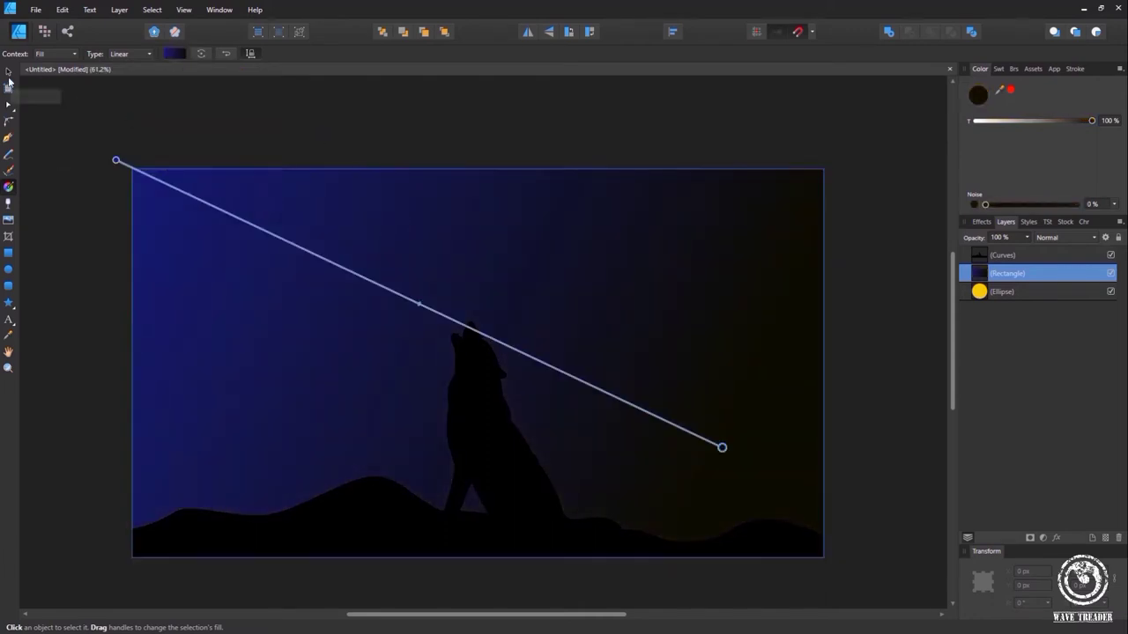
pyautogui.press('v')
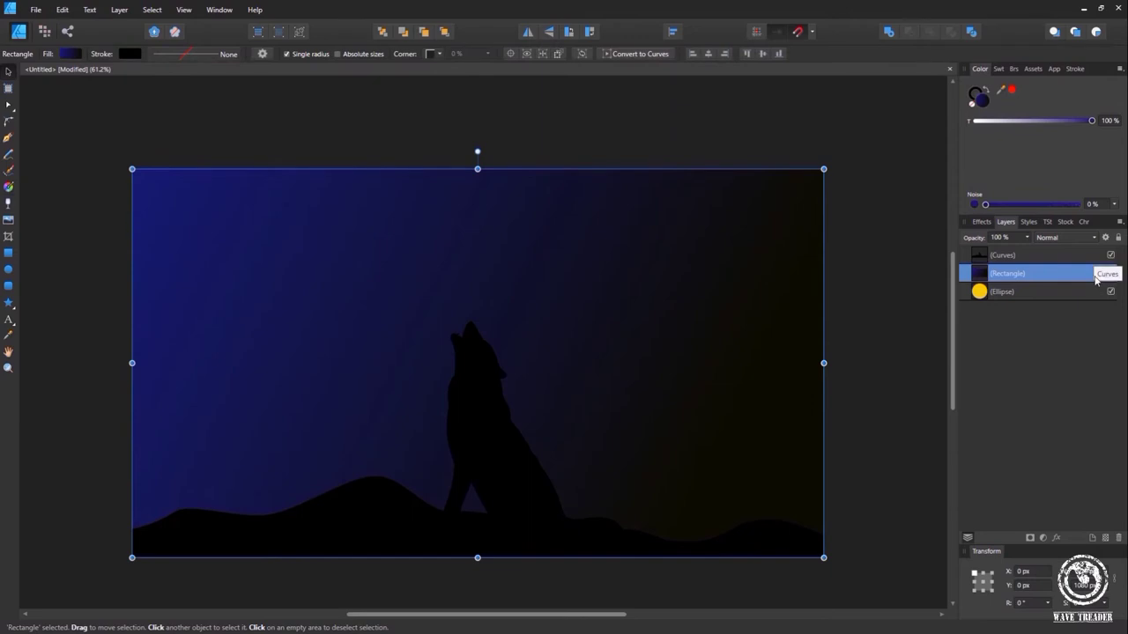
pyautogui.click(1028, 289)
pyautogui.doubleClick(1030, 274)
pyautogui.moveTo(1029, 274); pyautogui.dragTo(1030, 309)
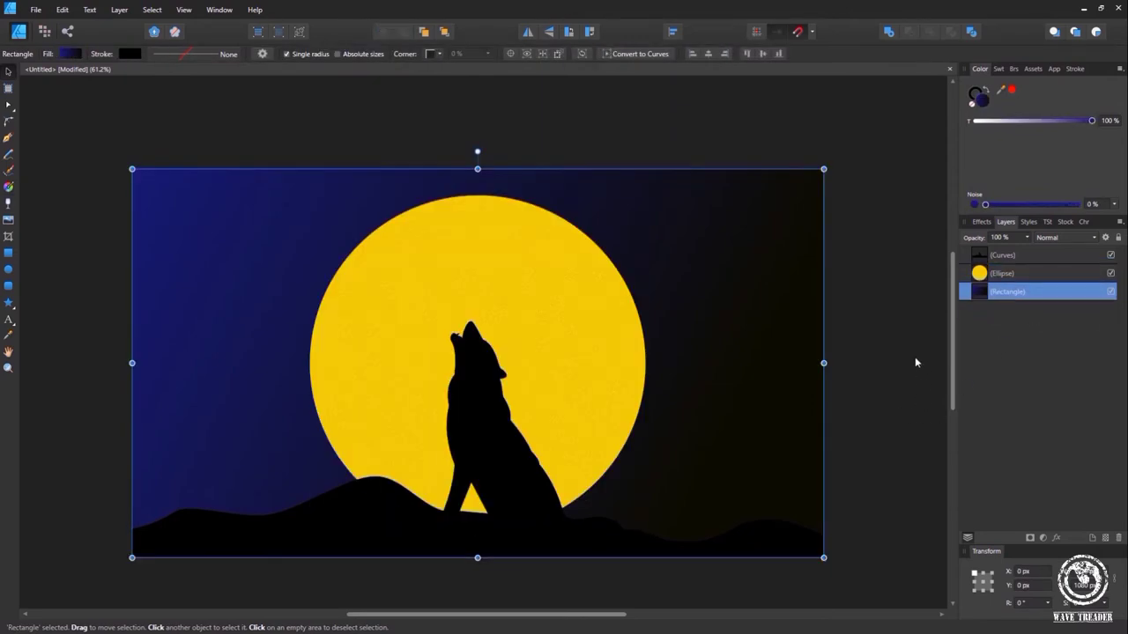
# Add a pale-yellow outer glow of about 7.3 px radius to the Curves silhouette
pyautogui.click(1024, 256)
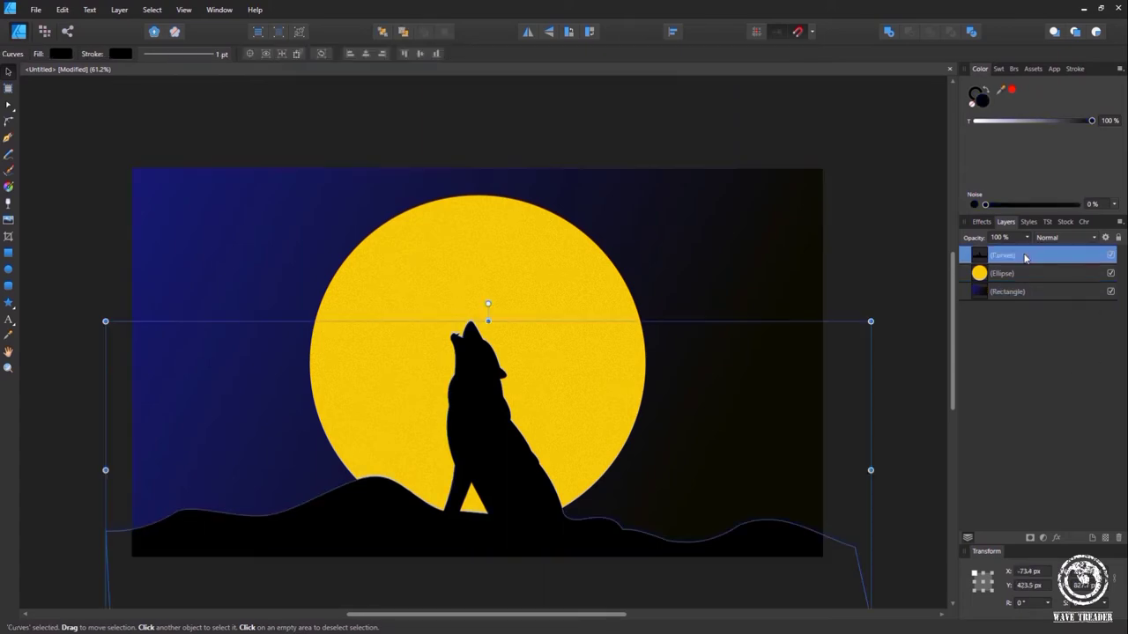
pyautogui.click(984, 222)
pyautogui.click(976, 321)
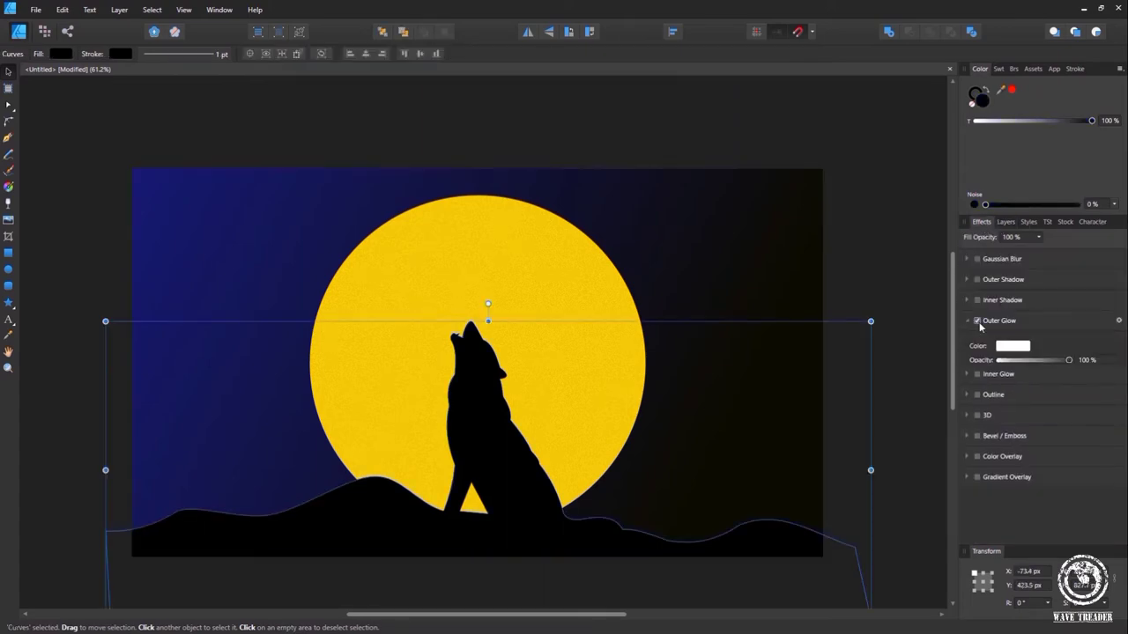
pyautogui.moveTo(997, 373); pyautogui.dragTo(1026, 377)
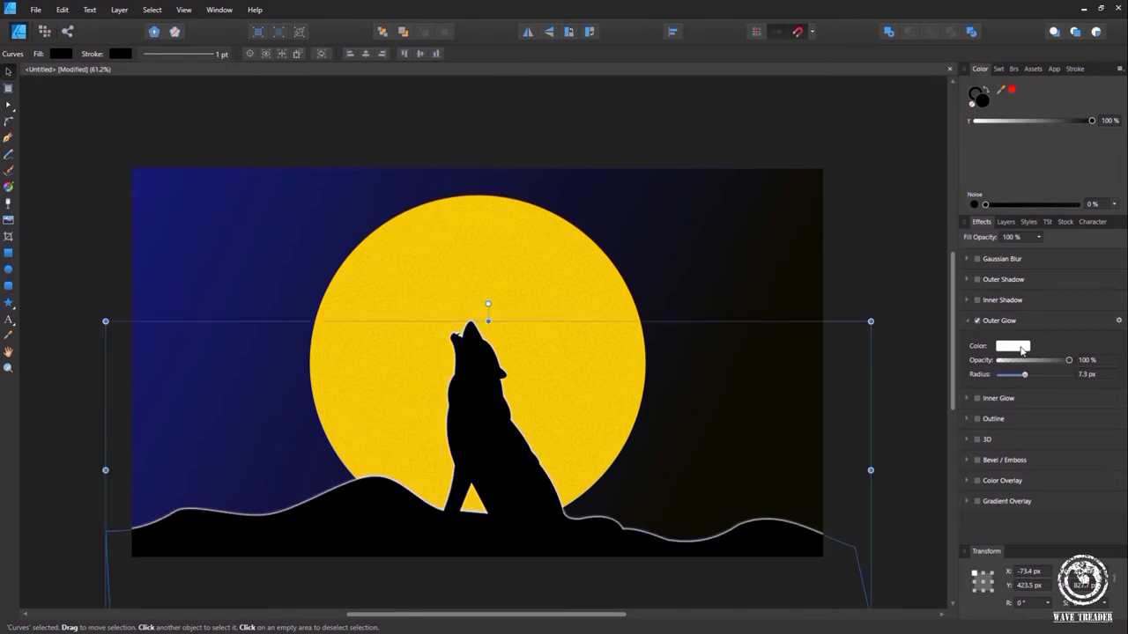
pyautogui.click(1020, 349)
pyautogui.moveTo(1046, 450); pyautogui.dragTo(994, 431)
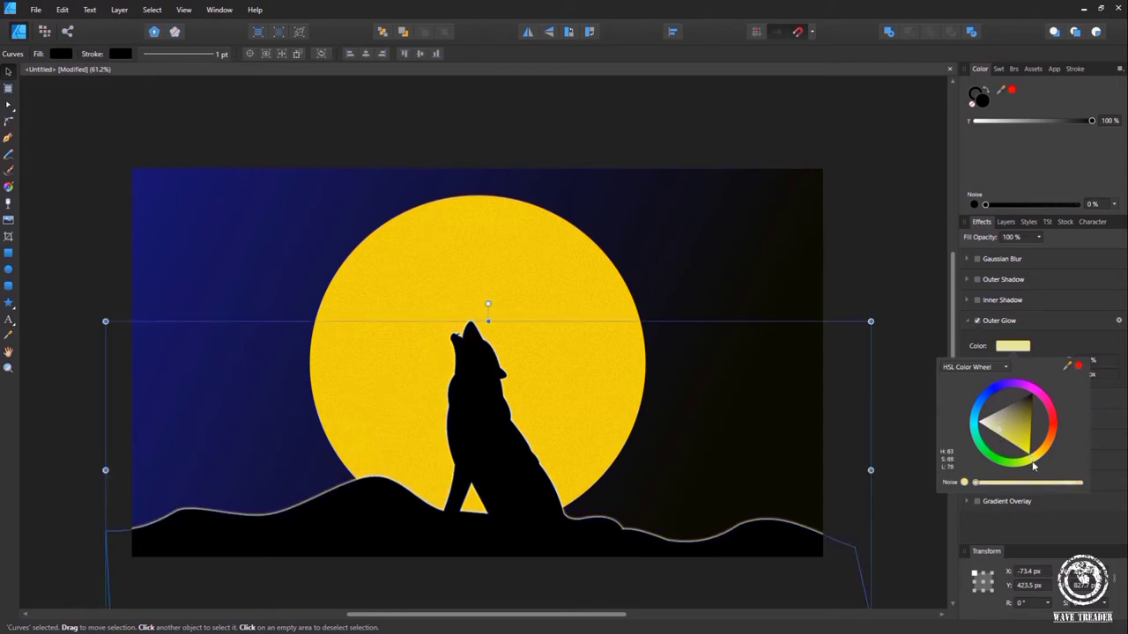
pyautogui.moveTo(1034, 466); pyautogui.dragTo(1042, 464)
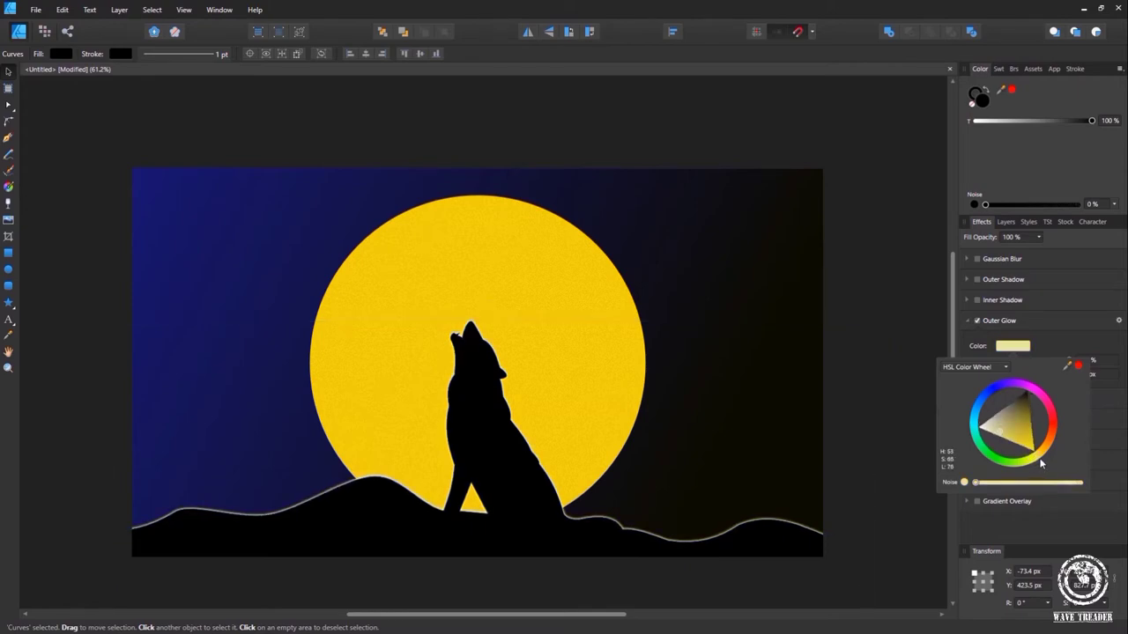
pyautogui.click(906, 308)
pyautogui.click(1005, 221)
pyautogui.click(1013, 291)
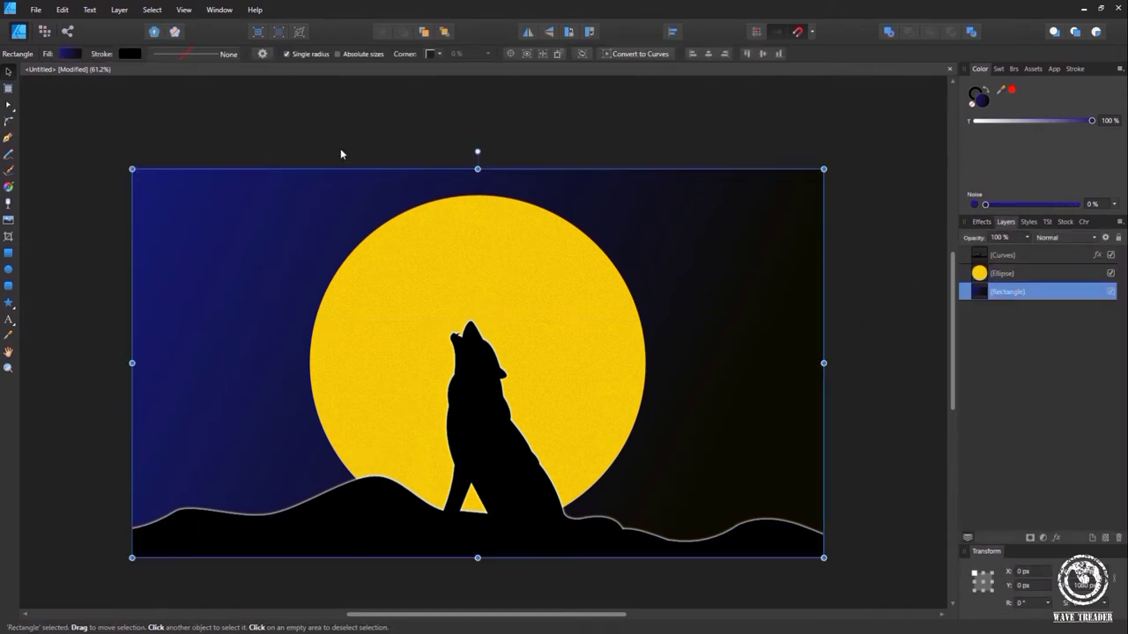
# Shift the background gradient's right stop to dark reddish-brown and add 22% noise
pyautogui.click(69, 54)
pyautogui.click(190, 106)
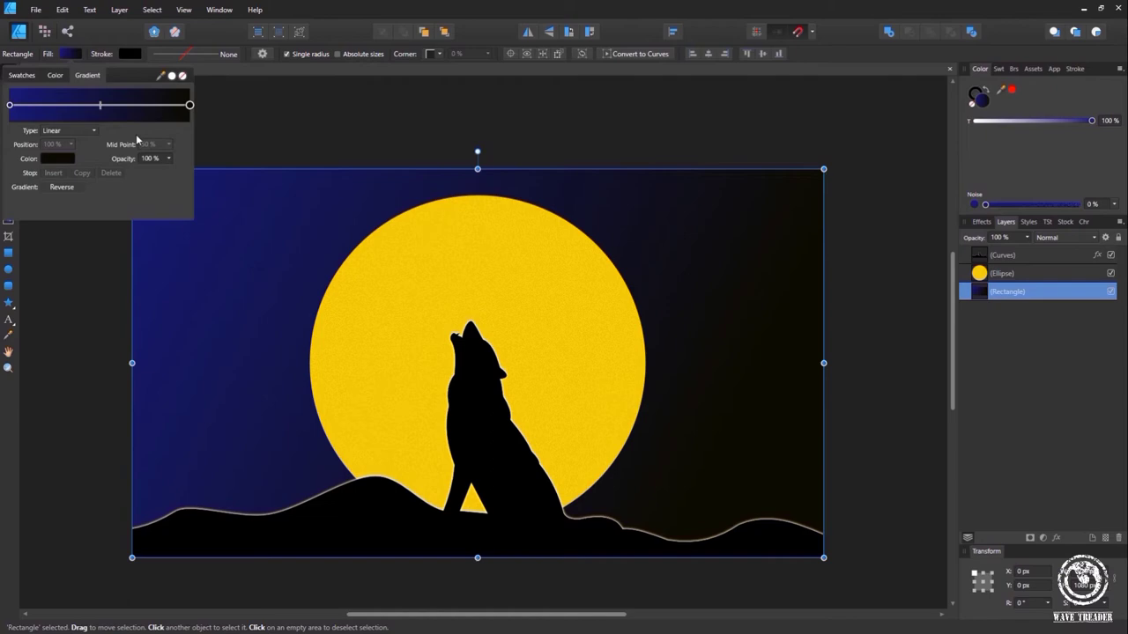
pyautogui.click(62, 162)
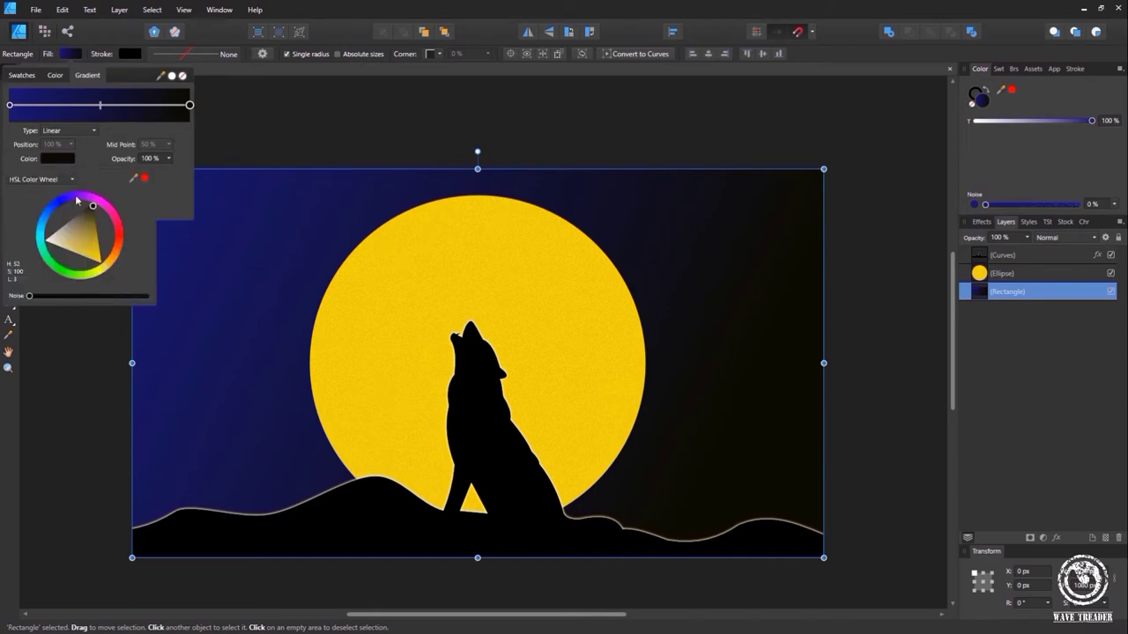
pyautogui.moveTo(76, 201)
pyautogui.mouseDown()
pyautogui.moveTo(117, 221)
pyautogui.moveTo(126, 278)
pyautogui.moveTo(76, 205)
pyautogui.mouseUp()
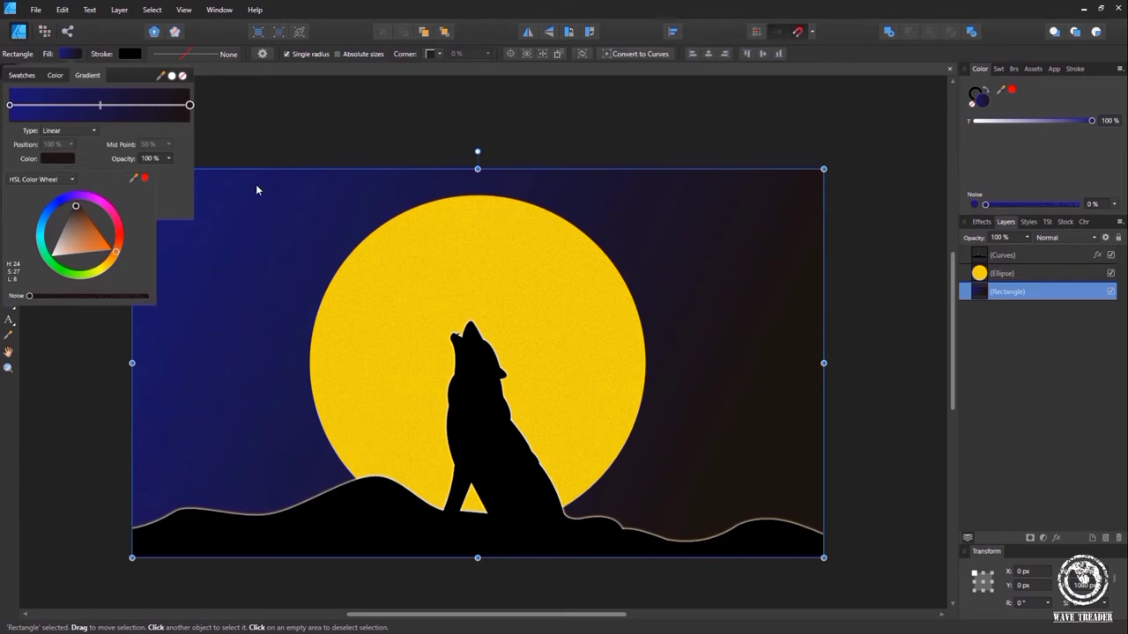
pyautogui.moveTo(986, 205)
pyautogui.mouseDown()
pyautogui.moveTo(1022, 206)
pyautogui.moveTo(1005, 205)
pyautogui.mouseUp()
pyautogui.click(980, 221)
pyautogui.hotkey('ctrl', 'd')
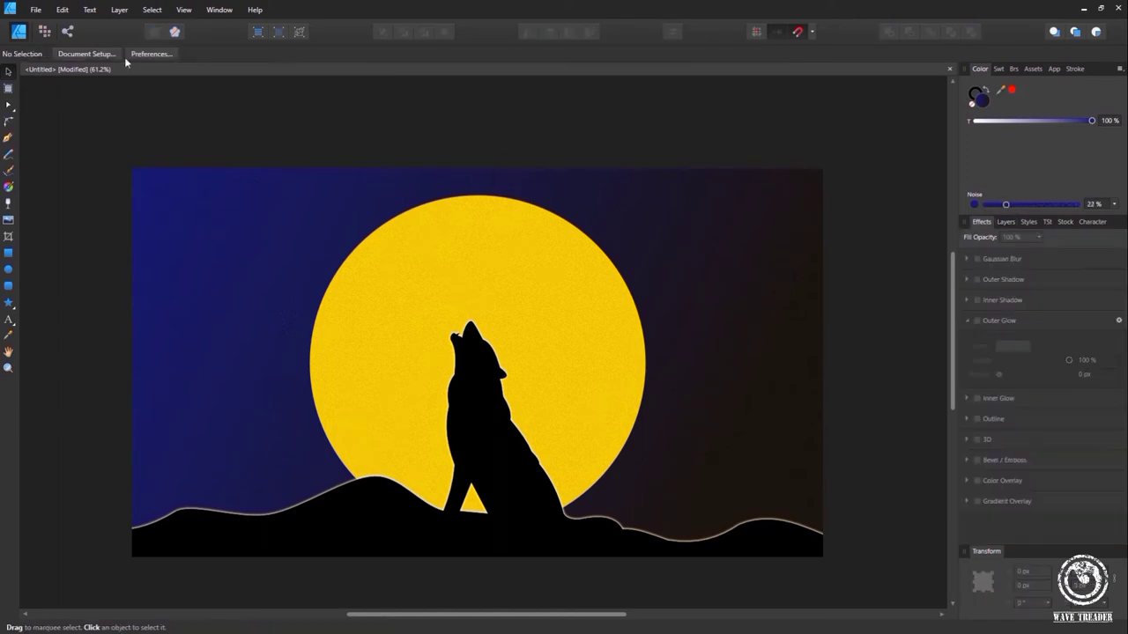
# Pen-draw a large quadrilateral around the wolf's head and a small one left of it
pyautogui.click(8, 138)
pyautogui.click(459, 268)
pyautogui.click(549, 295)
pyautogui.click(533, 362)
pyautogui.click(421, 362)
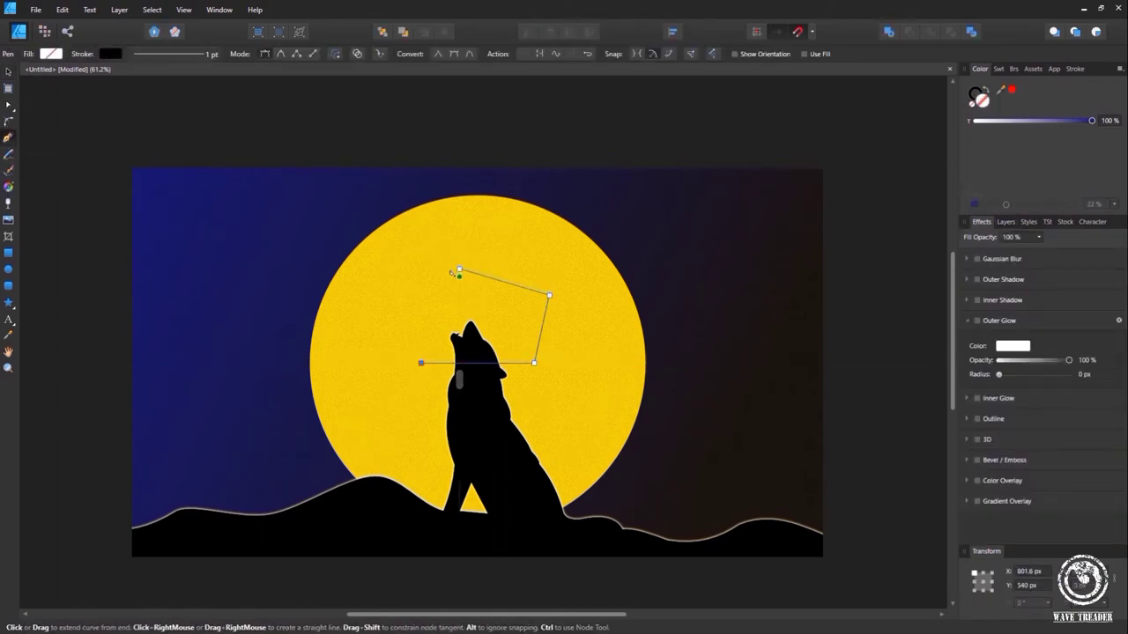
pyautogui.click(460, 269)
pyautogui.click(360, 302)
pyautogui.click(395, 300)
pyautogui.click(400, 337)
pyautogui.click(359, 342)
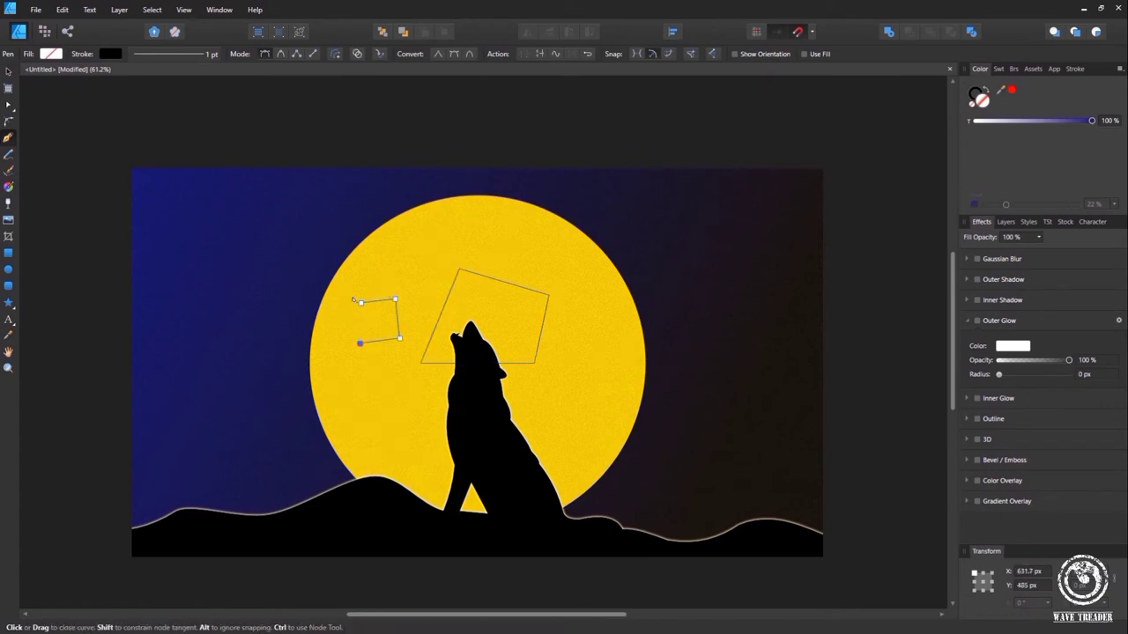
pyautogui.click(360, 302)
# Draw a third quadrilateral below the second and undo the stray segment
pyautogui.click(379, 357)
pyautogui.click(415, 339)
pyautogui.click(438, 389)
pyautogui.click(394, 406)
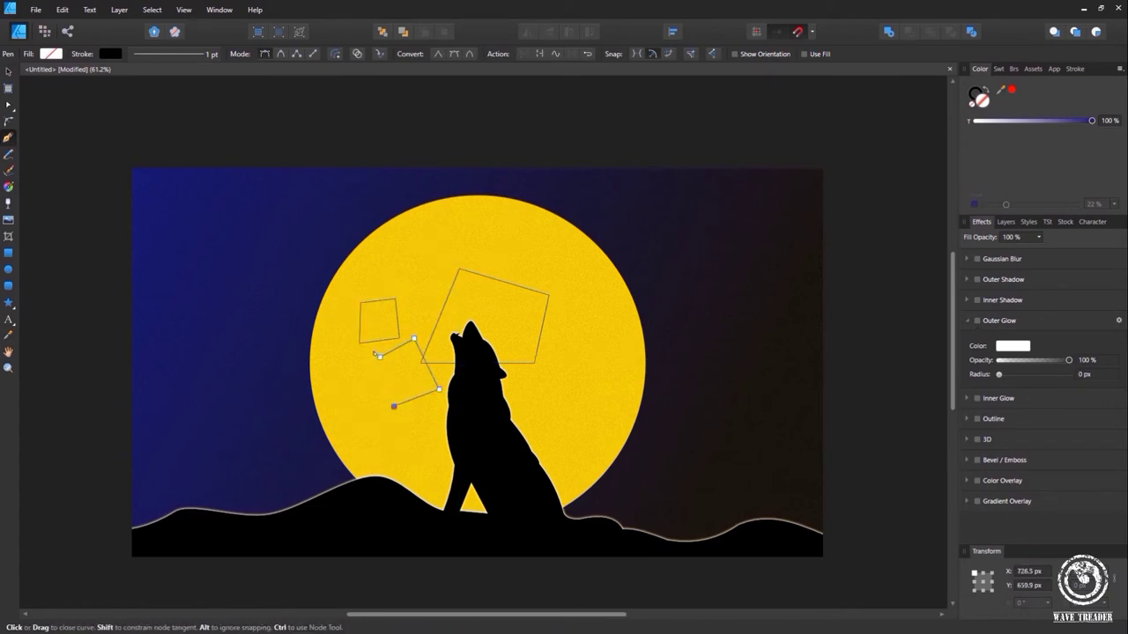
pyautogui.click(379, 356)
pyautogui.click(380, 357)
pyautogui.click(579, 354)
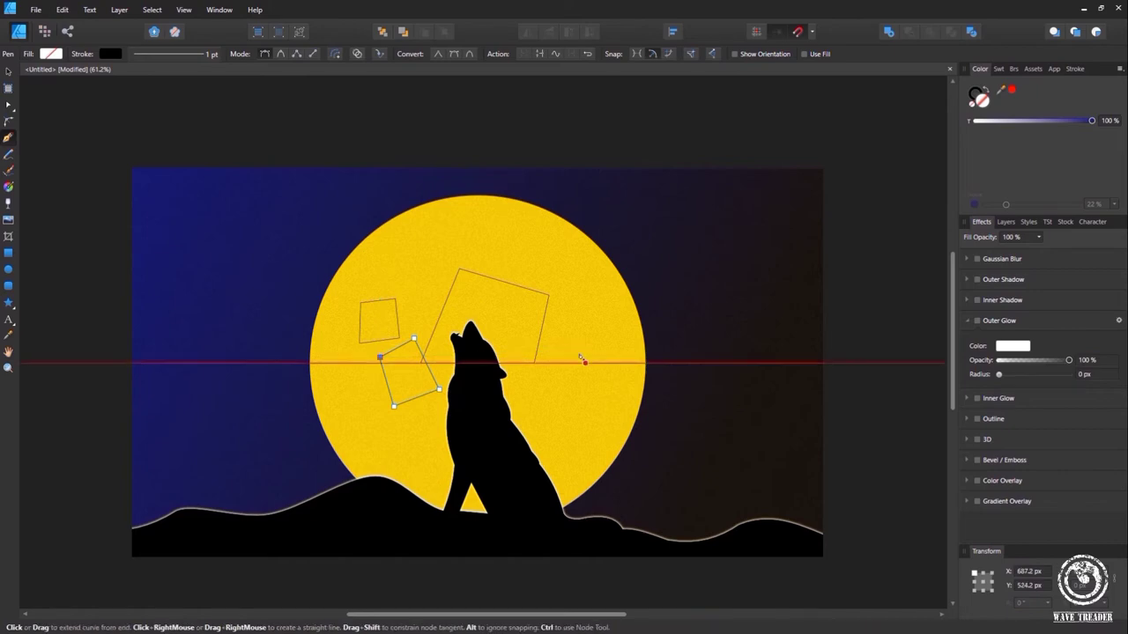
pyautogui.hotkey('ctrl', 'z')
pyautogui.click(8, 72)
pyautogui.click(118, 126)
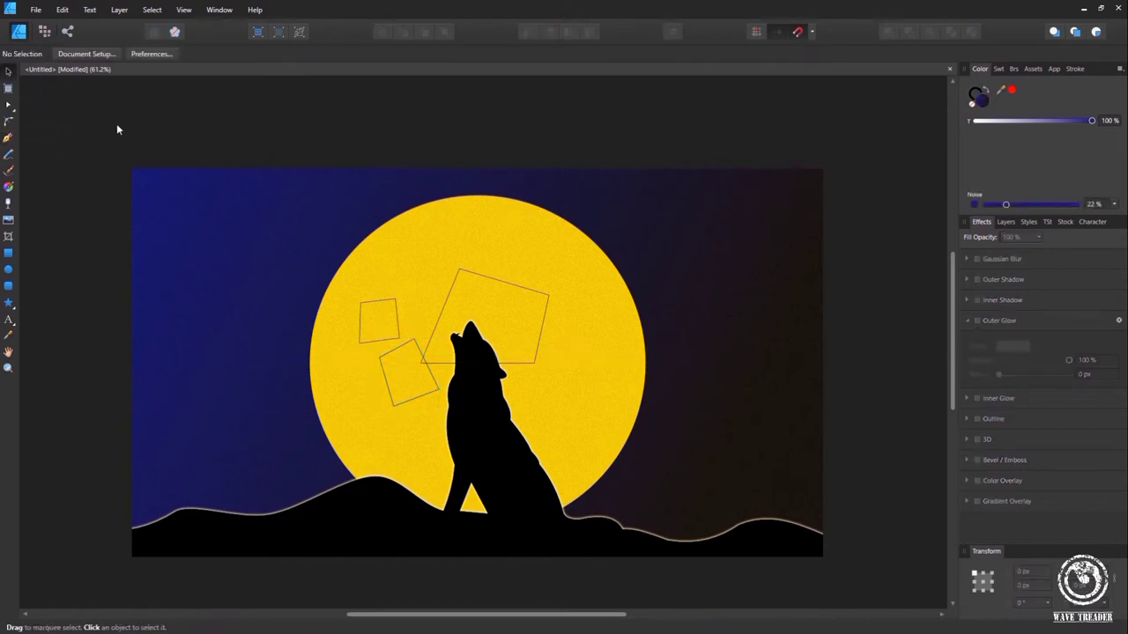
pyautogui.press('p')
# Draw a fourth four-sided shape on the moon's right side
pyautogui.click(576, 306)
pyautogui.click(624, 332)
pyautogui.click(605, 446)
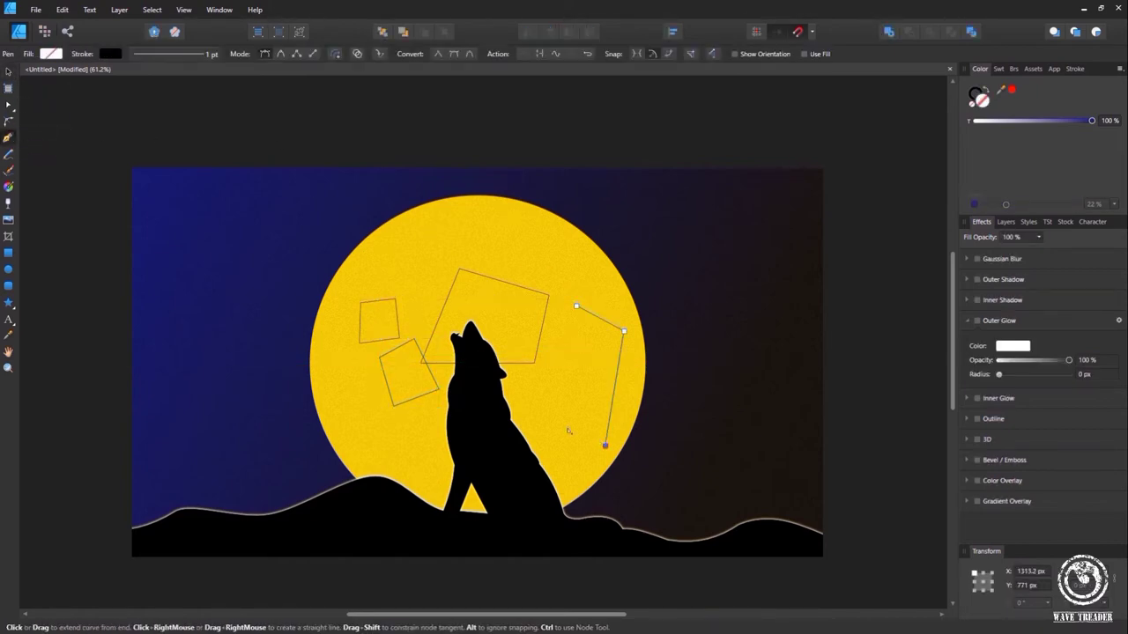
pyautogui.click(541, 401)
pyautogui.click(576, 306)
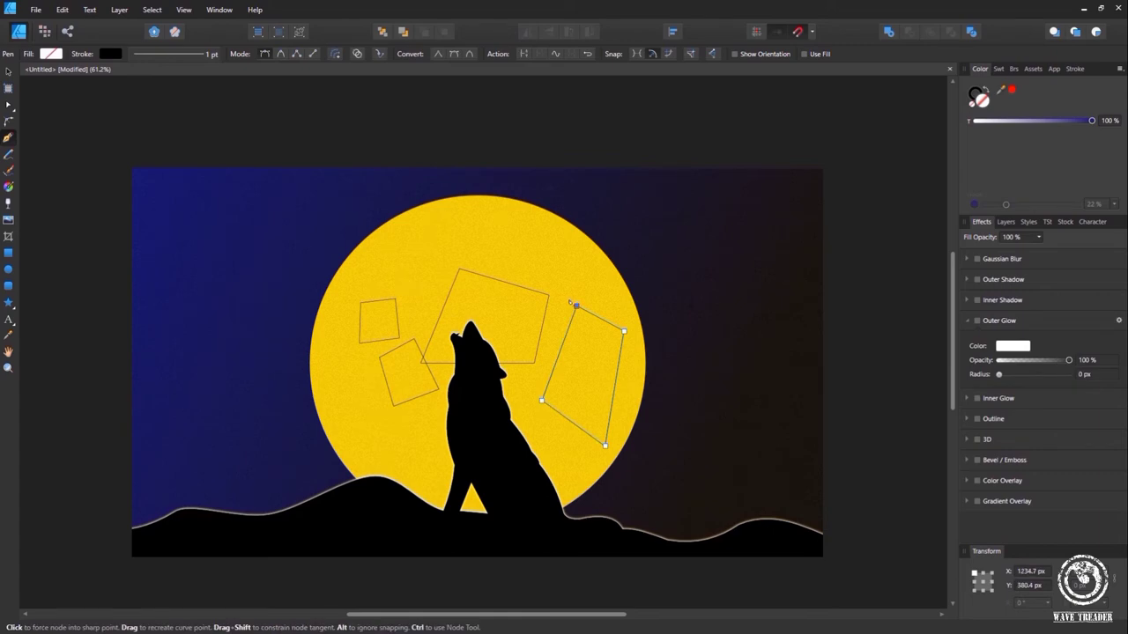
# Curve the edges of the right shape and the large head shape into rounded blobs
pyautogui.press('v')
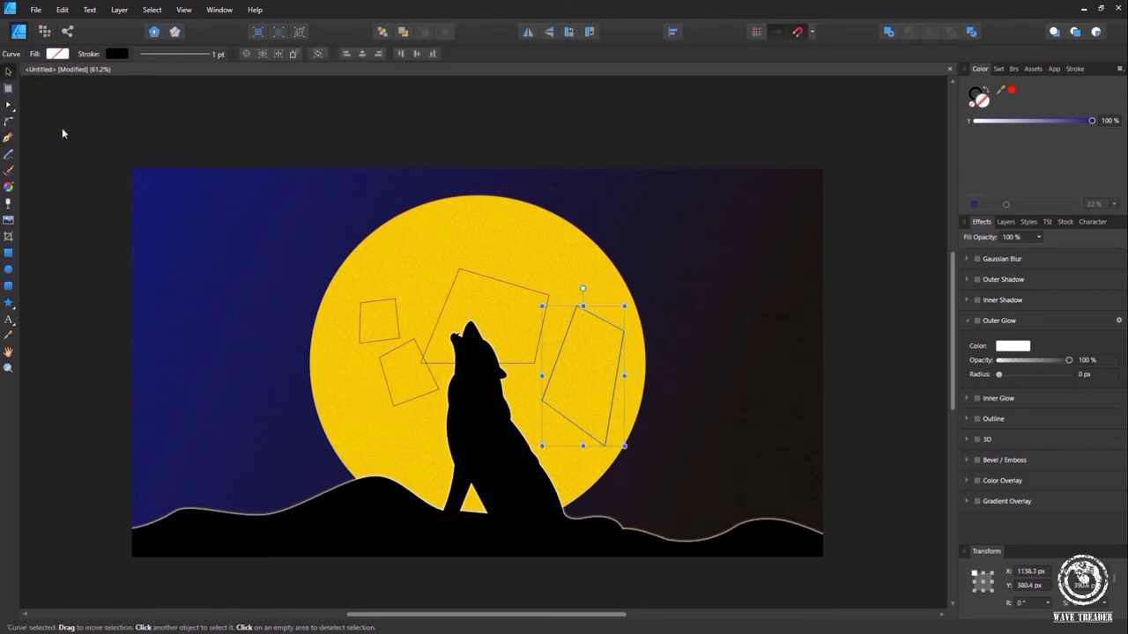
pyautogui.click(8, 104)
pyautogui.moveTo(558, 354); pyautogui.dragTo(534, 351)
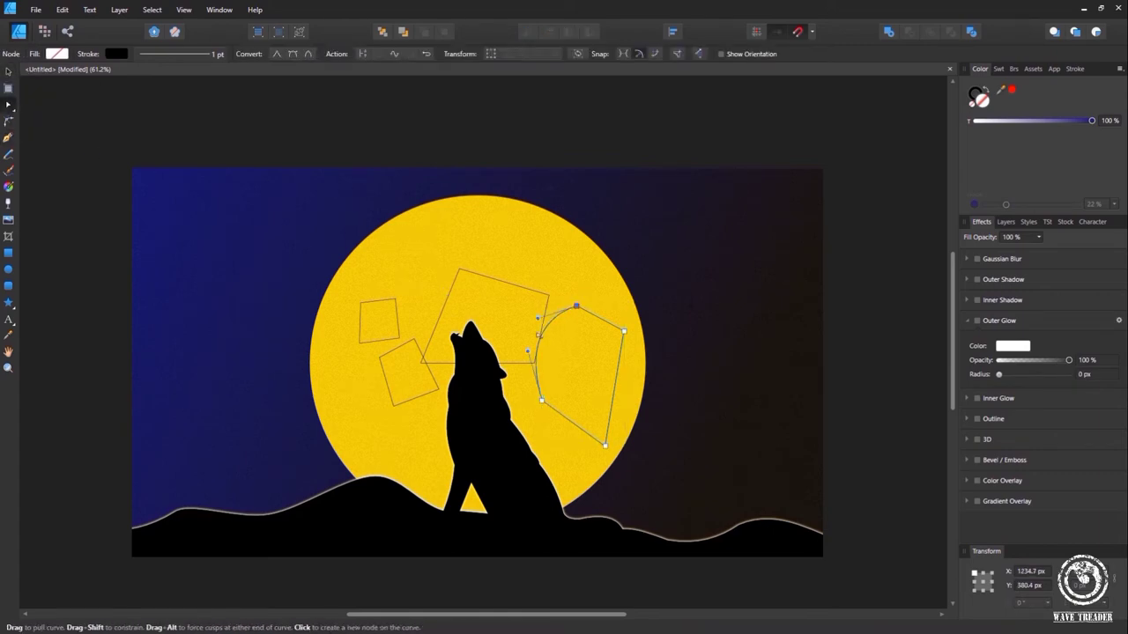
pyautogui.moveTo(600, 319); pyautogui.dragTo(597, 328)
pyautogui.moveTo(615, 387); pyautogui.dragTo(633, 388)
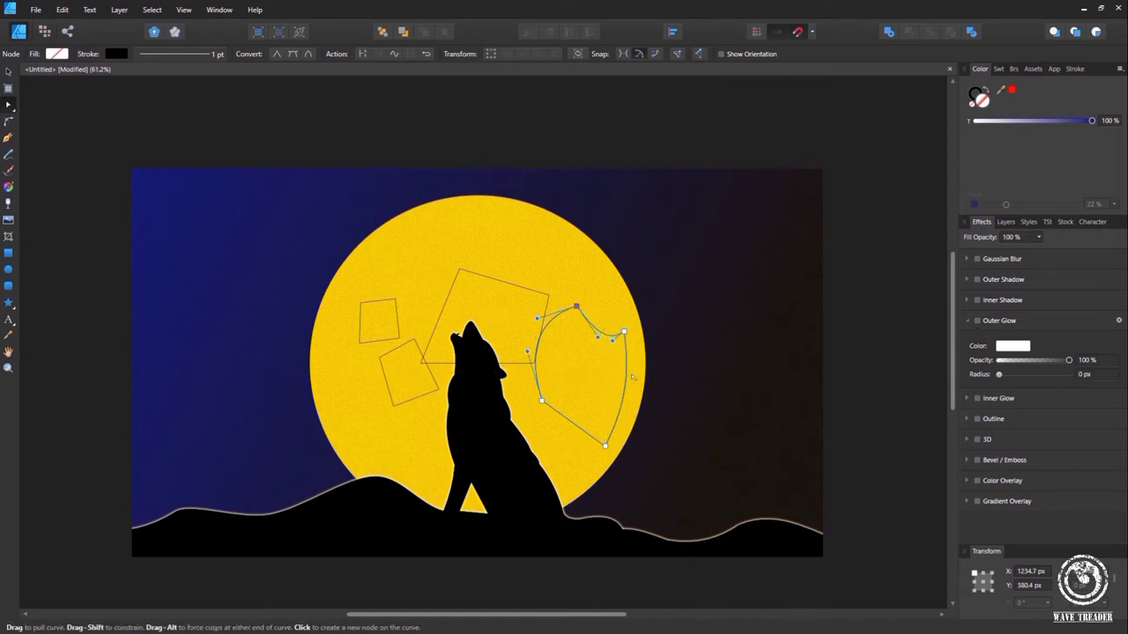
pyautogui.click(504, 281)
pyautogui.moveTo(504, 281); pyautogui.dragTo(493, 262)
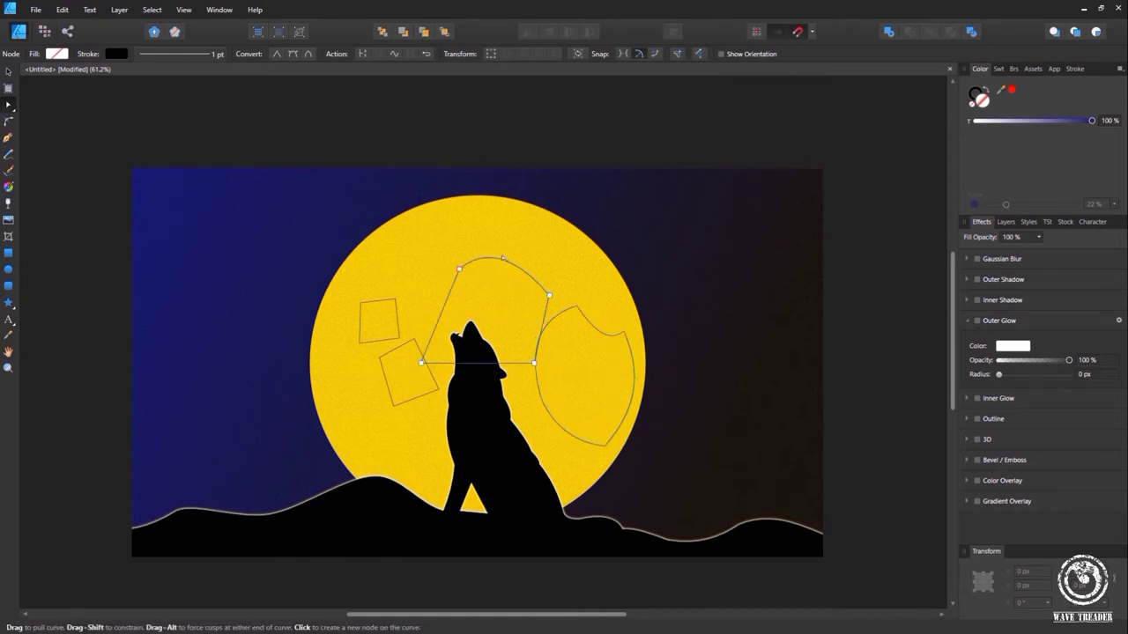
pyautogui.moveTo(443, 302); pyautogui.dragTo(425, 304)
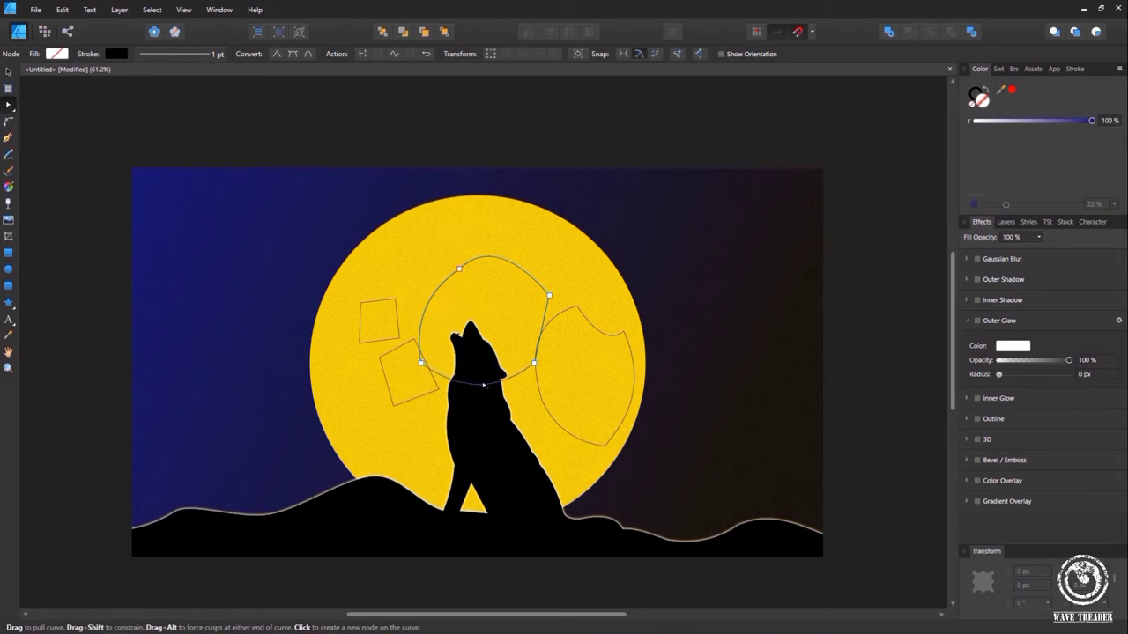
pyautogui.moveTo(487, 363); pyautogui.dragTo(484, 381)
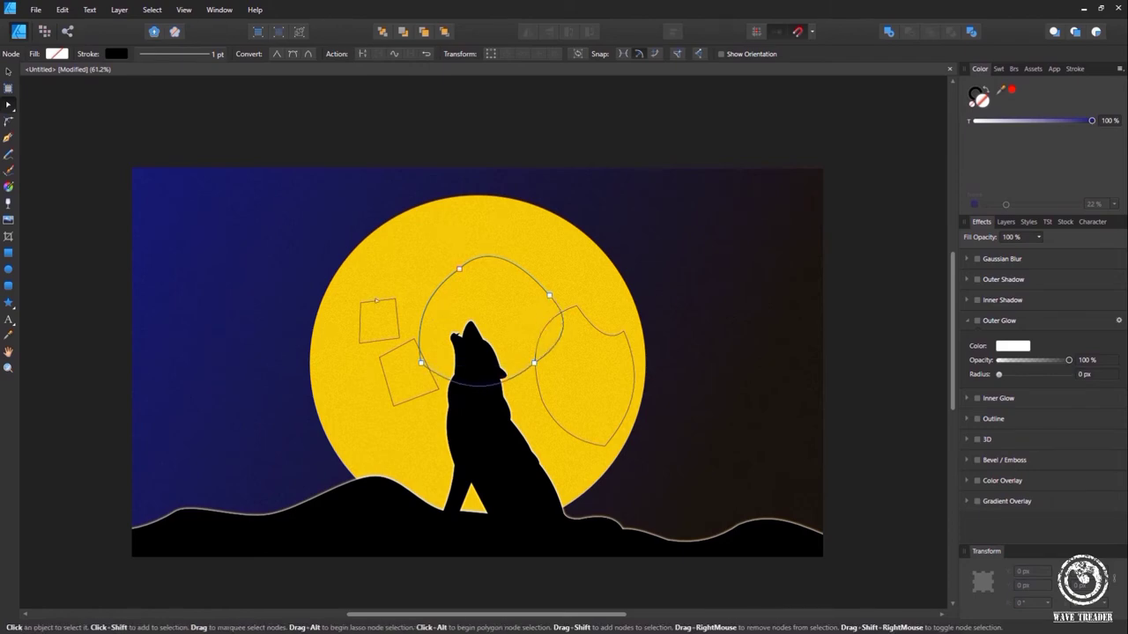
# Round off the two small crater shapes on the moon's left
pyautogui.click(378, 300)
pyautogui.moveTo(377, 300); pyautogui.dragTo(352, 322)
pyautogui.click(383, 377)
pyautogui.moveTo(384, 377); pyautogui.dragTo(416, 411)
pyautogui.moveTo(428, 363); pyautogui.dragTo(441, 364)
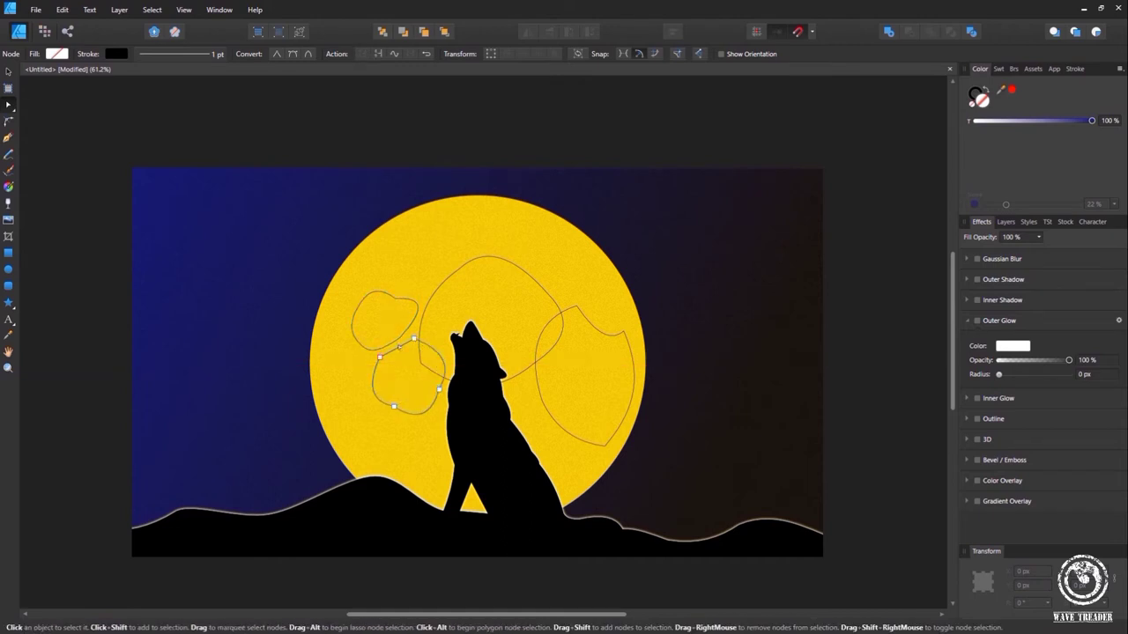
# Reposition and shrink a small crater, then clone another crater up and resize it
pyautogui.click(9, 71)
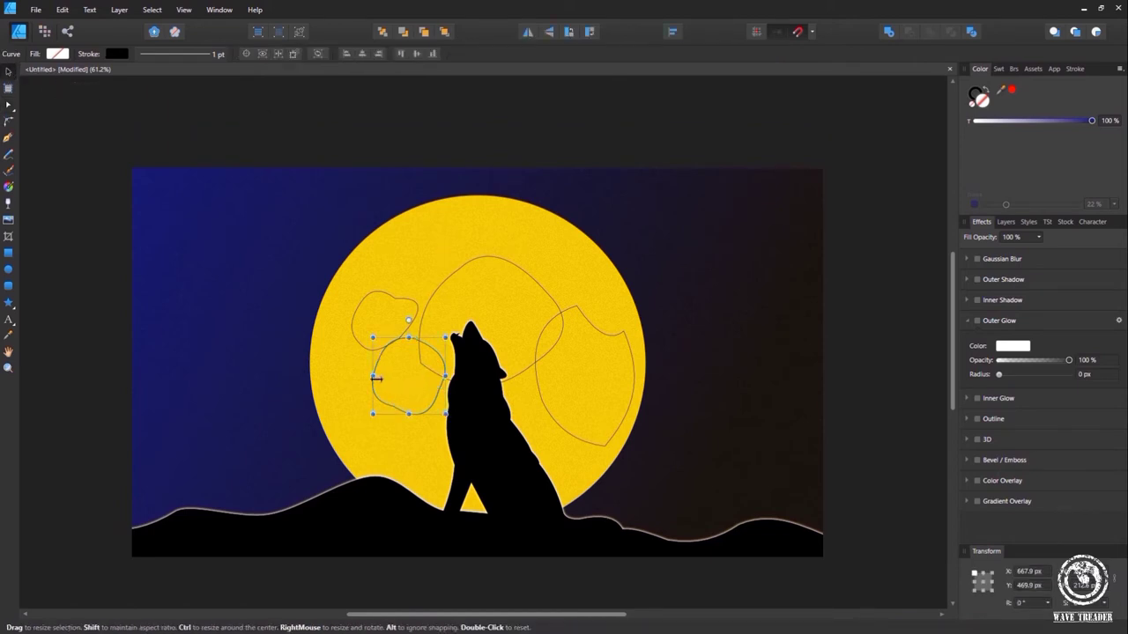
pyautogui.moveTo(396, 387); pyautogui.dragTo(359, 412)
pyautogui.moveTo(414, 443); pyautogui.dragTo(368, 407)
pyautogui.click(396, 315)
pyautogui.moveTo(397, 302); pyautogui.dragTo(450, 227)
pyautogui.moveTo(476, 278)
pyautogui.mouseDown()
pyautogui.moveTo(459, 260)
pyautogui.moveTo(550, 272)
pyautogui.moveTo(535, 420)
pyautogui.moveTo(438, 460)
pyautogui.mouseUp()
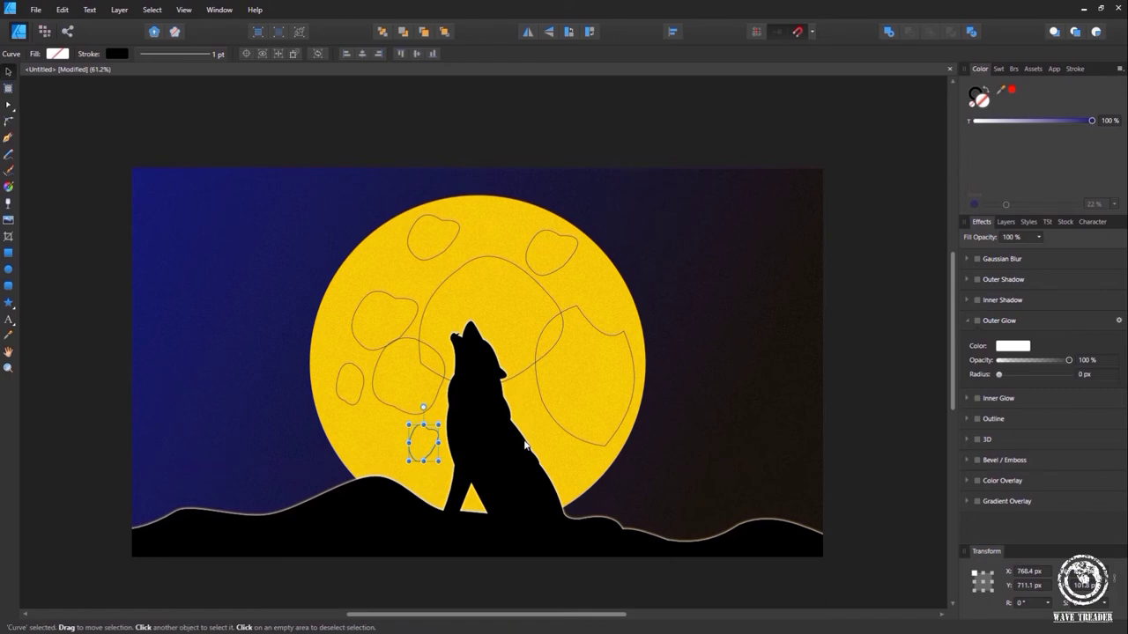
# Select all eight crater curves and fill them solid black
pyautogui.click(1006, 222)
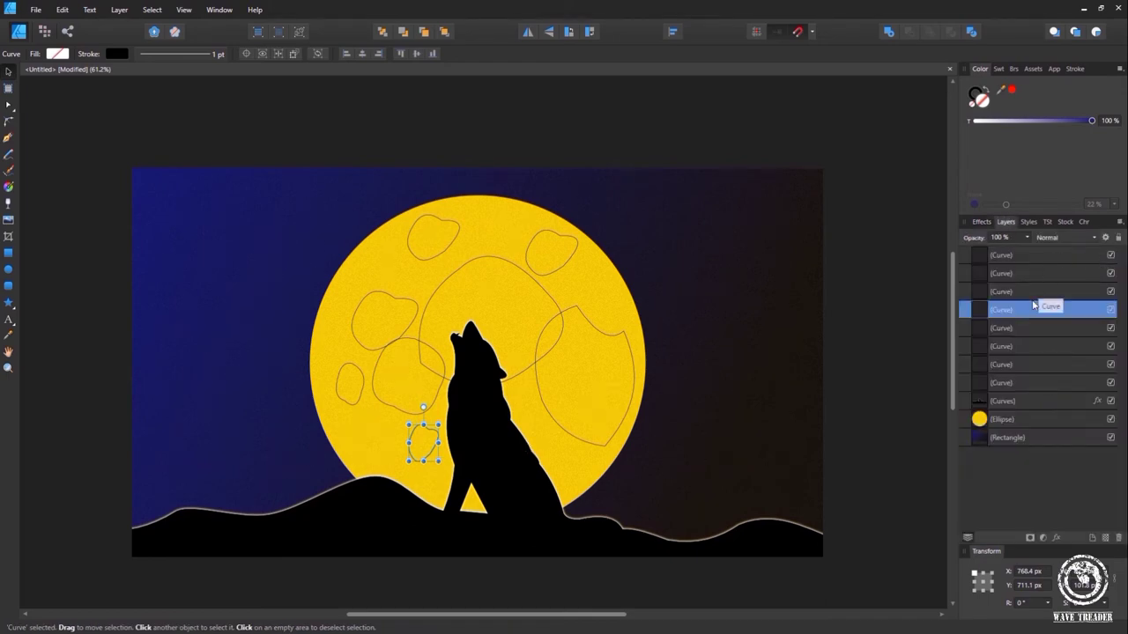
pyautogui.click(1024, 257)
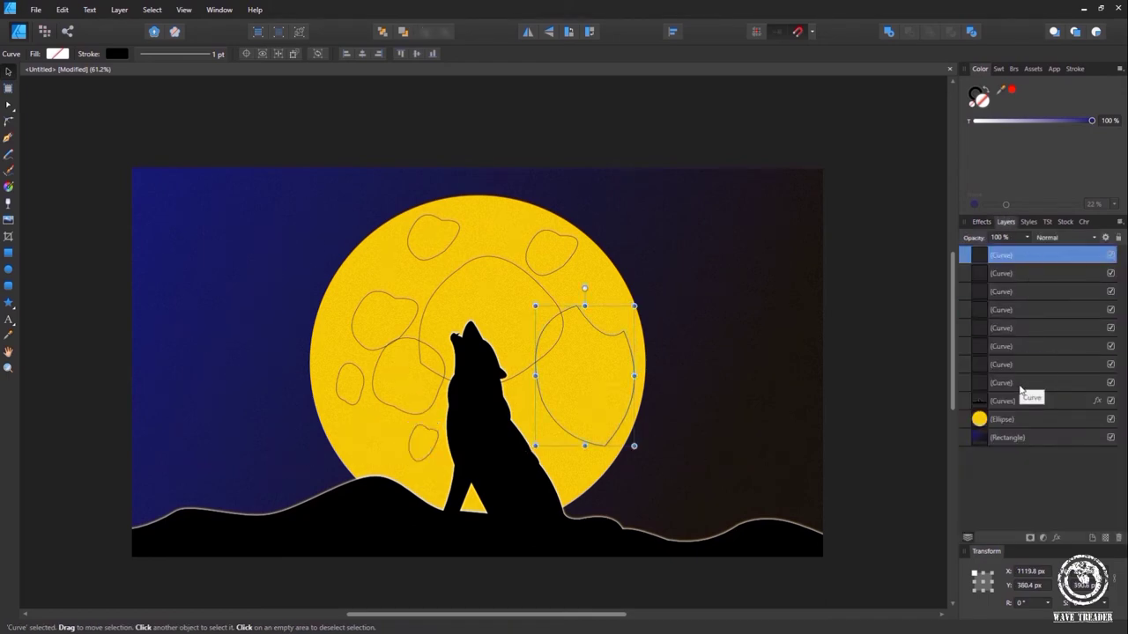
pyautogui.keyDown('shift'); pyautogui.click(1021, 384); pyautogui.keyUp('shift')
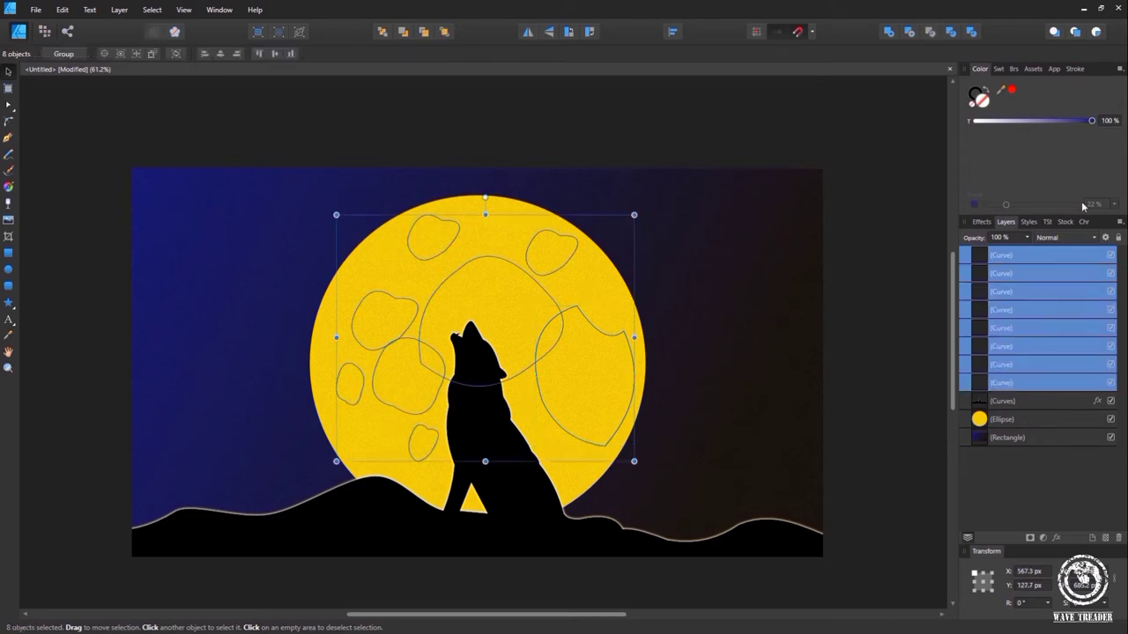
pyautogui.doubleClick(979, 98)
pyautogui.moveTo(544, 361); pyautogui.dragTo(609, 418)
# Group the eight crater curves and nest the group inside the moon Ellipse
pyautogui.click(703, 423)
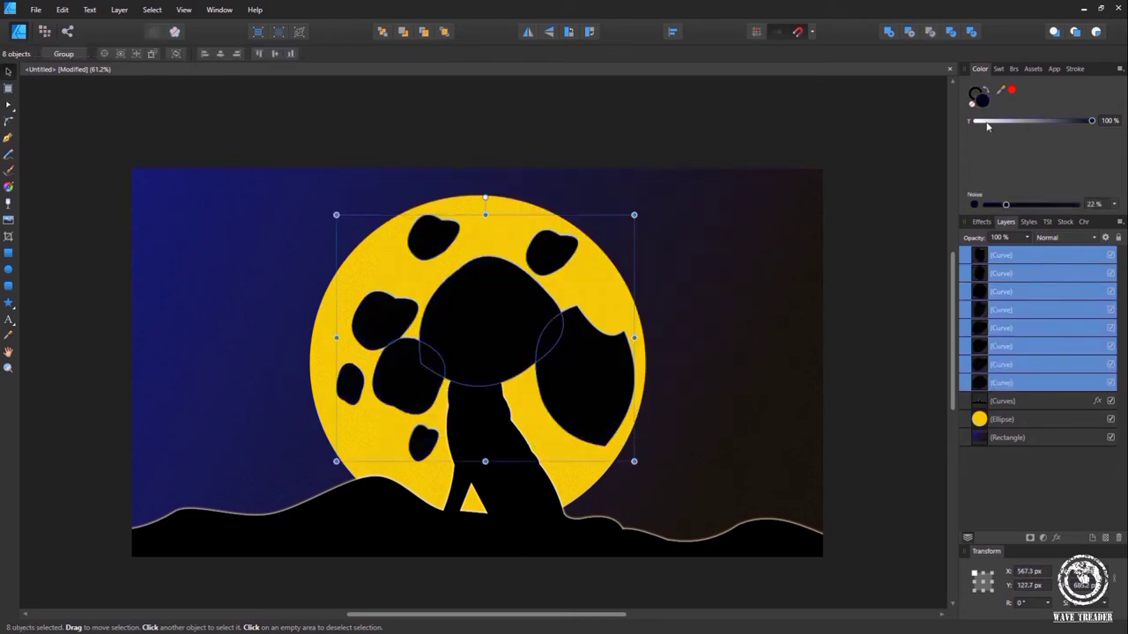
pyautogui.click(973, 95)
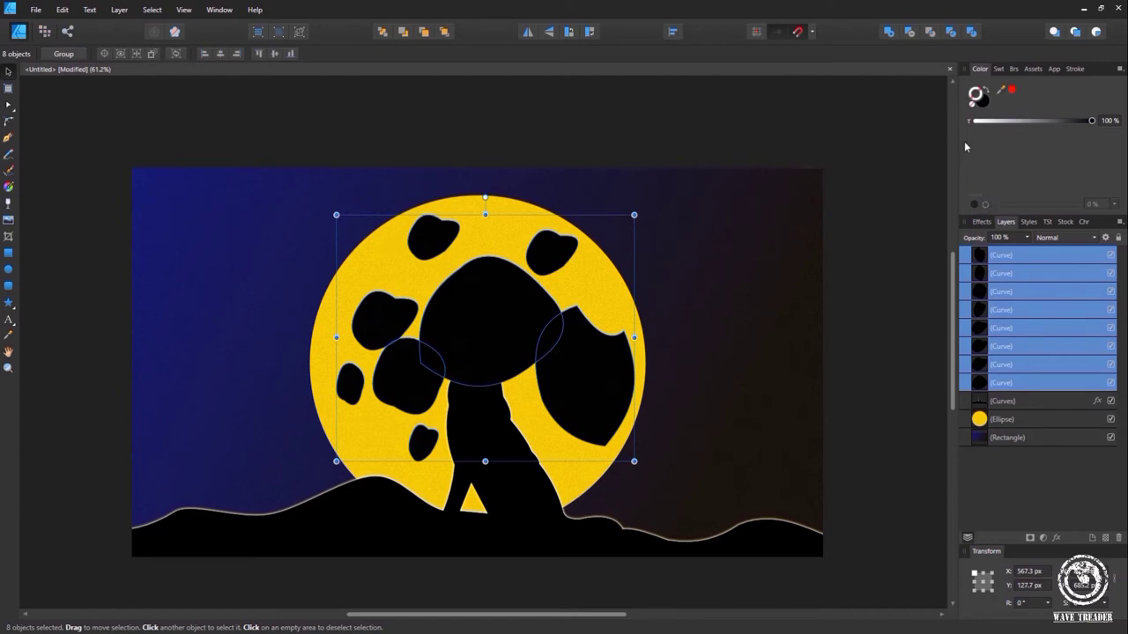
pyautogui.hotkey('ctrl', 'g')
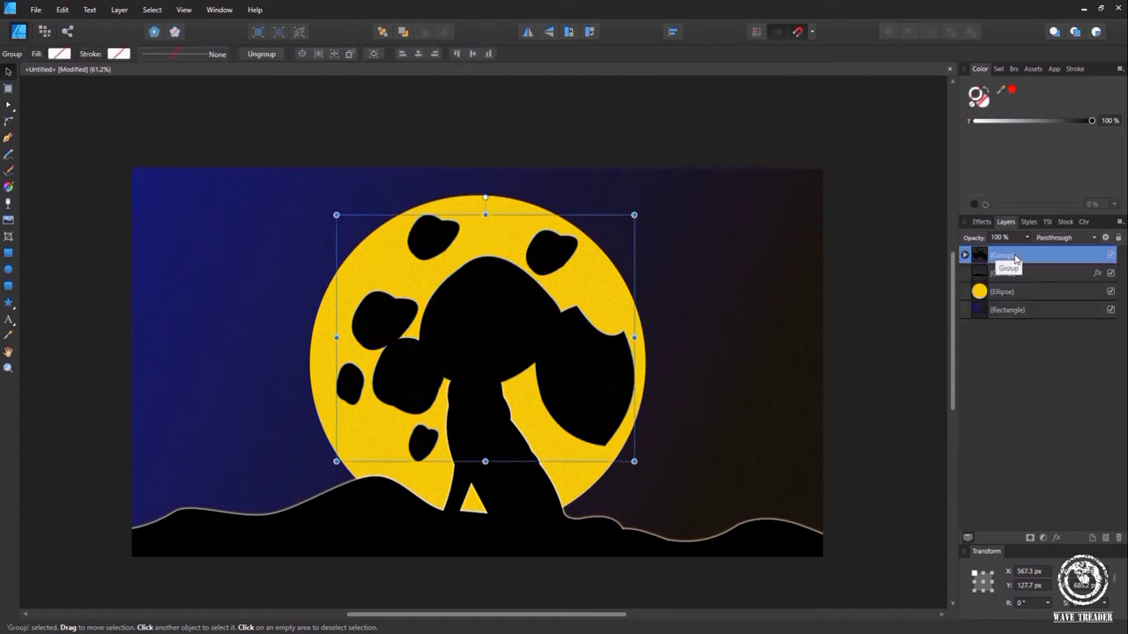
pyautogui.moveTo(1018, 260); pyautogui.dragTo(1013, 301)
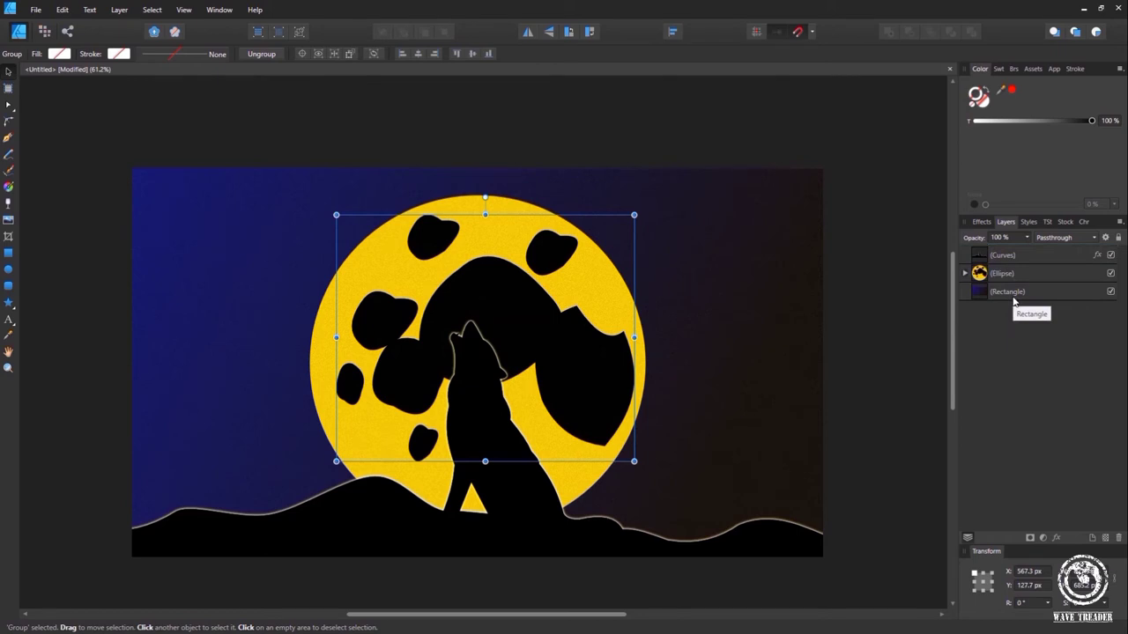
# Lower the crater group's fill opacity to 64% and enable Gaussian Blur
pyautogui.click(982, 222)
pyautogui.moveTo(1040, 240)
pyautogui.mouseDown()
pyautogui.moveTo(1010, 252)
pyautogui.moveTo(1022, 285)
pyautogui.moveTo(1049, 282)
pyautogui.moveTo(1044, 248)
pyautogui.moveTo(1057, 252)
pyautogui.moveTo(1045, 252)
pyautogui.mouseUp()
pyautogui.click(977, 260)
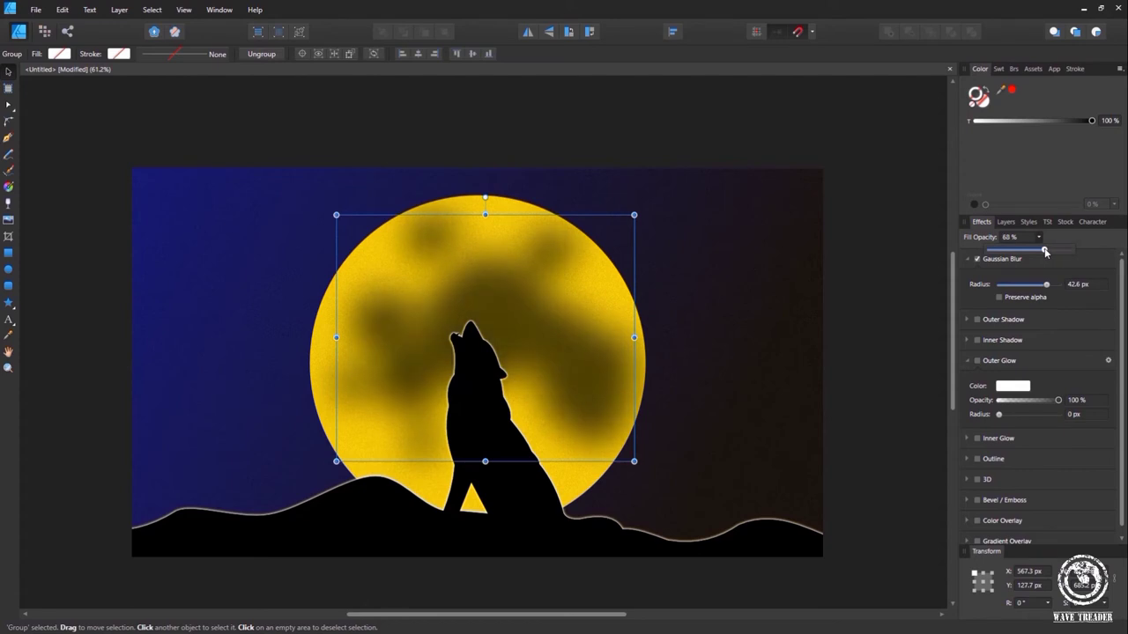
pyautogui.click(930, 282)
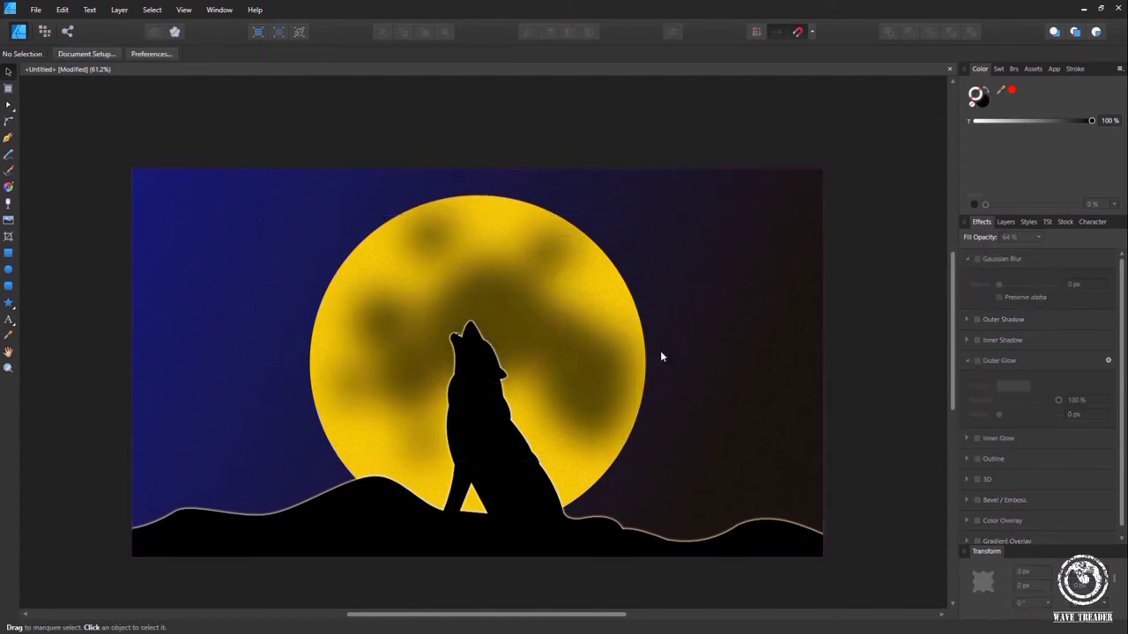
# Rotate the moon Ellipse so its craters sit in new positions
pyautogui.click(1005, 221)
pyautogui.click(1002, 274)
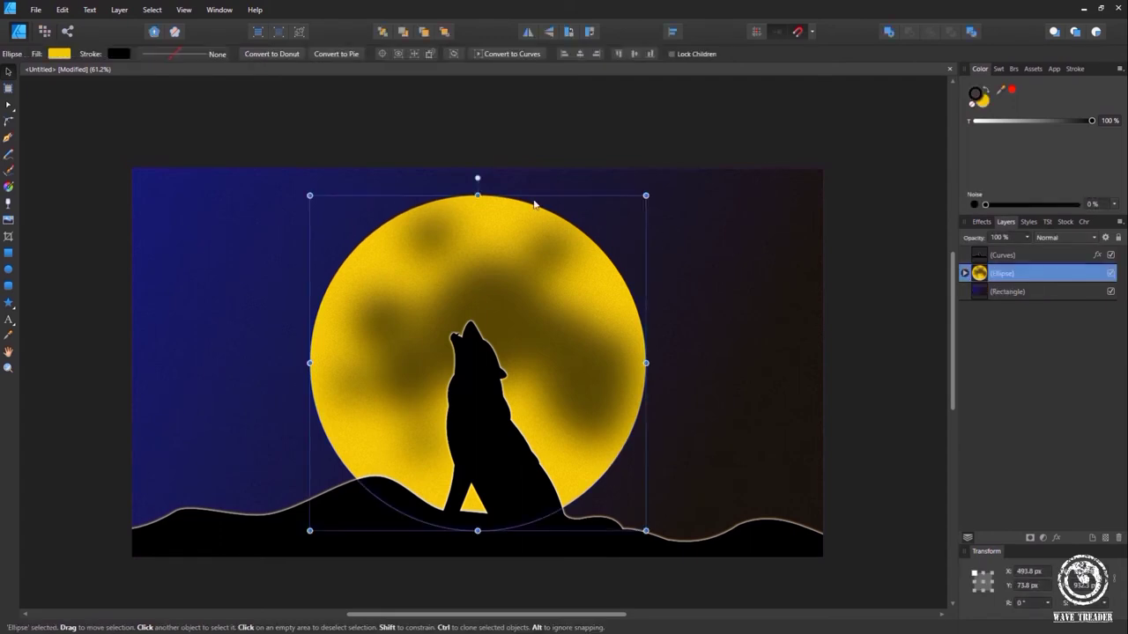
pyautogui.moveTo(476, 164); pyautogui.dragTo(195, 489)
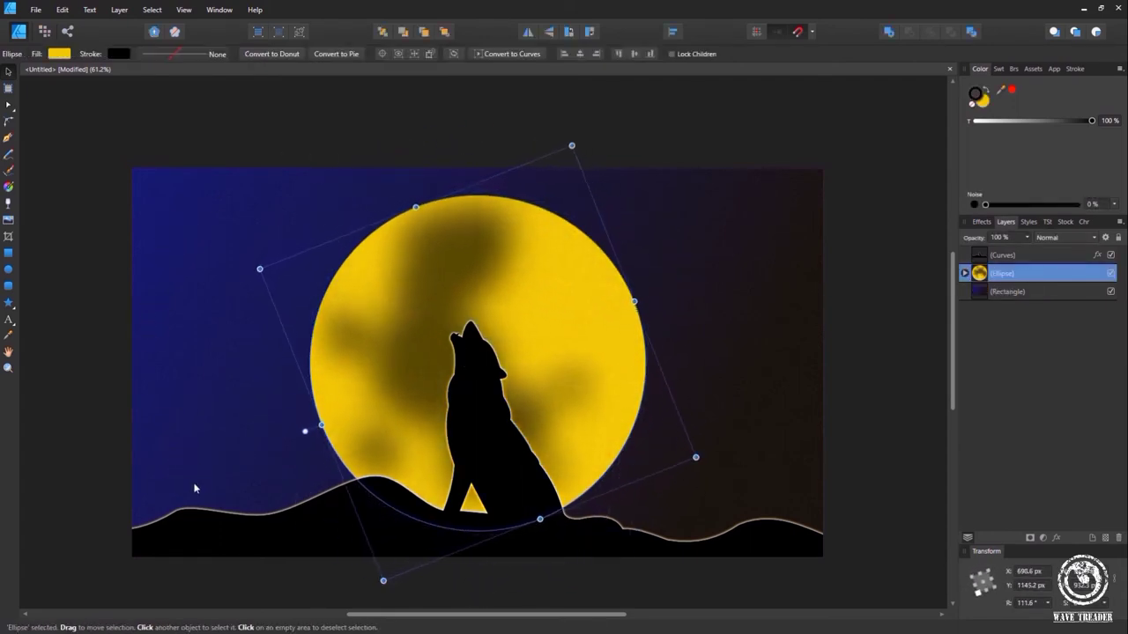
# Set the crater group's layer opacity to 55%
pyautogui.click(965, 273)
pyautogui.moveTo(1012, 292); pyautogui.dragTo(992, 252)
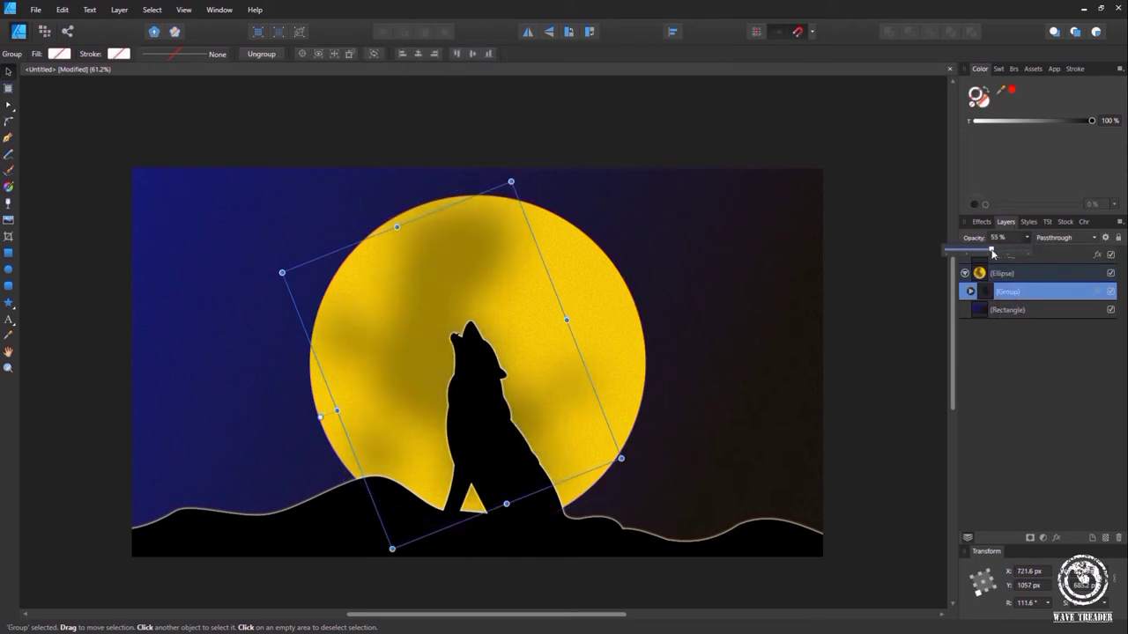
pyautogui.click(745, 227)
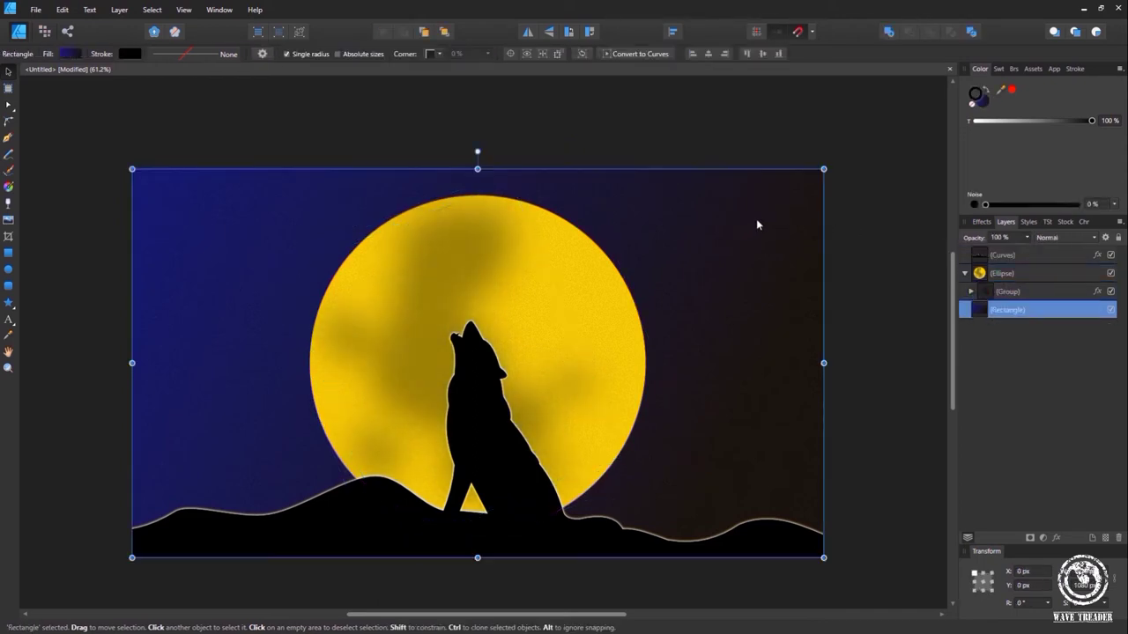
pyautogui.click(1003, 275)
pyautogui.click(981, 222)
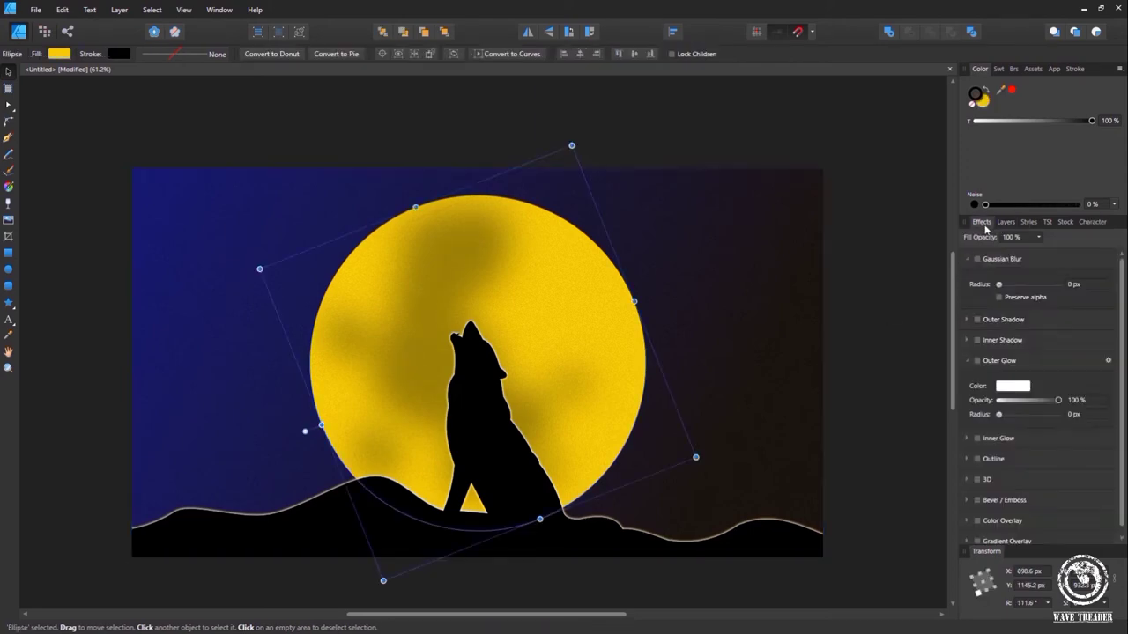
# Give the moon a white 100 px outer glow and a 19.9 px Gaussian blur
pyautogui.click(977, 362)
pyautogui.moveTo(1000, 414); pyautogui.dragTo(1062, 414)
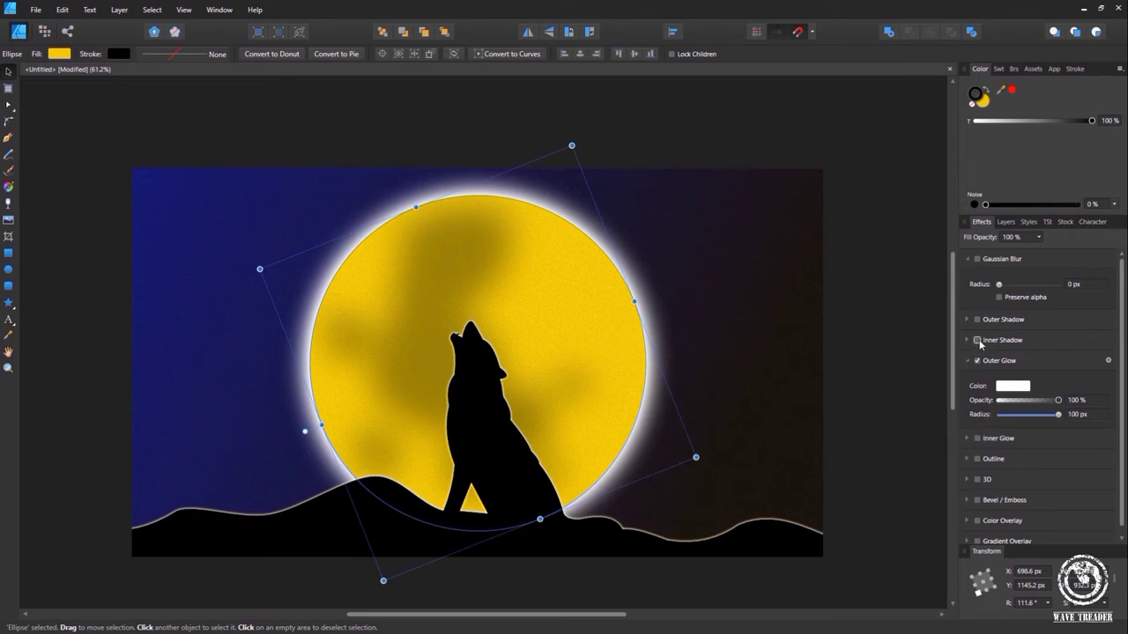
pyautogui.click(976, 259)
pyautogui.moveTo(998, 285); pyautogui.dragTo(1033, 287)
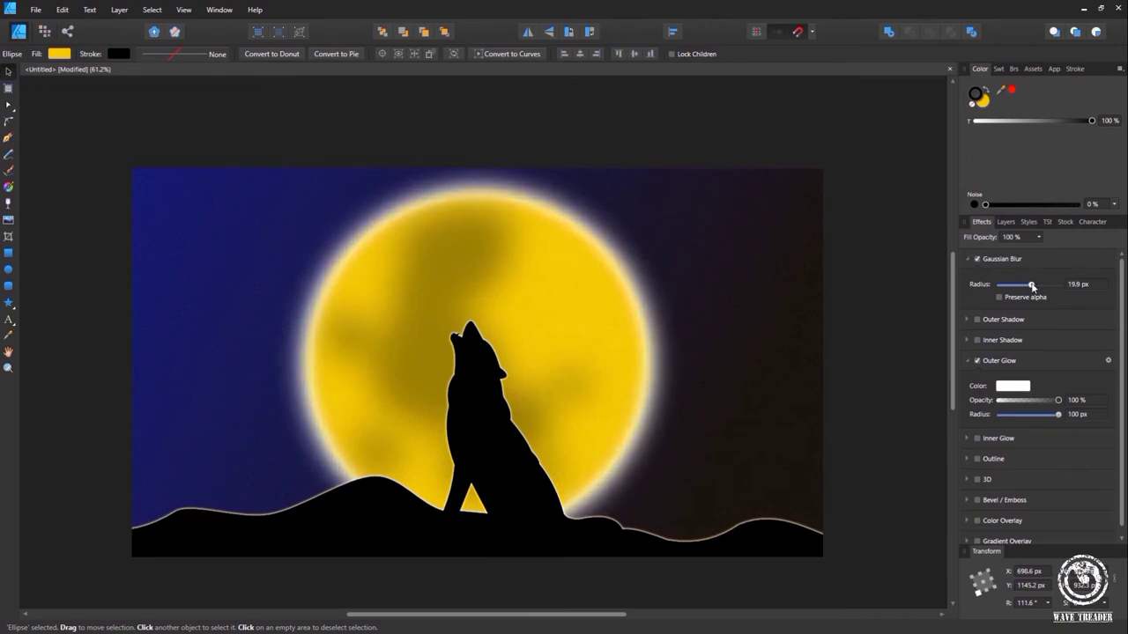
pyautogui.click(917, 289)
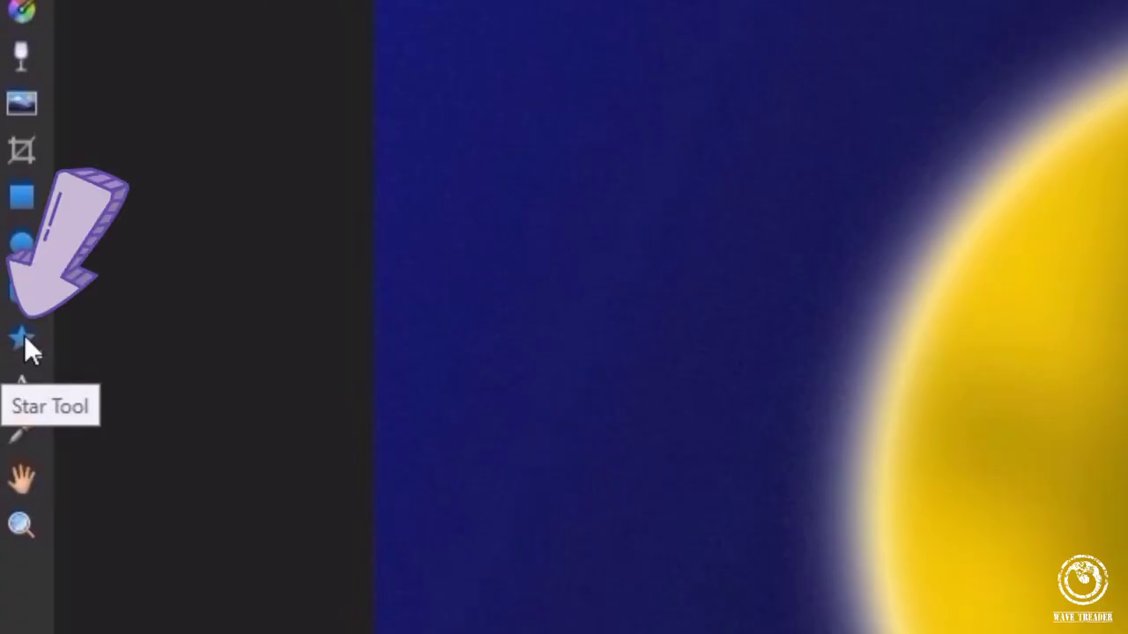
# Draw a star with 7 points and a 10% inner radius in the upper-left sky
pyautogui.click(22, 340)
pyautogui.moveTo(551, 247); pyautogui.dragTo(633, 334)
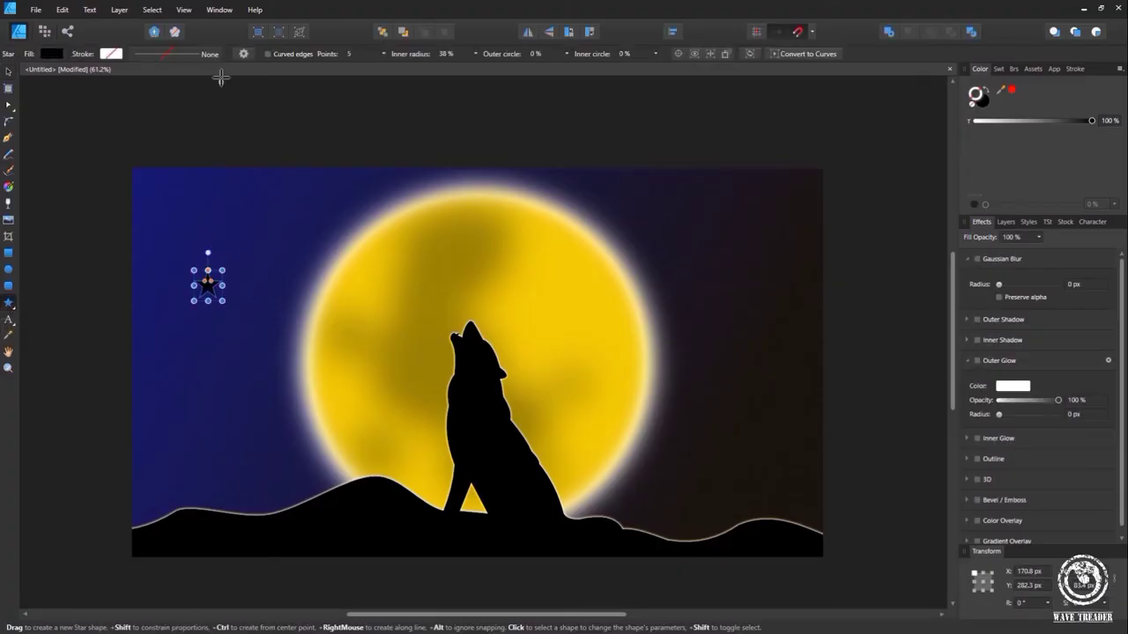
pyautogui.click(383, 53)
pyautogui.moveTo(382, 67)
pyautogui.mouseDown()
pyautogui.moveTo(405, 70)
pyautogui.moveTo(390, 71)
pyautogui.mouseUp()
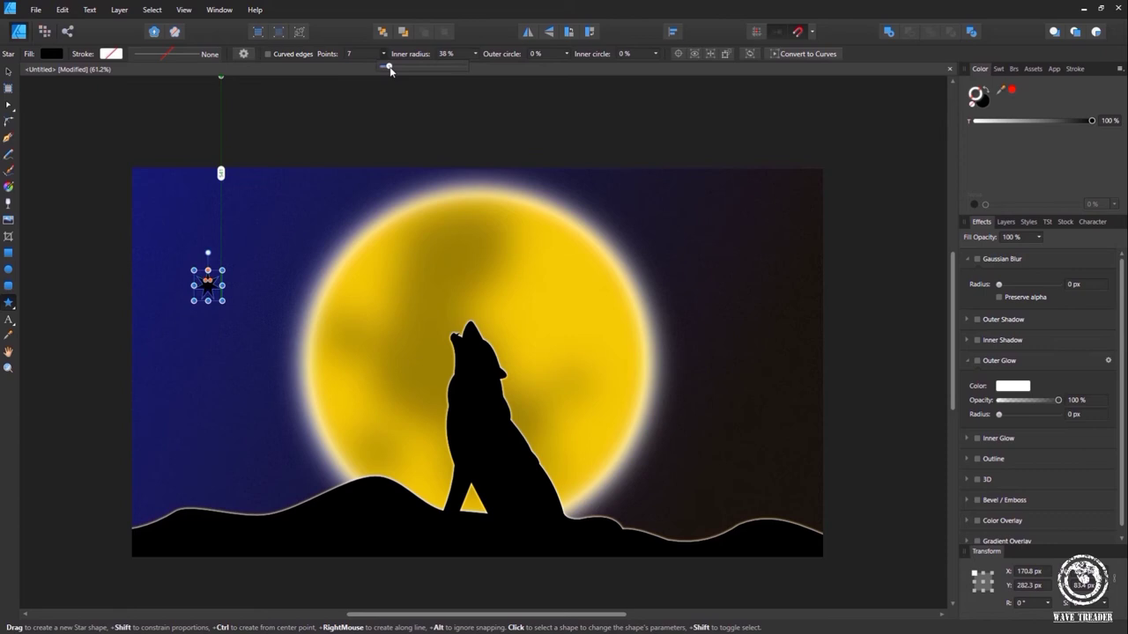
pyautogui.click(478, 55)
pyautogui.moveTo(476, 67); pyautogui.dragTo(452, 74)
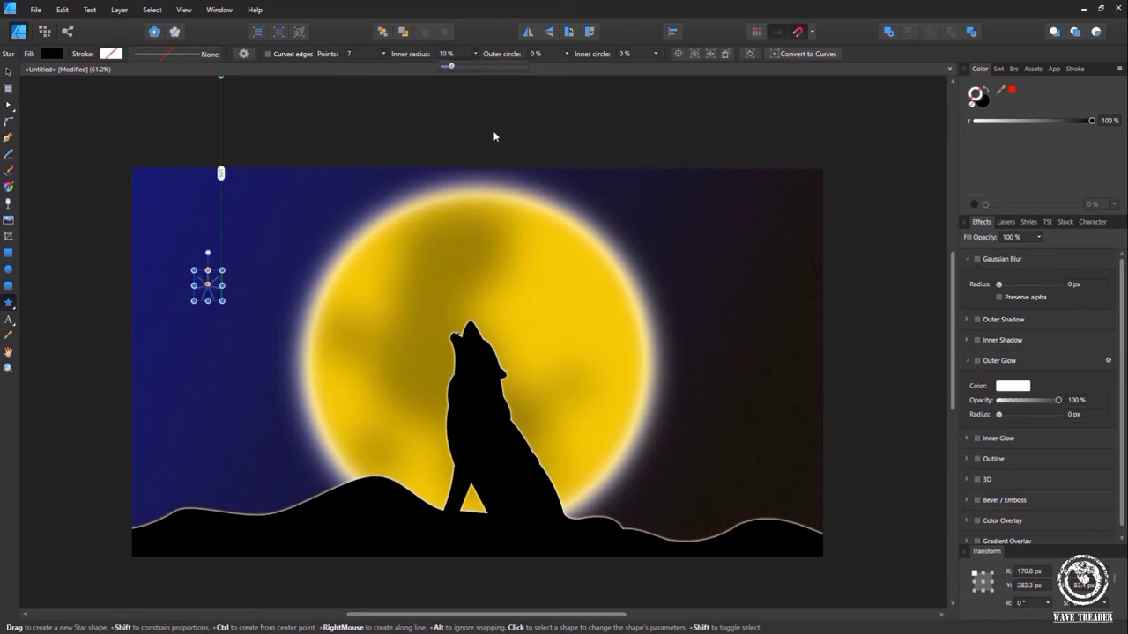
# Shrink the star slightly and set its fill to white
pyautogui.click(566, 54)
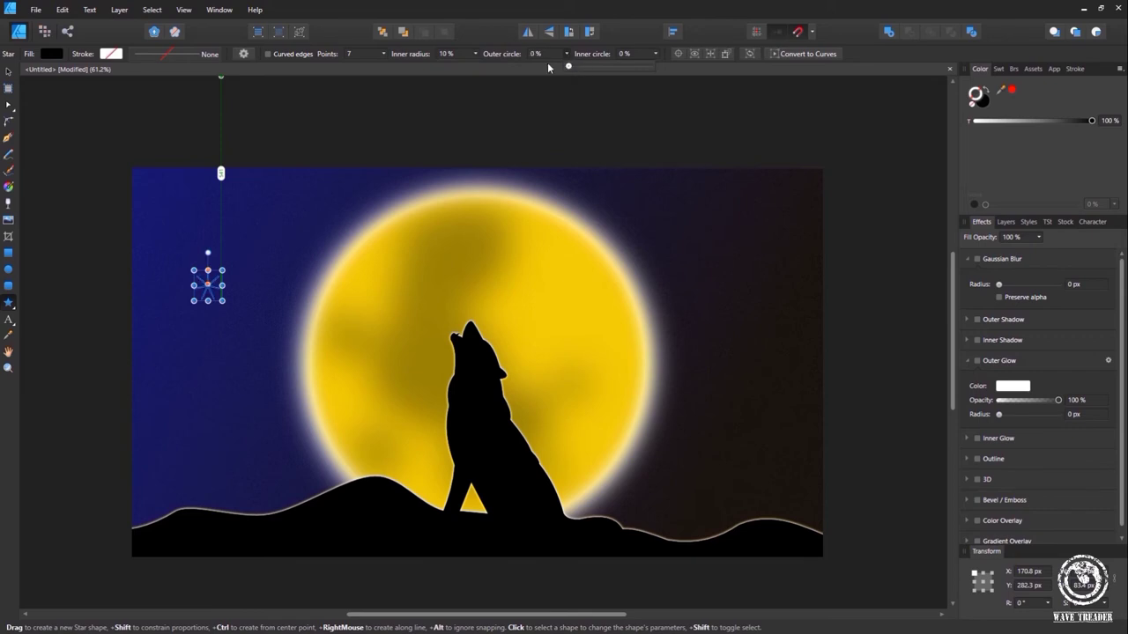
pyautogui.scroll(3, 214, 328)
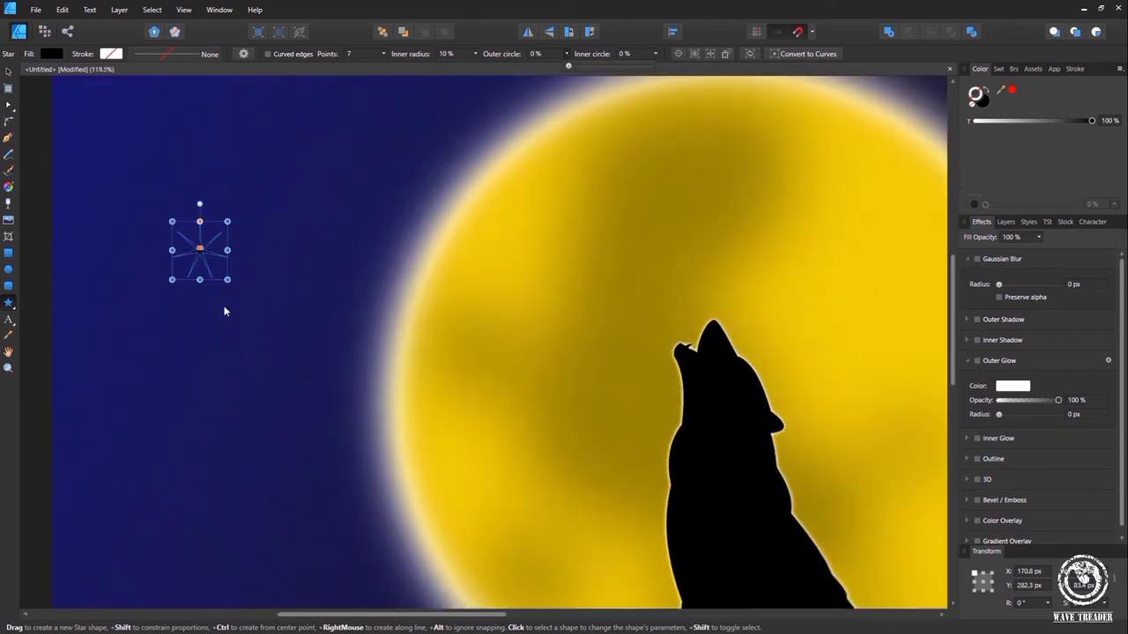
pyautogui.click(227, 280)
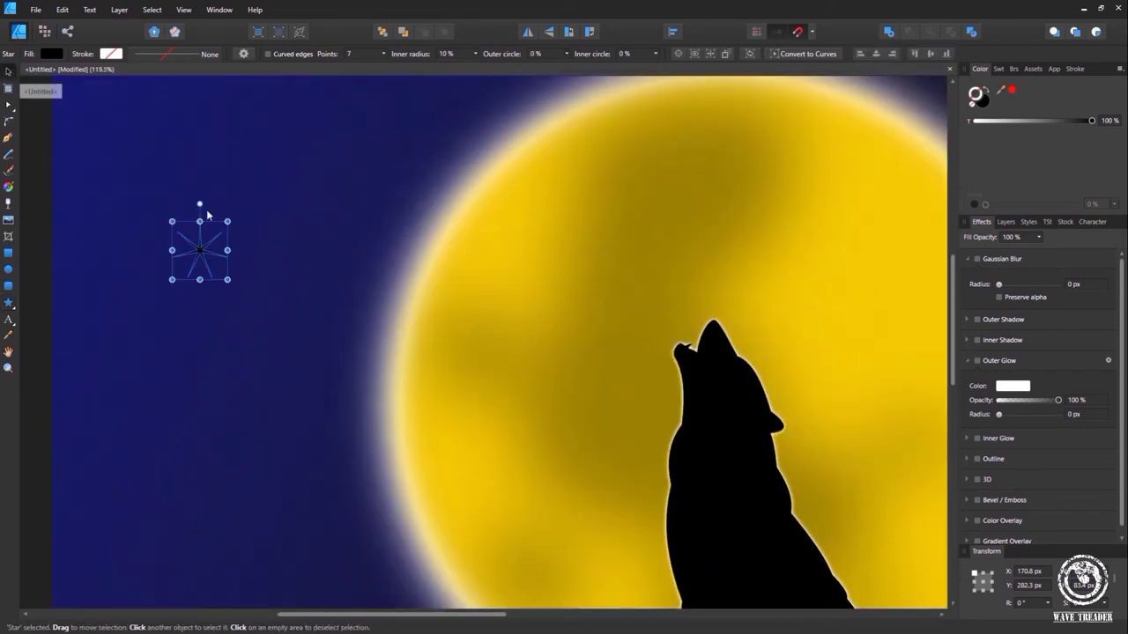
pyautogui.moveTo(227, 281); pyautogui.dragTo(214, 265)
pyautogui.click(982, 99)
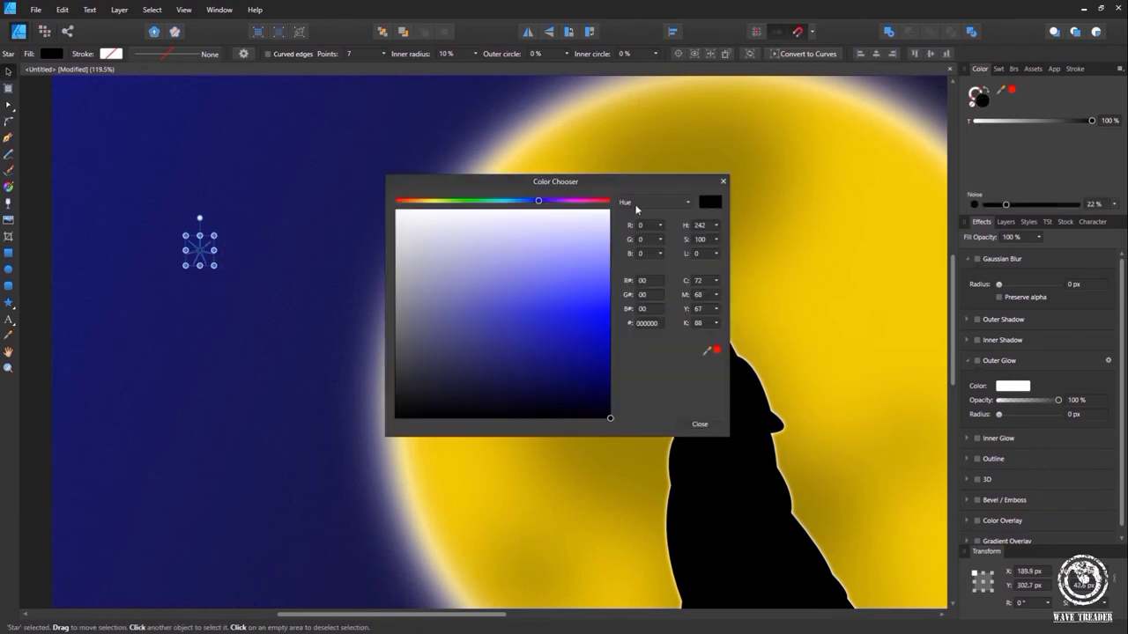
pyautogui.click(635, 208)
pyautogui.click(709, 414)
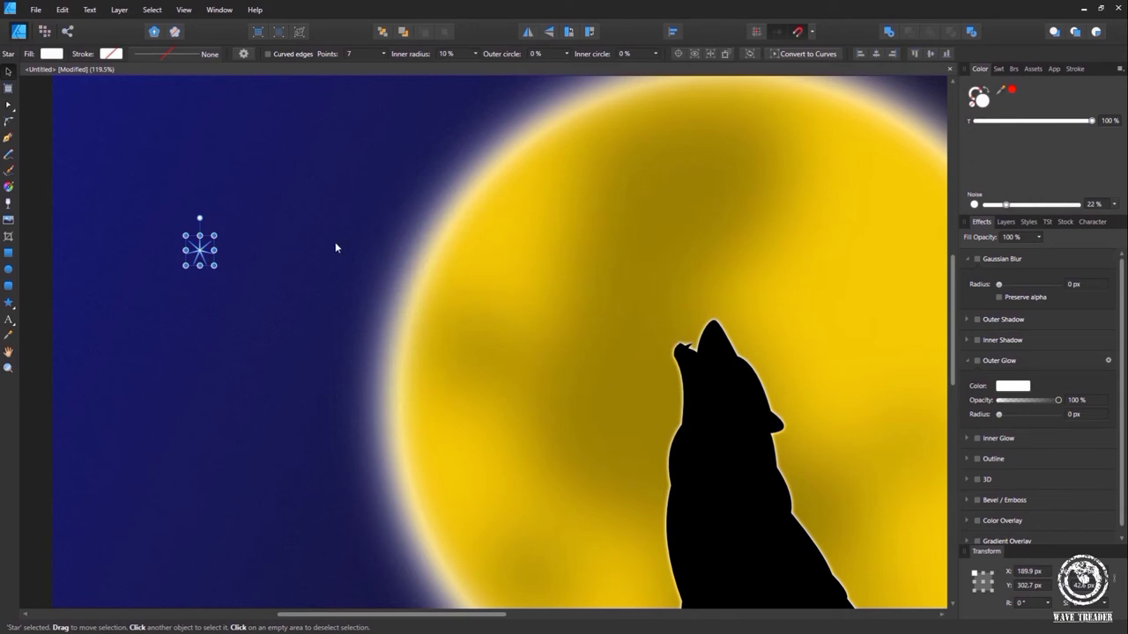
pyautogui.scroll(-4, 335, 248)
pyautogui.click(315, 333)
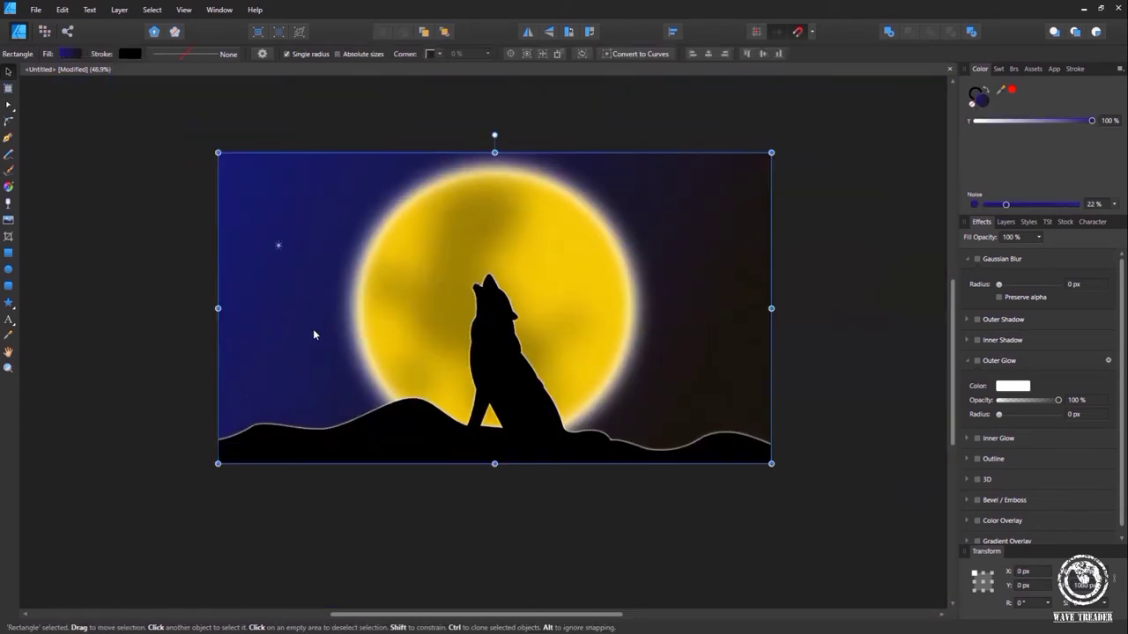
# Alt-drag a copy of the star to the right of the moon and shrink it
pyautogui.click(279, 251)
pyautogui.moveTo(280, 254); pyautogui.dragTo(695, 392)
pyautogui.scroll(5, 696, 389)
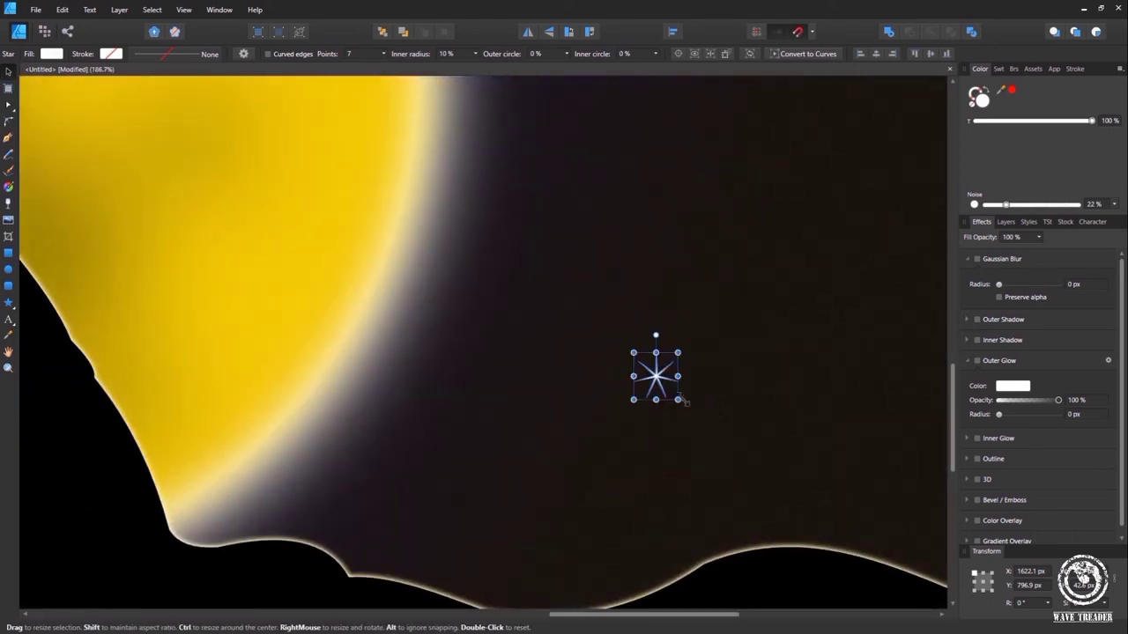
pyautogui.moveTo(678, 400); pyautogui.dragTo(773, 156)
pyautogui.scroll(3, 782, 291)
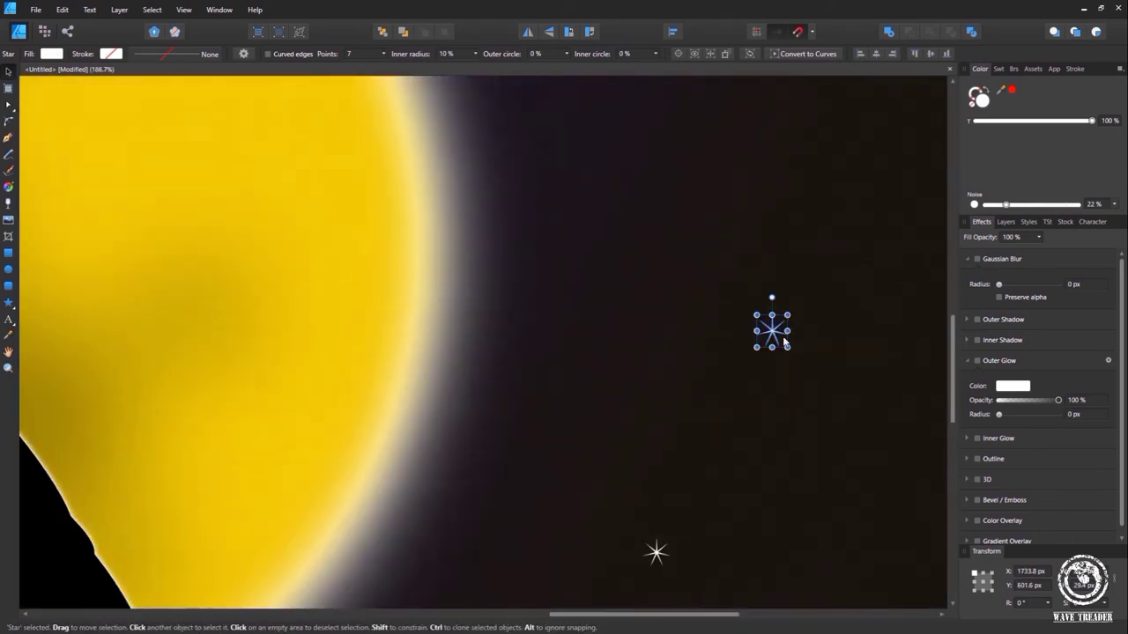
# Place another smaller star copy higher in the sky and zoom out to view everything
pyautogui.moveTo(789, 350); pyautogui.dragTo(641, 162)
pyautogui.scroll(3, 659, 265)
pyautogui.moveTo(647, 297); pyautogui.dragTo(637, 284)
pyautogui.hotkey('ctrl', '0')
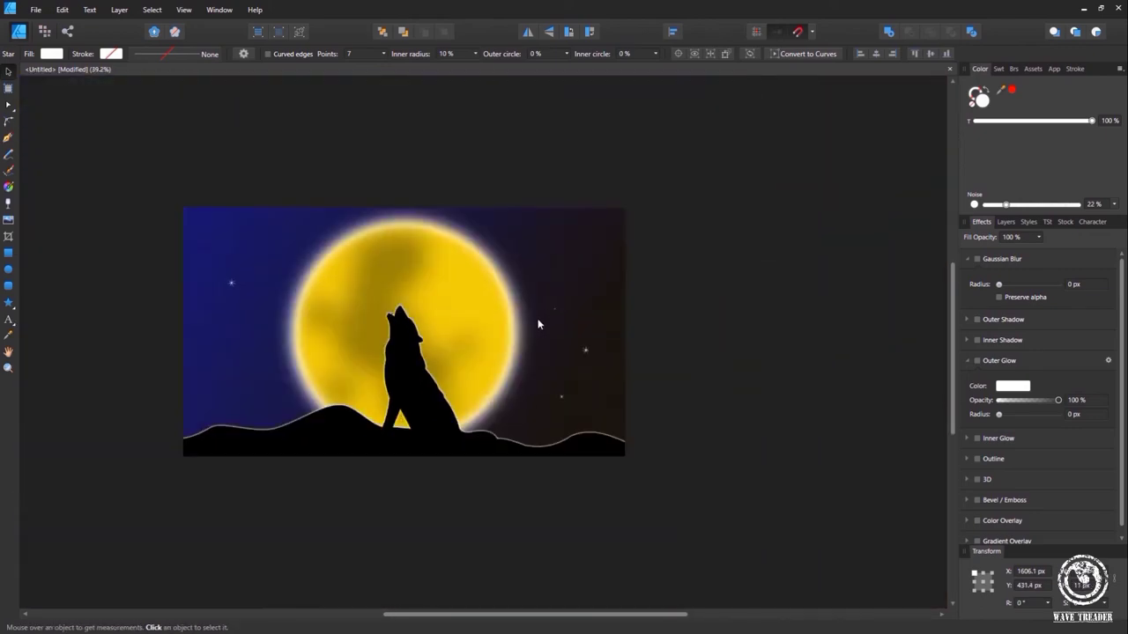
pyautogui.click(737, 388)
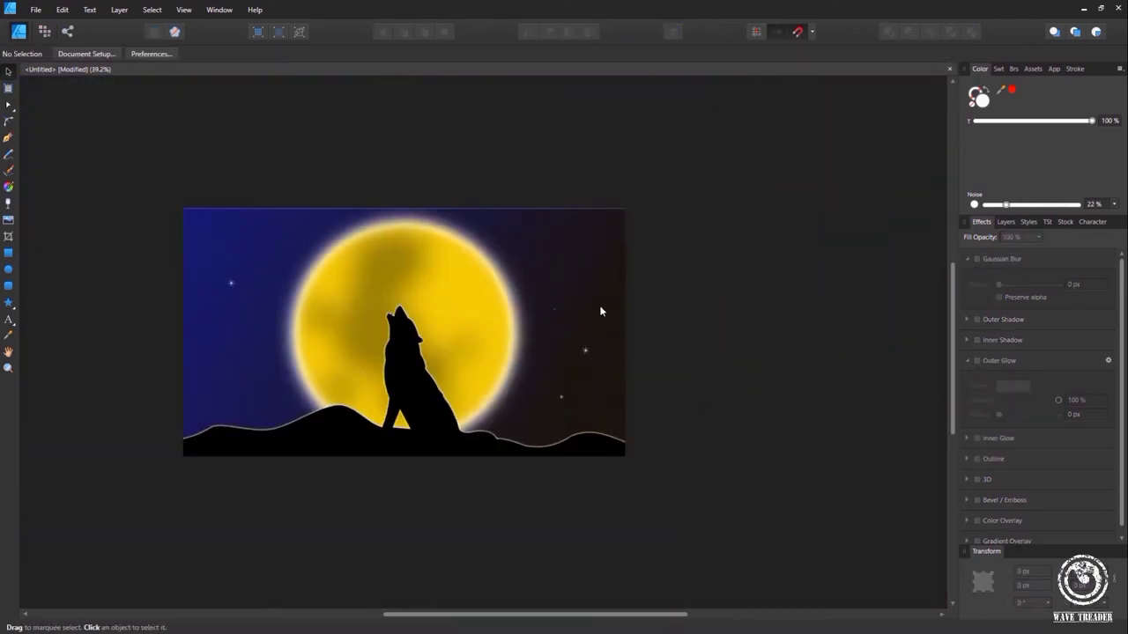
pyautogui.scroll(6, 599, 305)
pyautogui.click(409, 185)
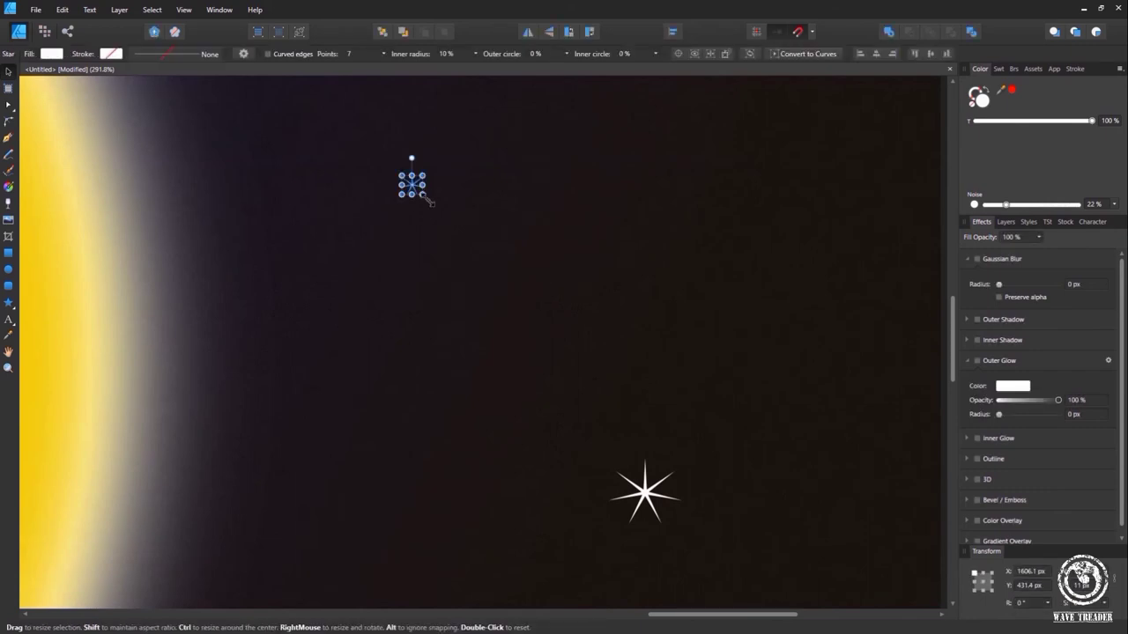
pyautogui.scroll(-8, 476, 251)
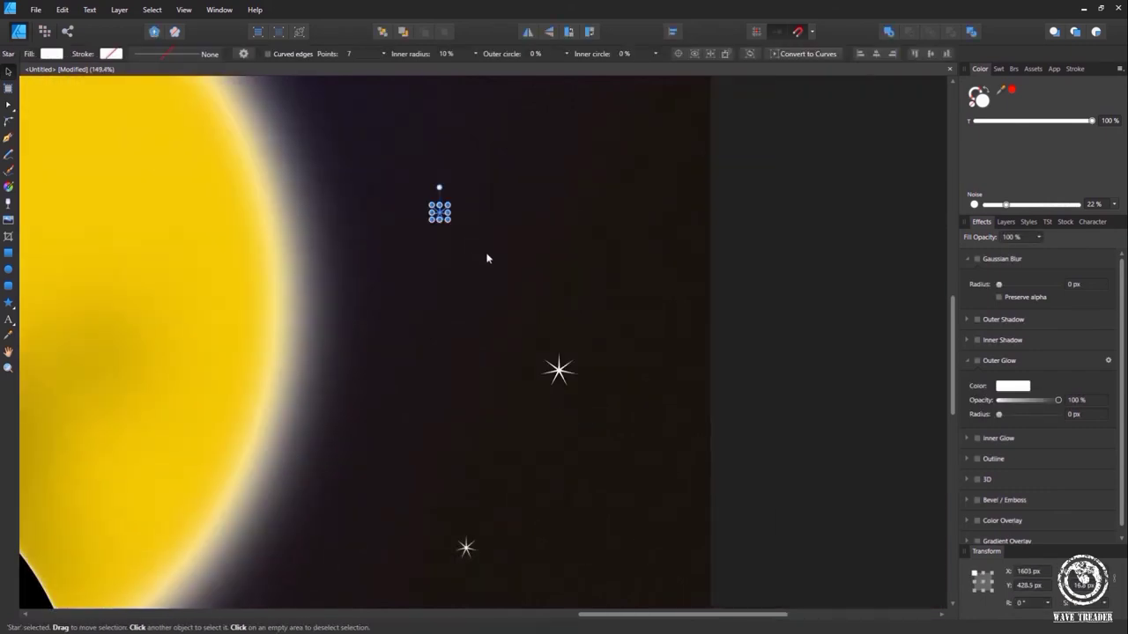
pyautogui.click(493, 255)
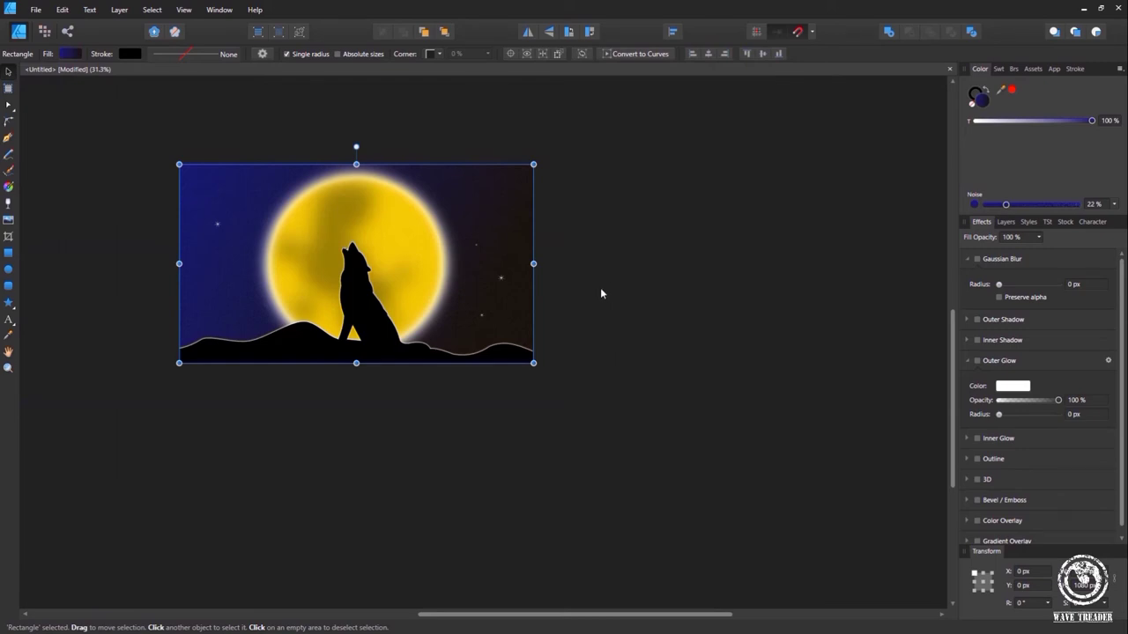
# Send the wolf-and-moon artwork from Designer to Affinity Photo with File > Edit in Photo
pyautogui.scroll(2, 199, 353)
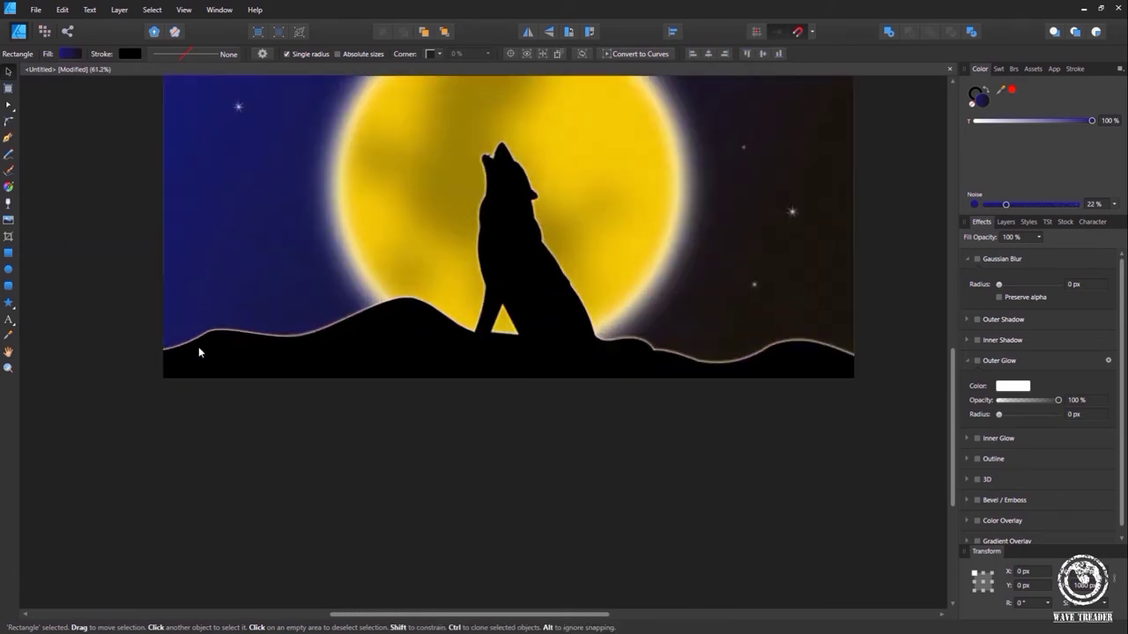
pyautogui.scroll(-3, 229, 259)
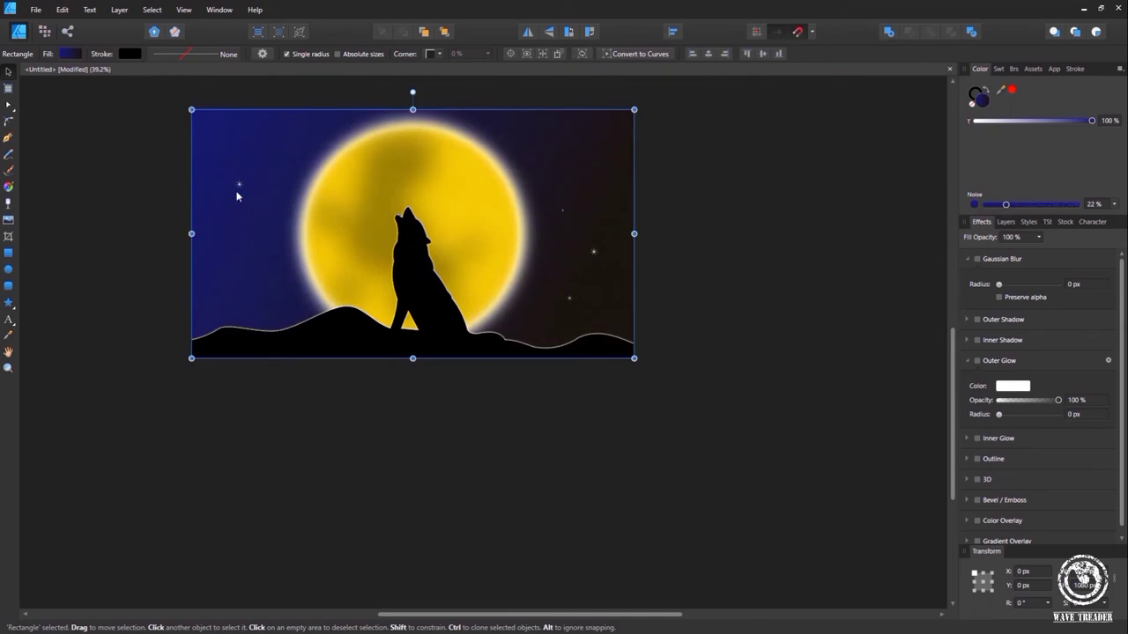
pyautogui.scroll(2, 252, 303)
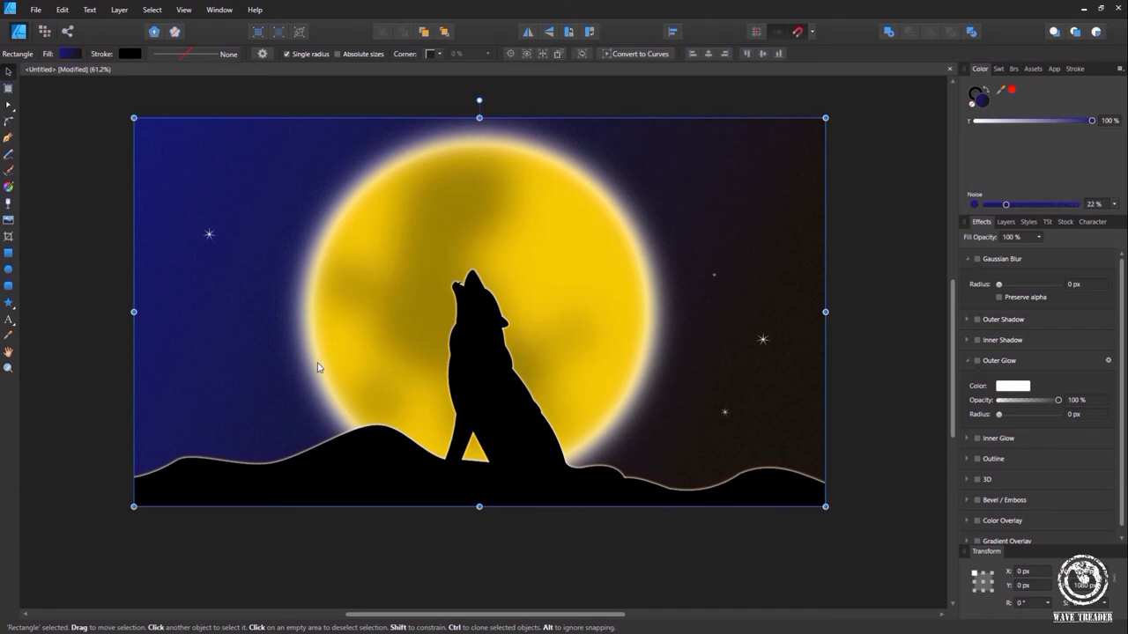
pyautogui.scroll(1, 319, 367)
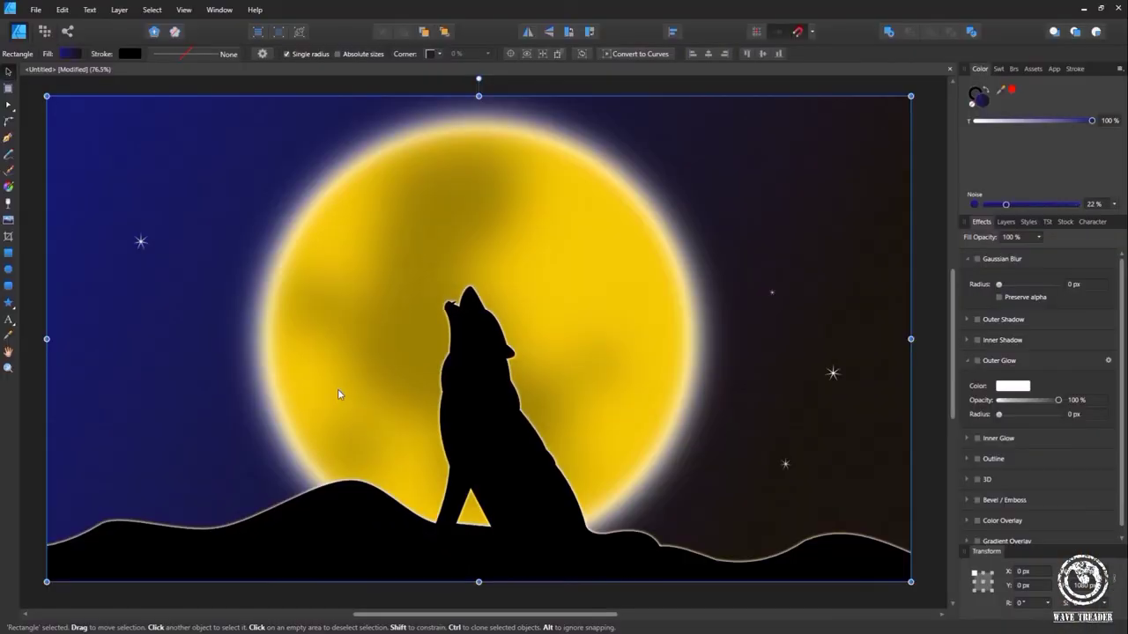
pyautogui.click(35, 10)
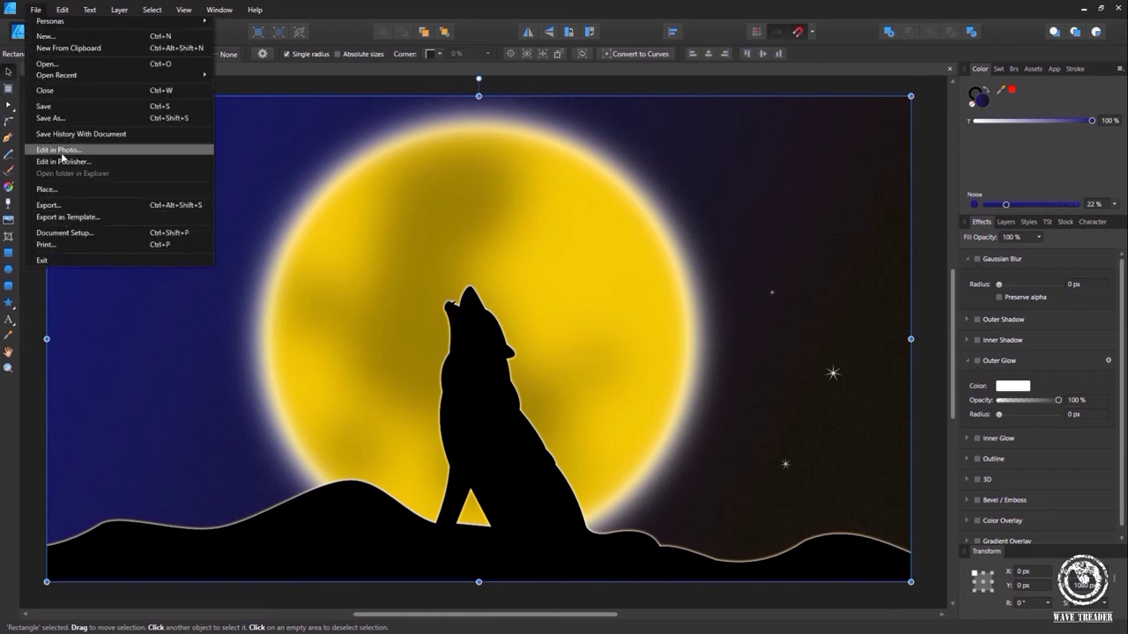
pyautogui.click(59, 152)
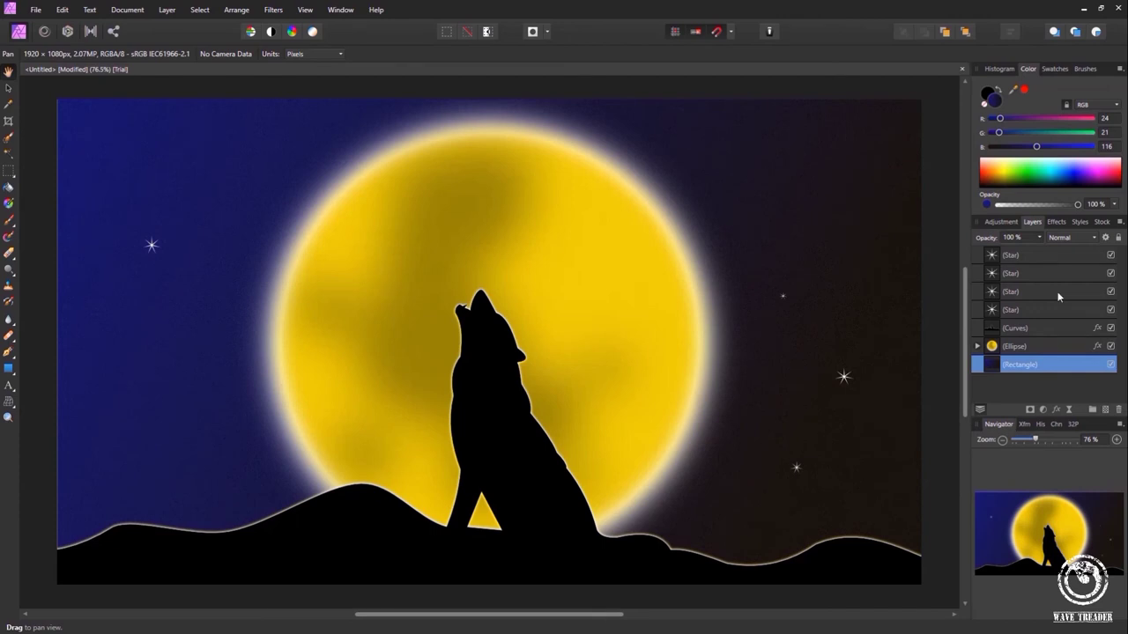
# Group the four Star layers into a single group
pyautogui.click(1040, 257)
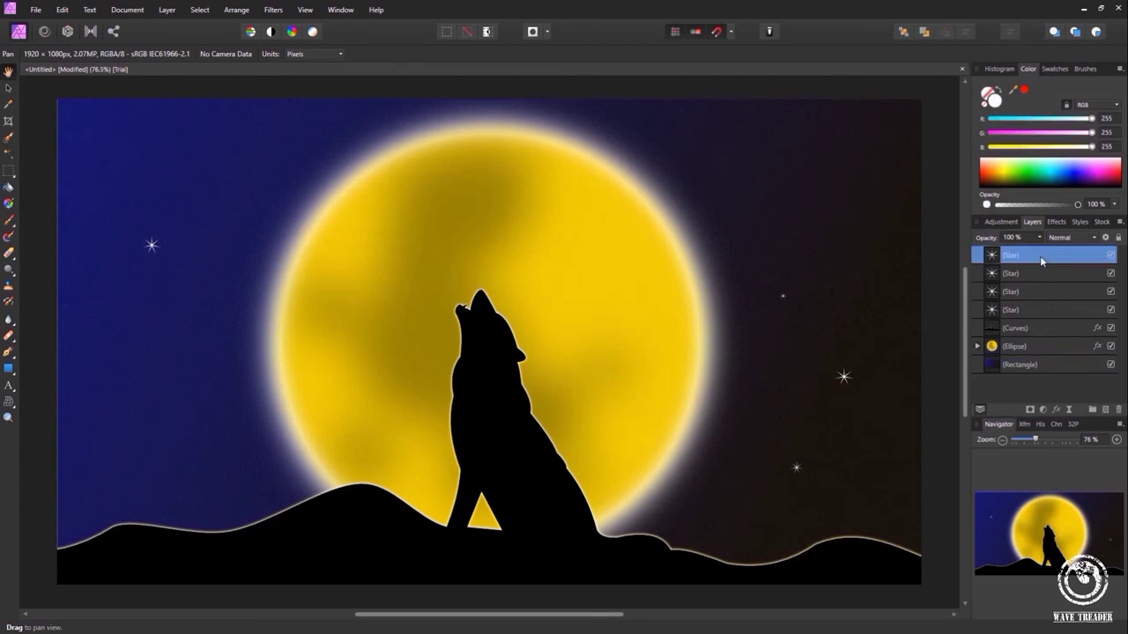
pyautogui.keyDown('shift'); pyautogui.click(1042, 304); pyautogui.keyUp('shift')
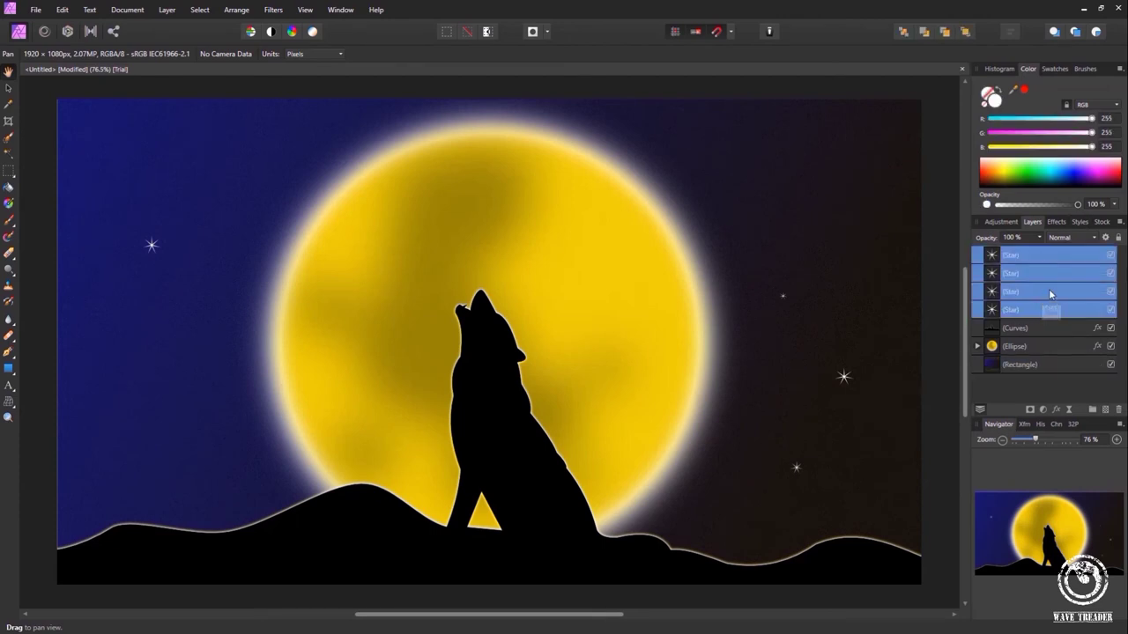
pyautogui.rightClick(1049, 291)
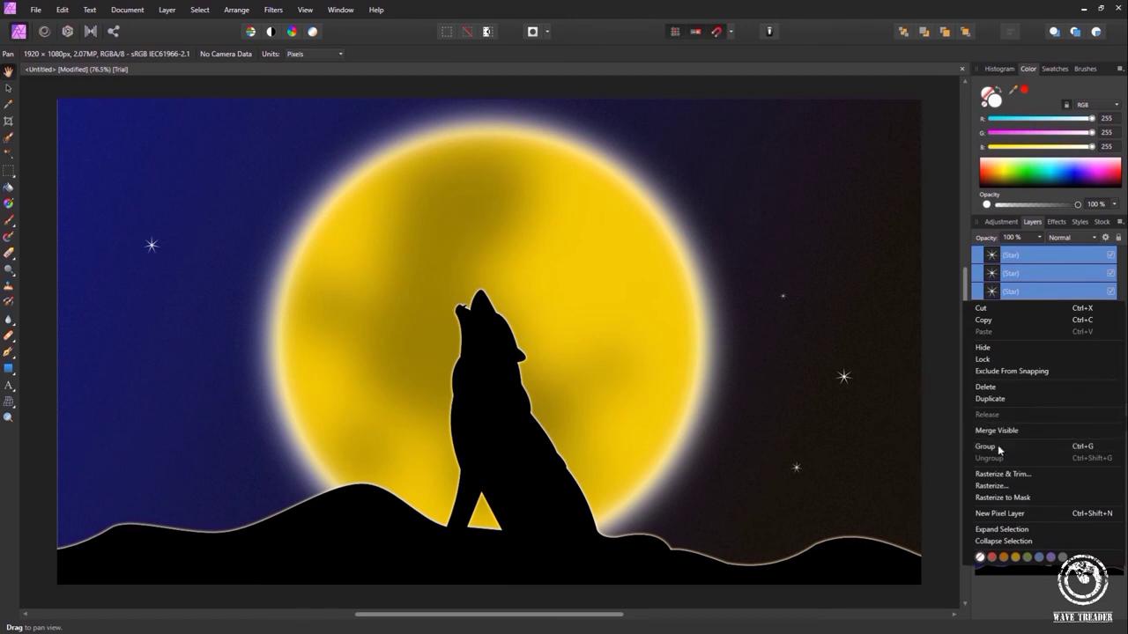
pyautogui.click(1001, 446)
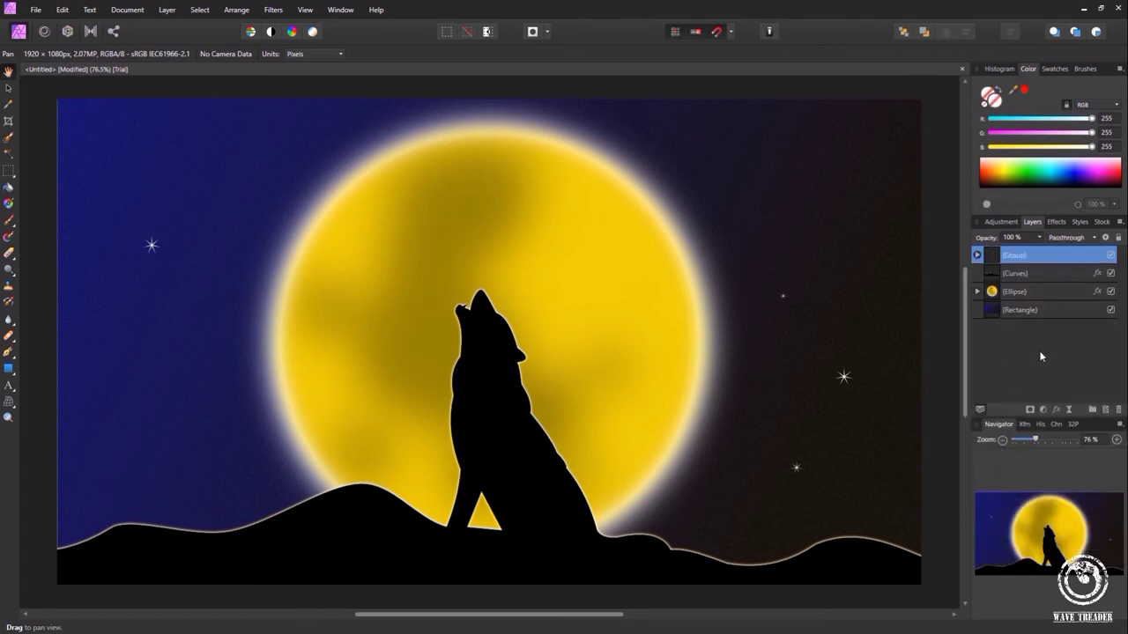
# Add a live Lighting filter from the Layers panel's Live Filters menu
pyautogui.click(1068, 409)
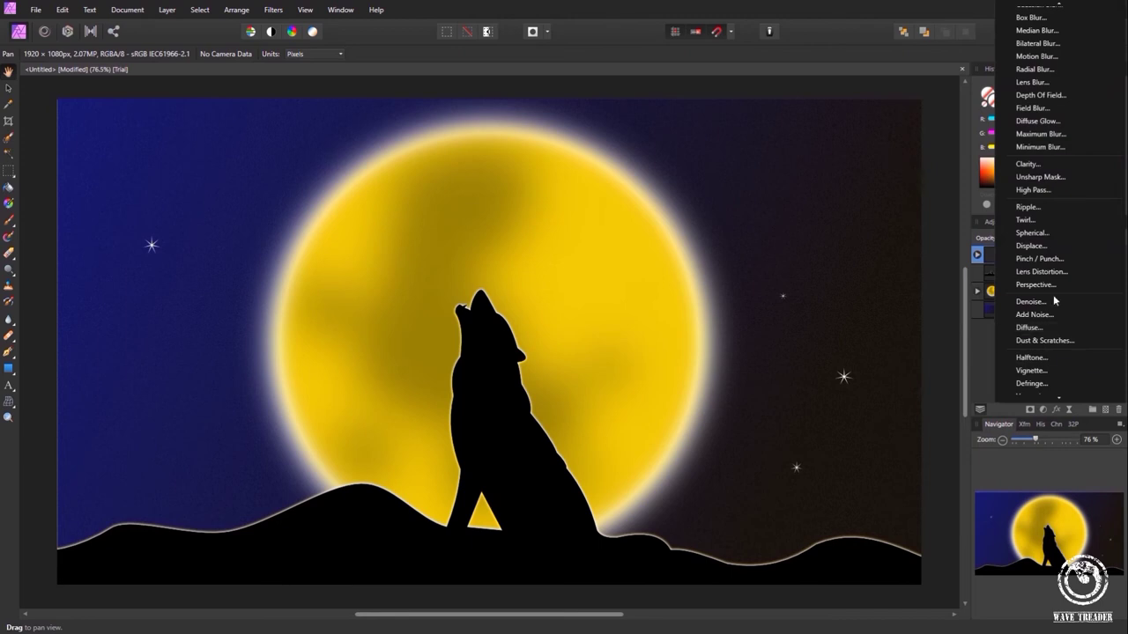
pyautogui.scroll(-2, 1053, 304)
pyautogui.click(1040, 383)
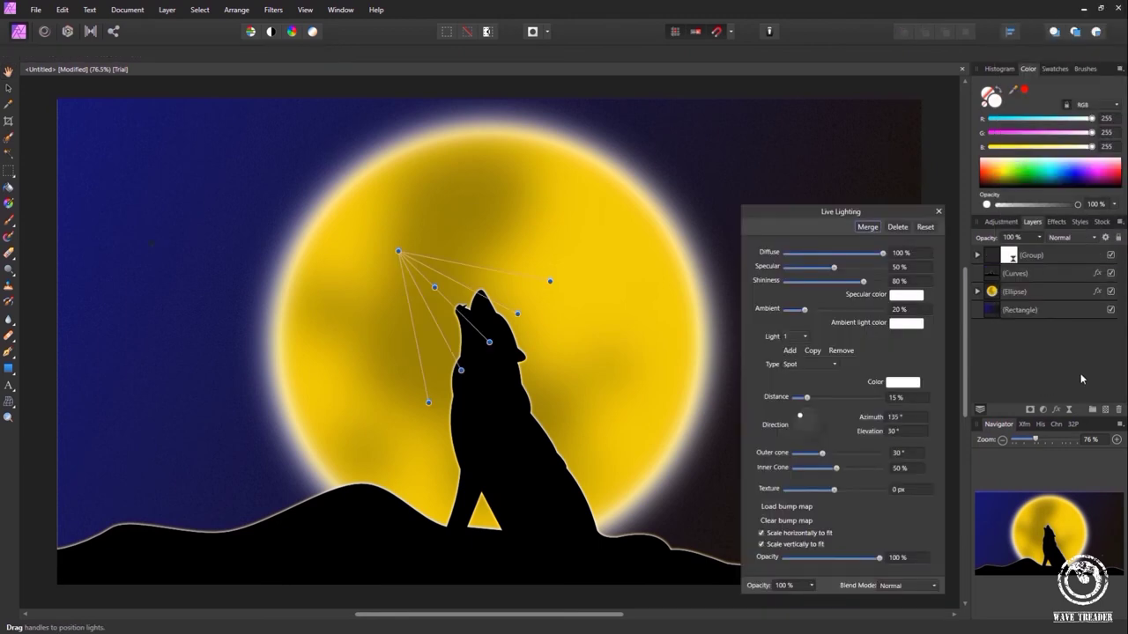
# Place the spot light above the canvas aimed at the moon, inner cone widened to 59%
pyautogui.click(977, 254)
pyautogui.moveTo(1038, 274); pyautogui.dragTo(1038, 255)
pyautogui.moveTo(880, 212); pyautogui.dragTo(1035, 159)
pyautogui.scroll(-3, 789, 341)
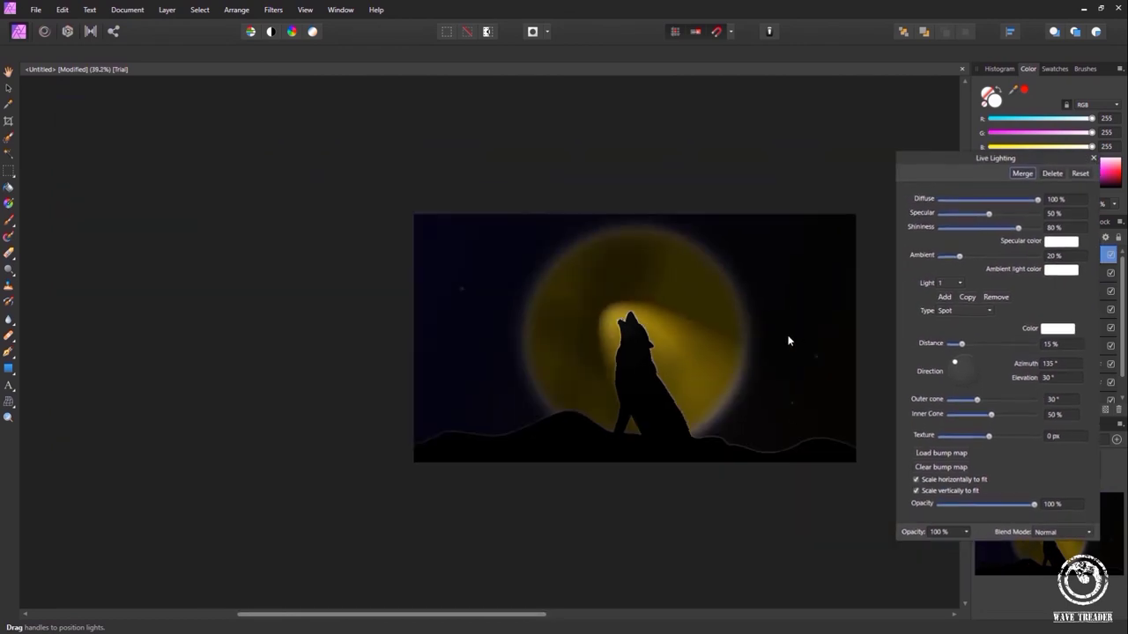
pyautogui.moveTo(596, 297); pyautogui.dragTo(530, 5)
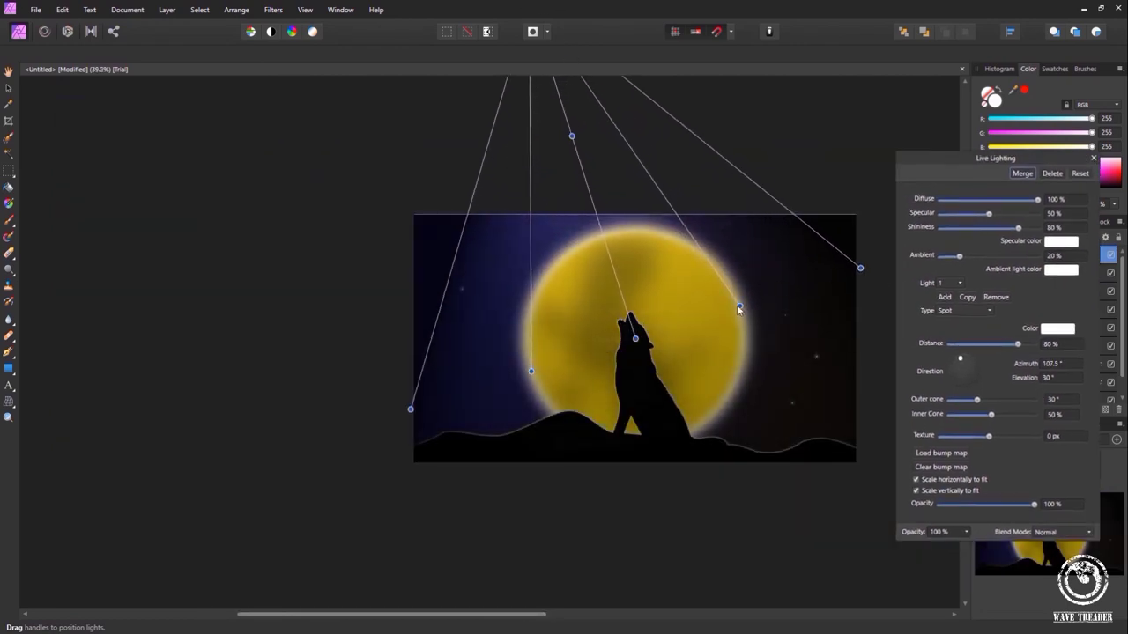
pyautogui.moveTo(737, 305); pyautogui.dragTo(772, 319)
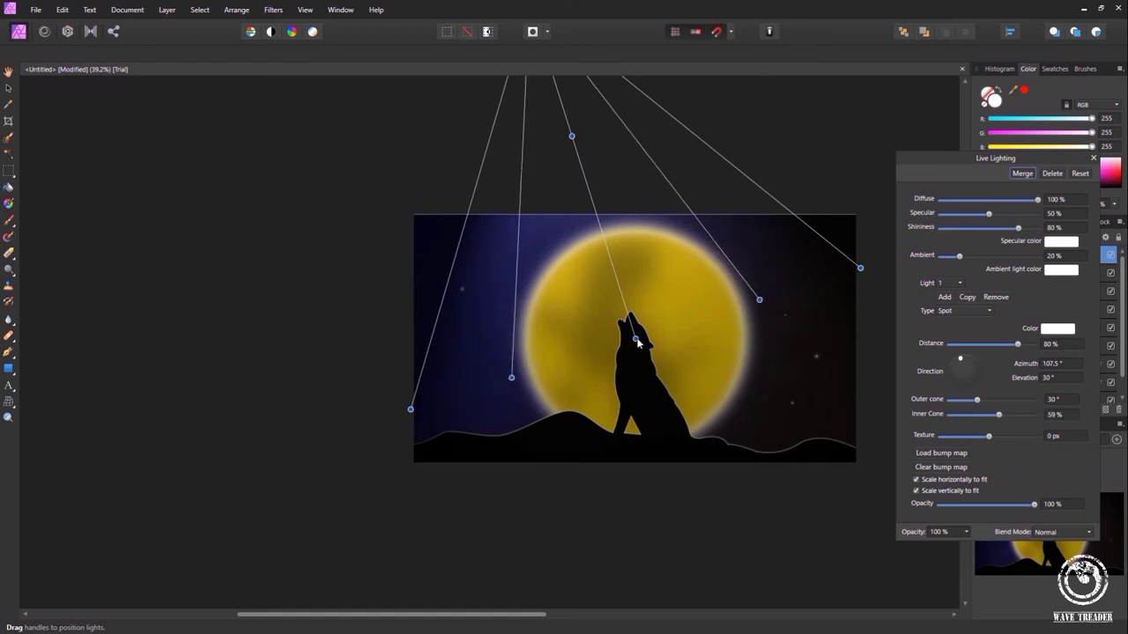
pyautogui.moveTo(635, 340); pyautogui.dragTo(580, 182)
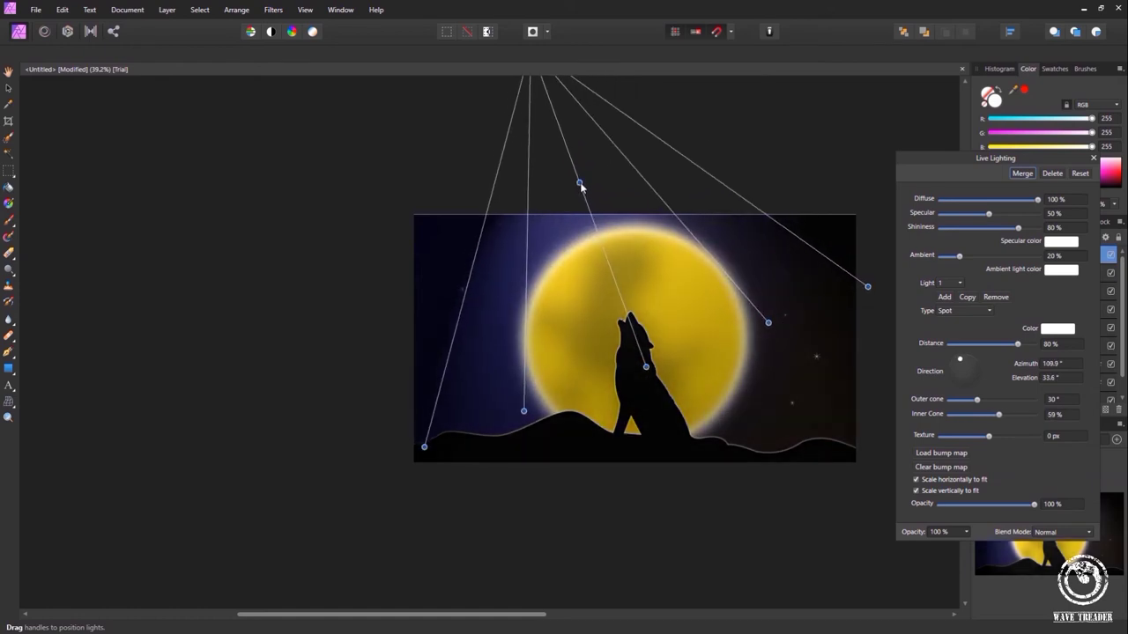
# Give the lighting a 0.6 px embossed texture and close the Live Lighting panel
pyautogui.click(943, 453)
pyautogui.press('Escape')
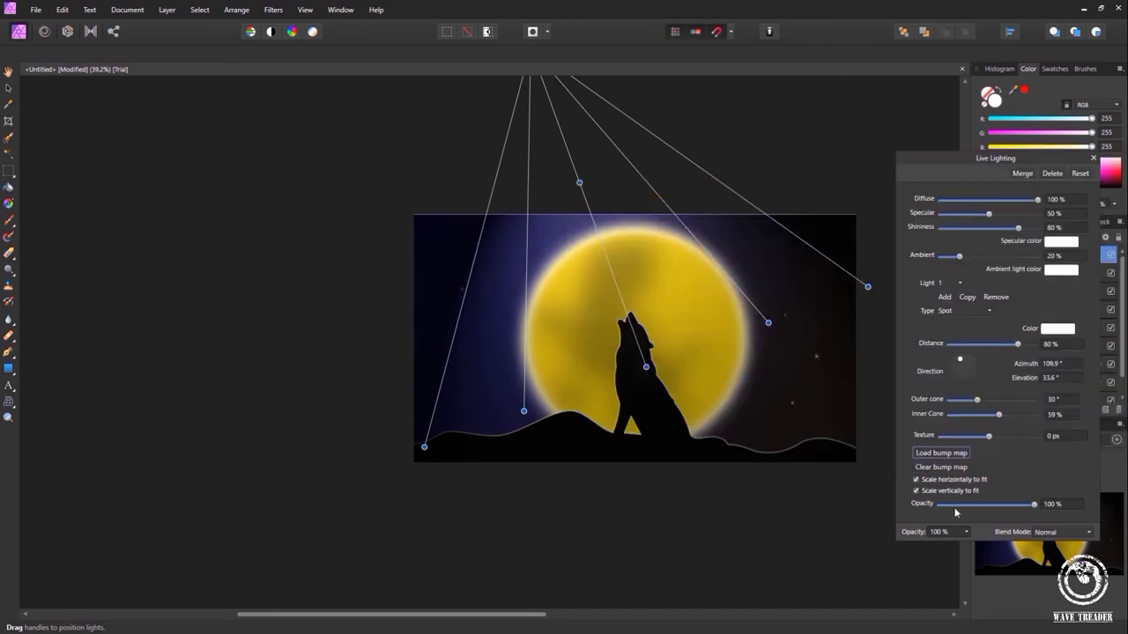
pyautogui.moveTo(989, 436); pyautogui.dragTo(989, 442)
pyautogui.click(1046, 436)
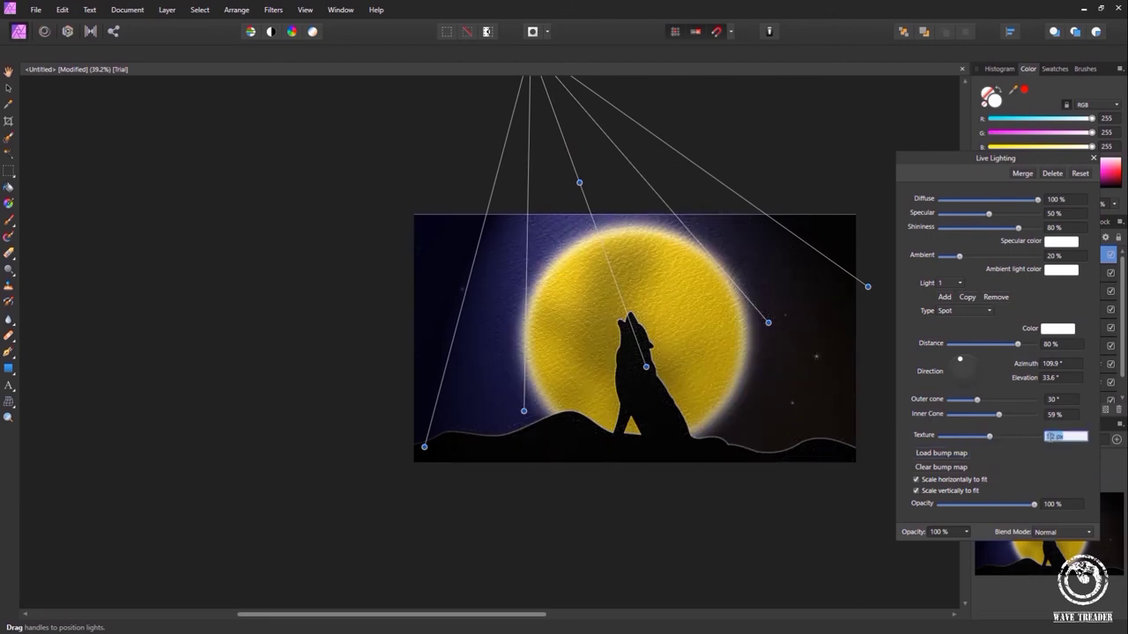
pyautogui.write('0.6')
pyautogui.press('Return')
pyautogui.scroll(5, 546, 403)
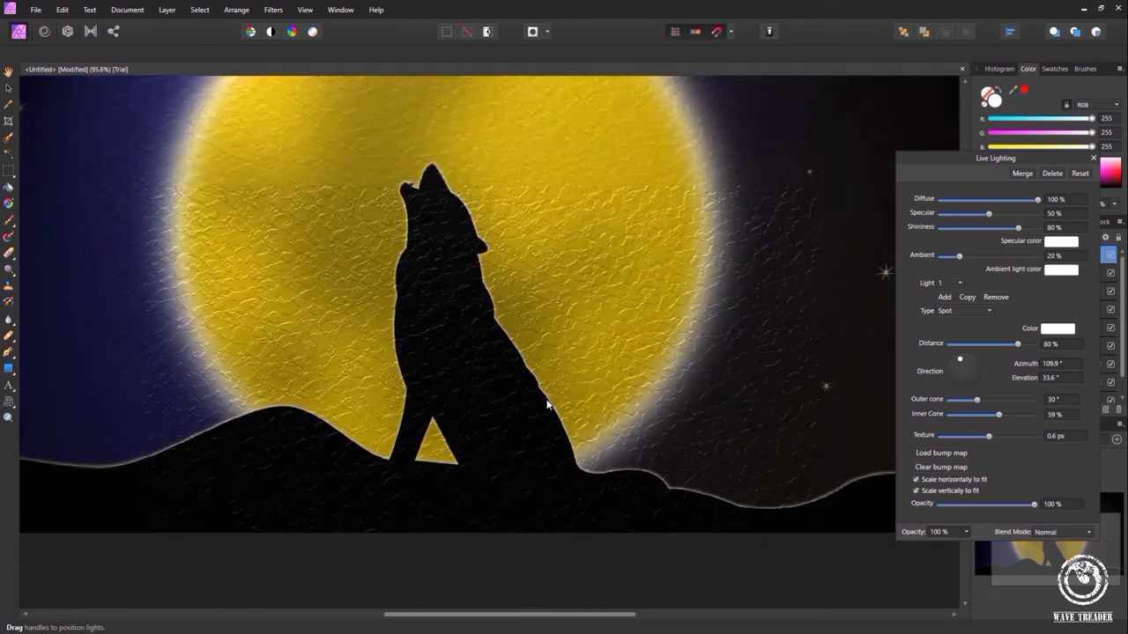
pyautogui.scroll(-3, 546, 403)
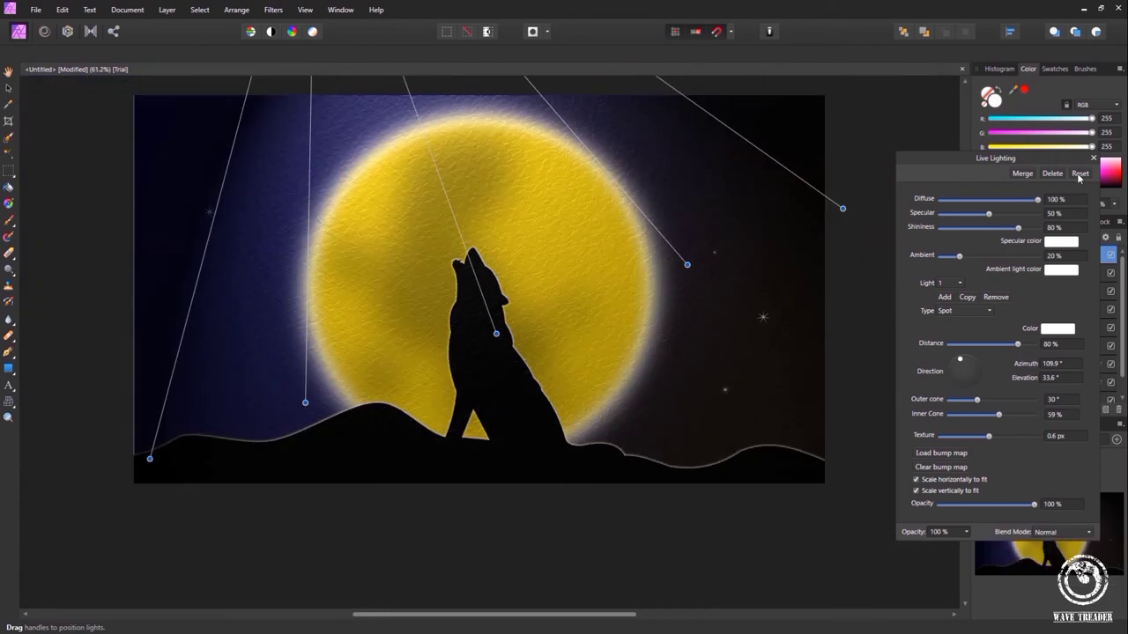
pyautogui.press('h')
pyautogui.moveTo(690, 371); pyautogui.dragTo(696, 409)
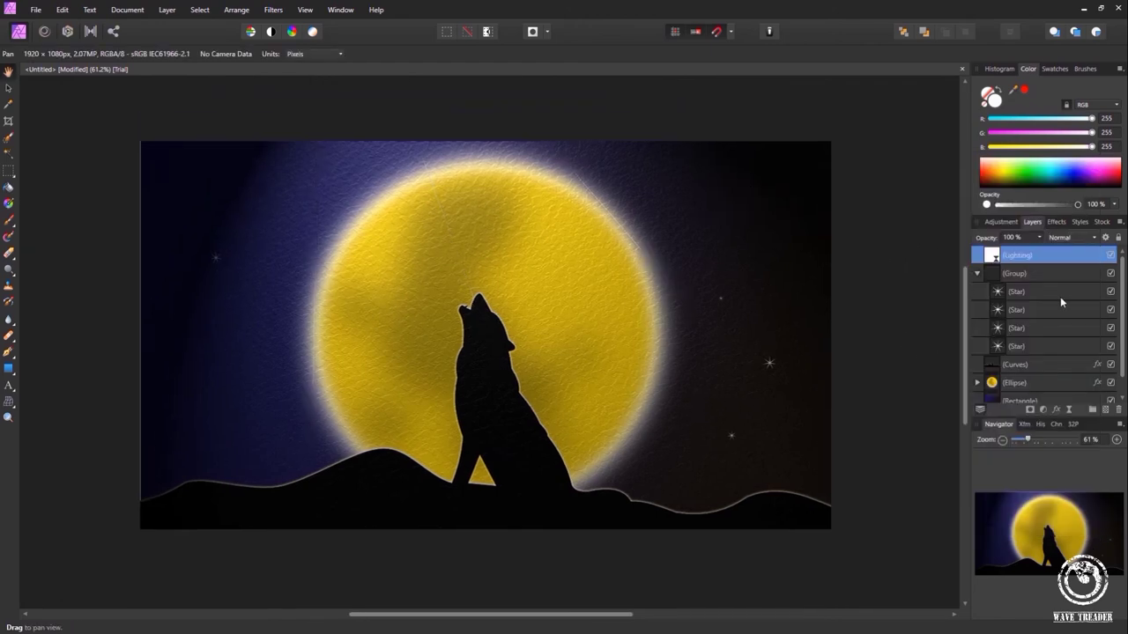
# Add a Depth of Field live blur, stretch its ellipses wide, and set radius 8.2 px
pyautogui.click(1068, 410)
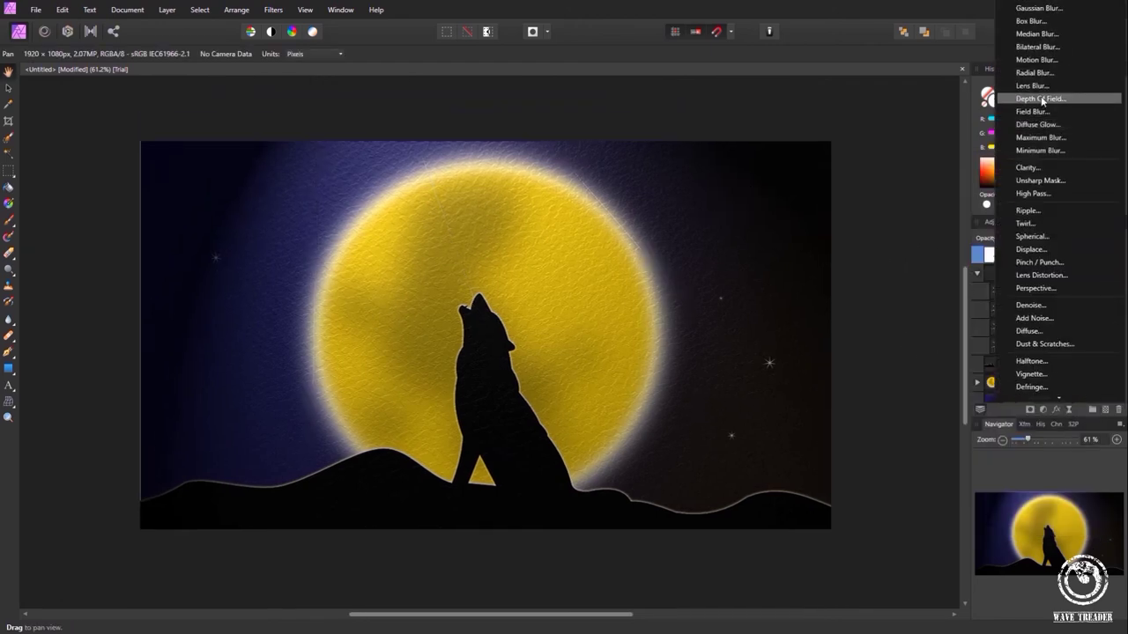
pyautogui.click(1031, 100)
pyautogui.moveTo(681, 335); pyautogui.dragTo(784, 337)
pyautogui.moveTo(640, 337); pyautogui.dragTo(700, 337)
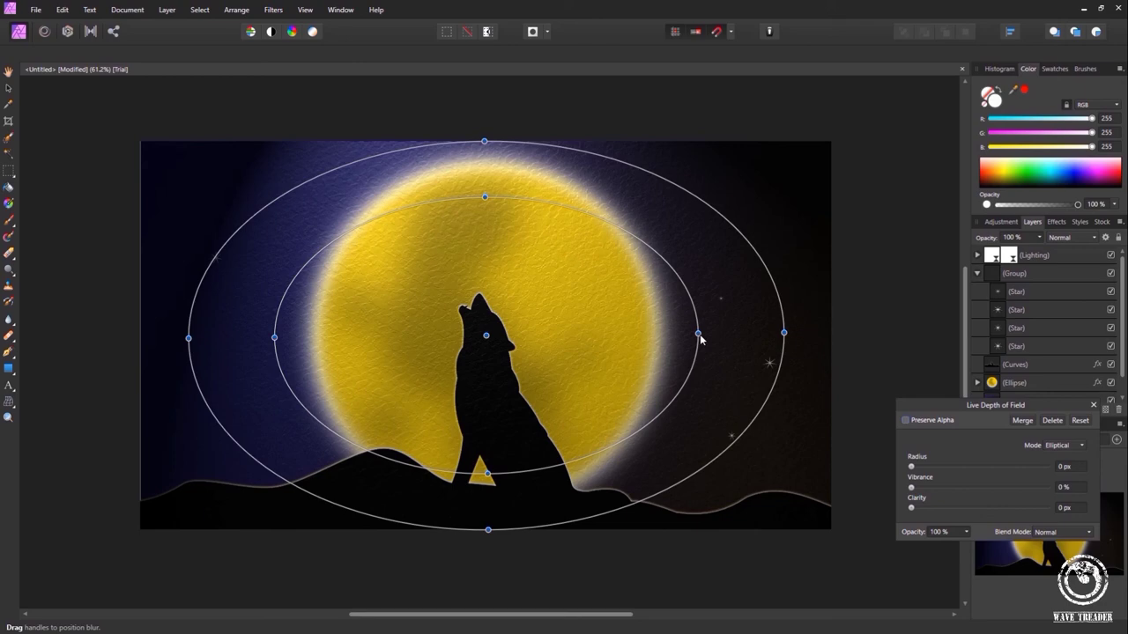
pyautogui.moveTo(911, 466); pyautogui.dragTo(964, 469)
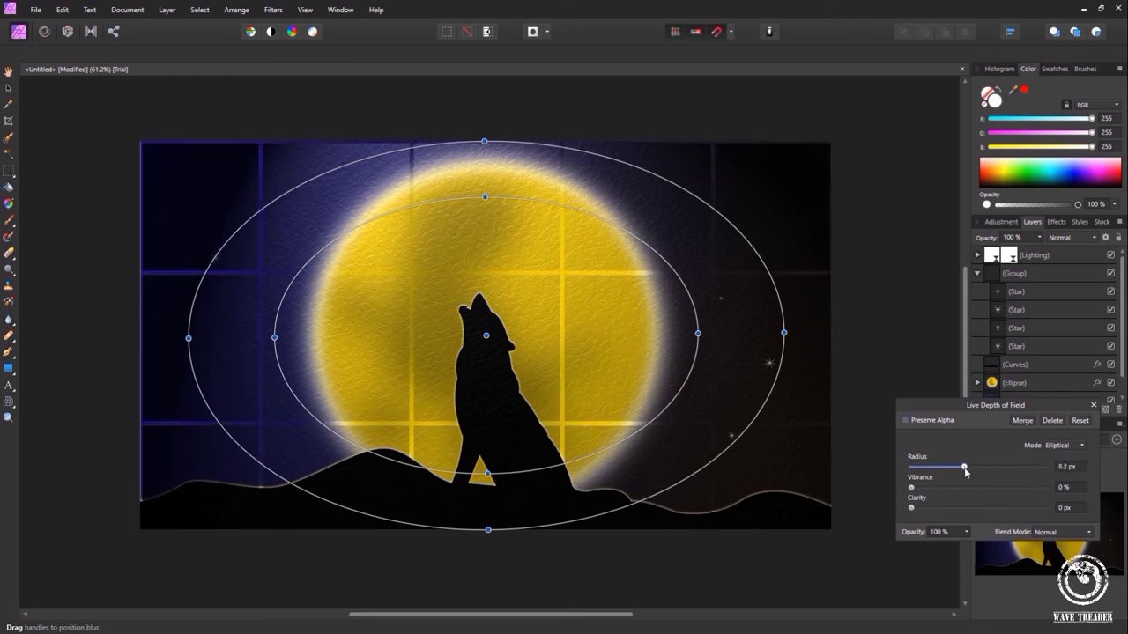
# Raise blur vibrance to 56%, clarity to 21.7 px and radius to 27.1 px
pyautogui.click(977, 255)
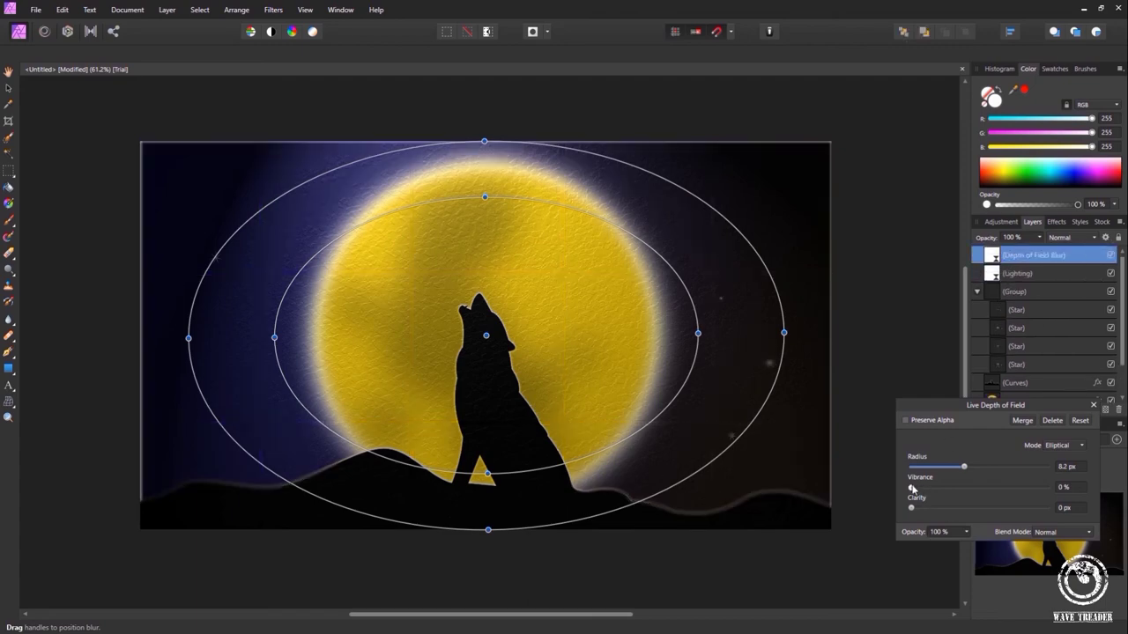
pyautogui.moveTo(911, 488); pyautogui.dragTo(987, 489)
pyautogui.moveTo(911, 509); pyautogui.dragTo(972, 520)
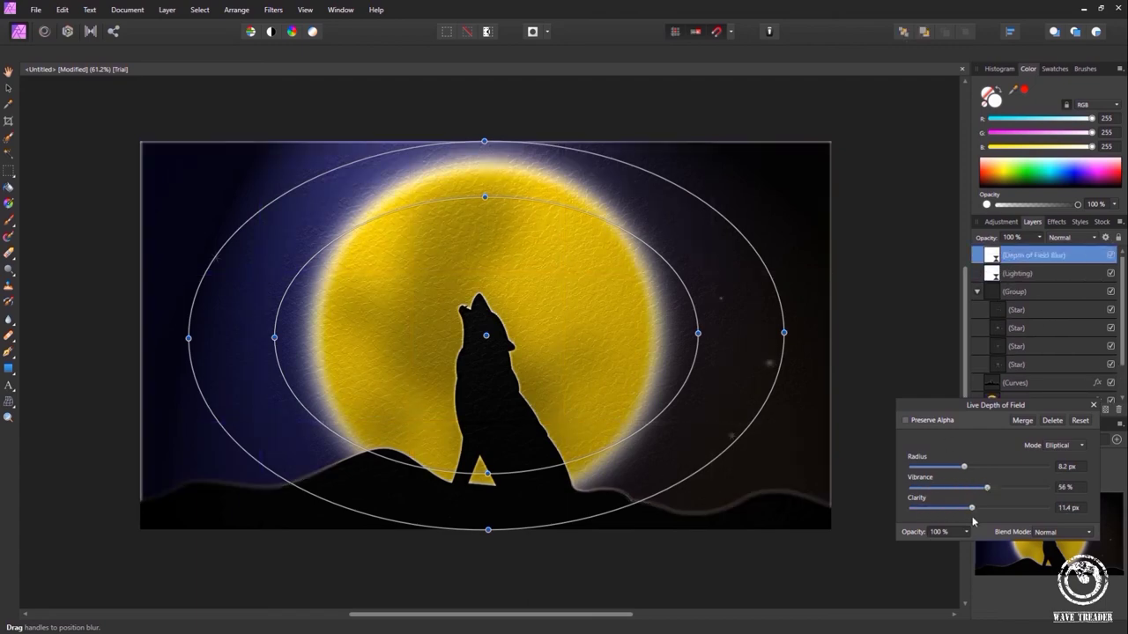
pyautogui.moveTo(963, 468); pyautogui.dragTo(995, 480)
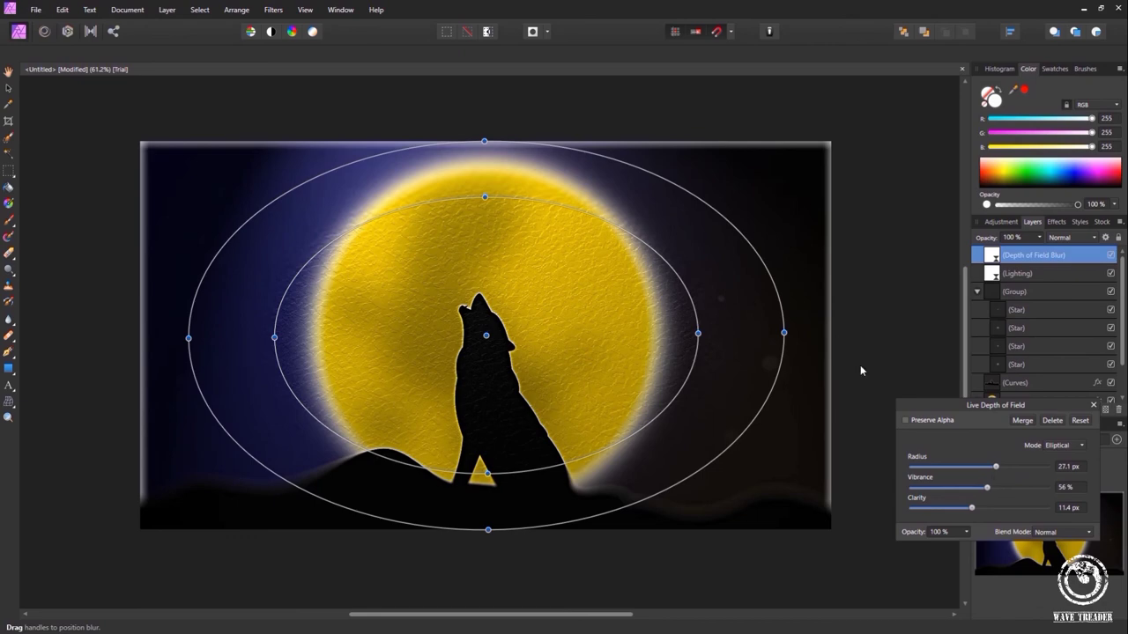
# Reshape the focus ellipses, raise vibrance to 88%, and blend the blur in Hard Light
pyautogui.moveTo(483, 200); pyautogui.dragTo(485, 172)
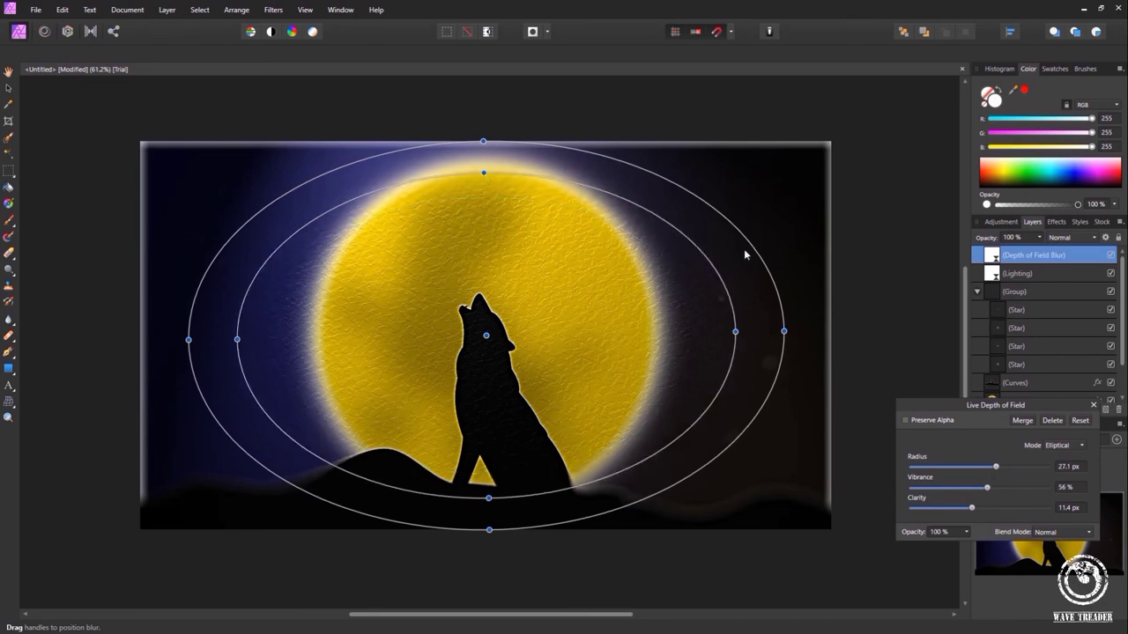
pyautogui.moveTo(188, 342); pyautogui.dragTo(221, 341)
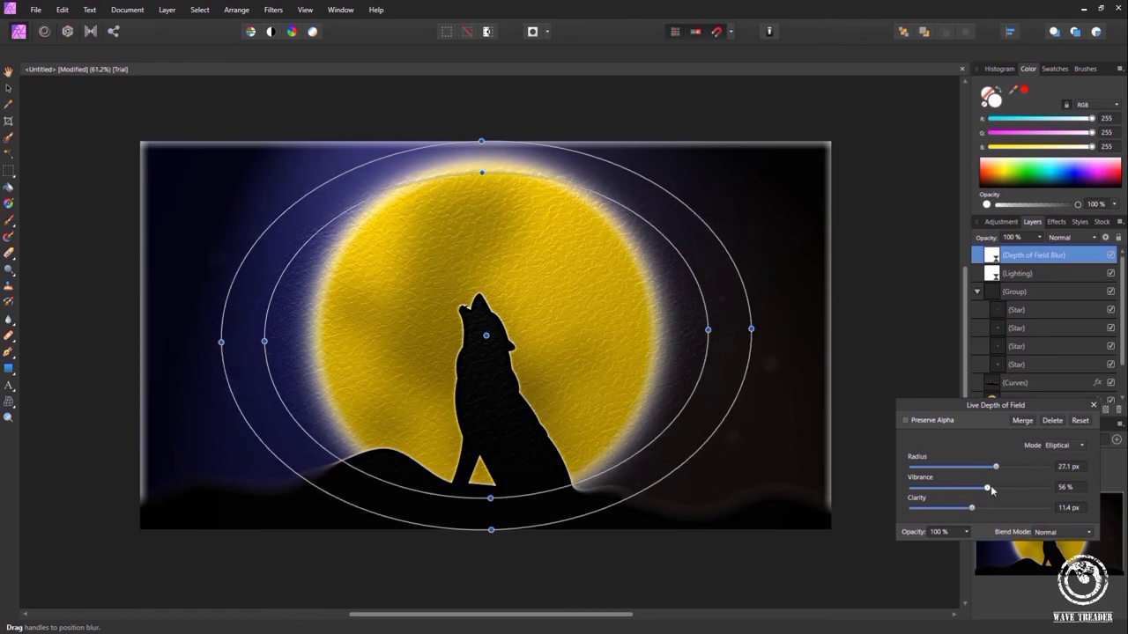
pyautogui.moveTo(987, 489); pyautogui.dragTo(988, 511)
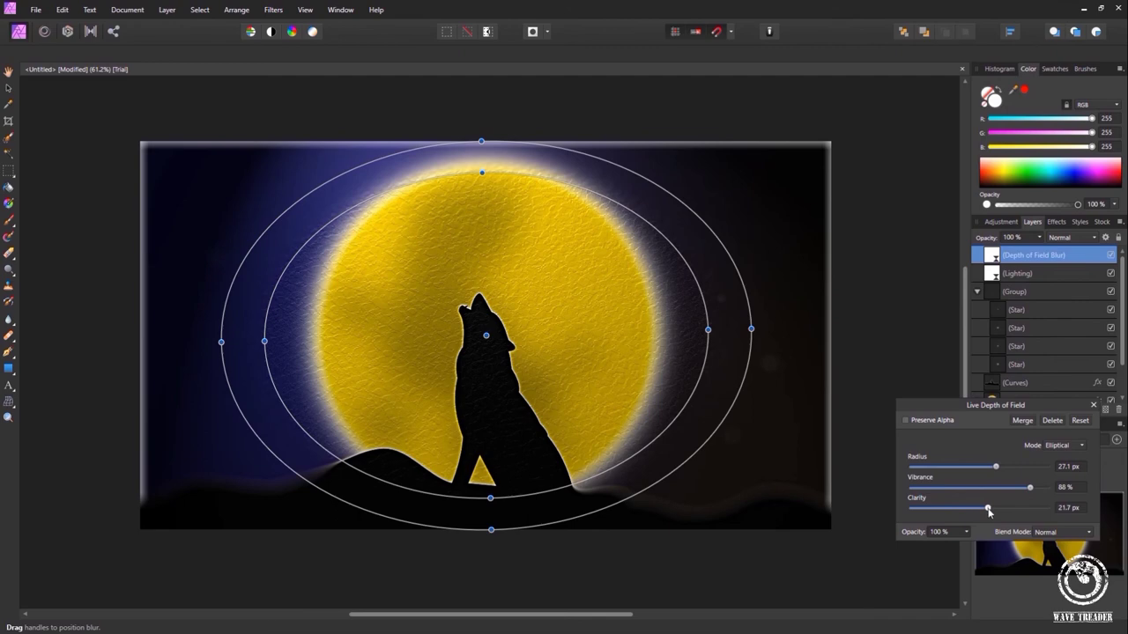
pyautogui.click(1056, 535)
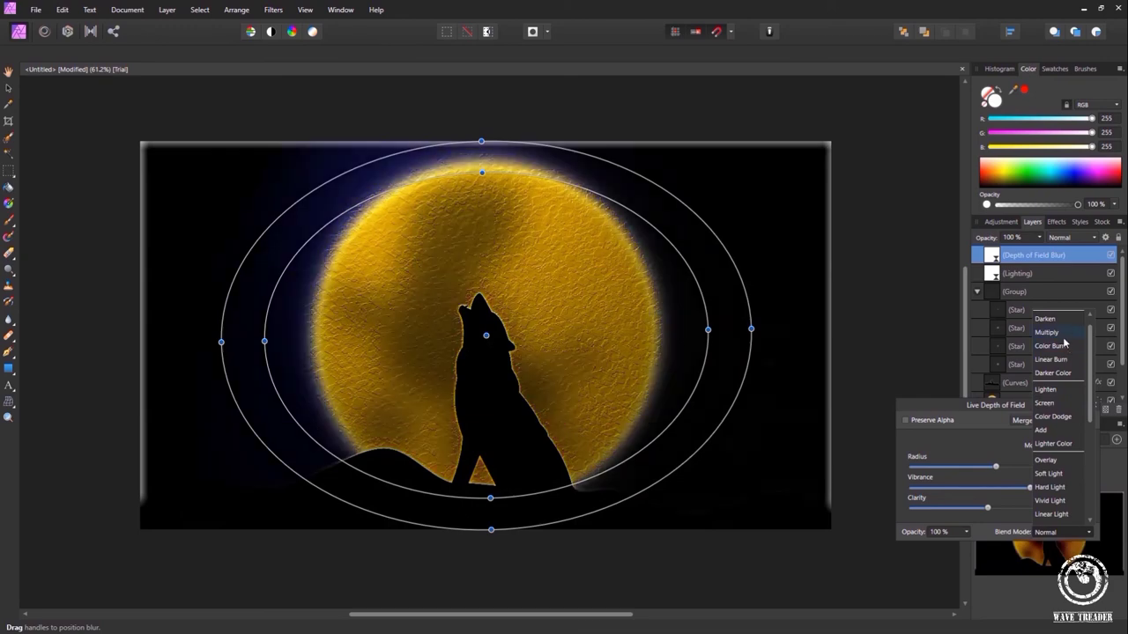
pyautogui.click(1049, 486)
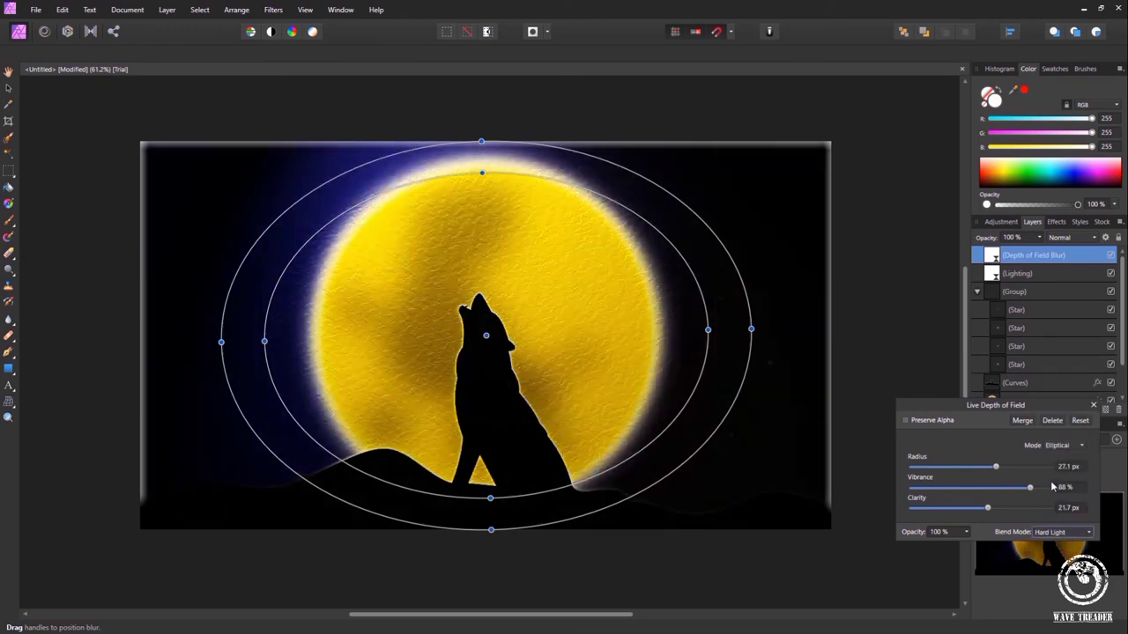
# Reduce the depth-of-field blur to 1.7 px radius, 50% vibrance, 4.8 px clarity, Preserve Alpha on
pyautogui.click(1093, 405)
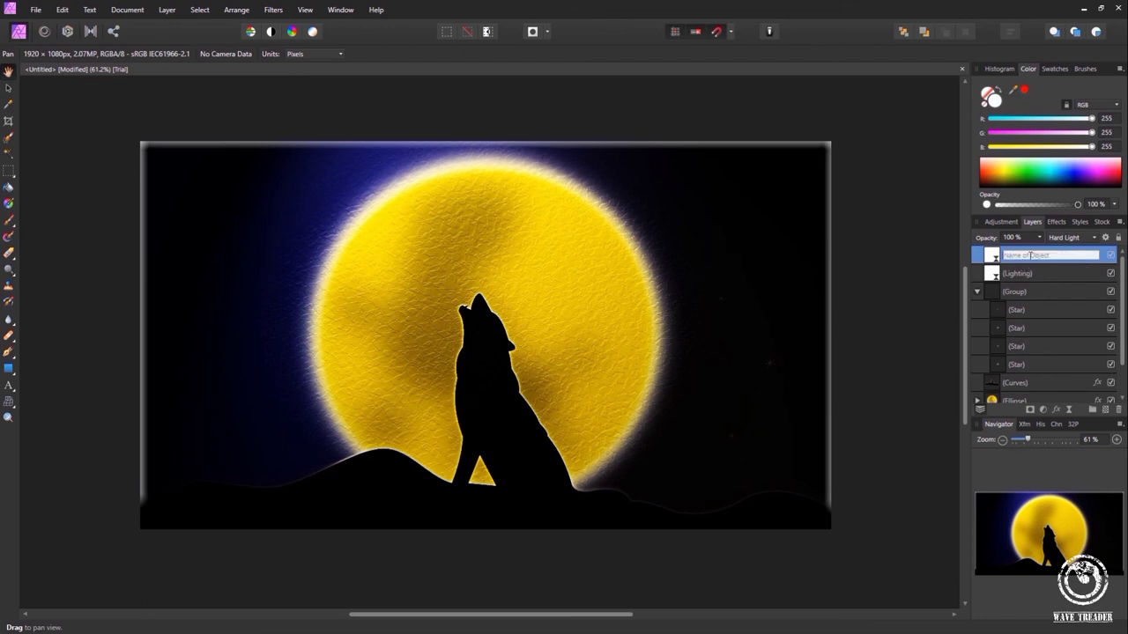
pyautogui.doubleClick(993, 254)
pyautogui.moveTo(997, 468); pyautogui.dragTo(955, 475)
pyautogui.moveTo(1029, 487); pyautogui.dragTo(954, 509)
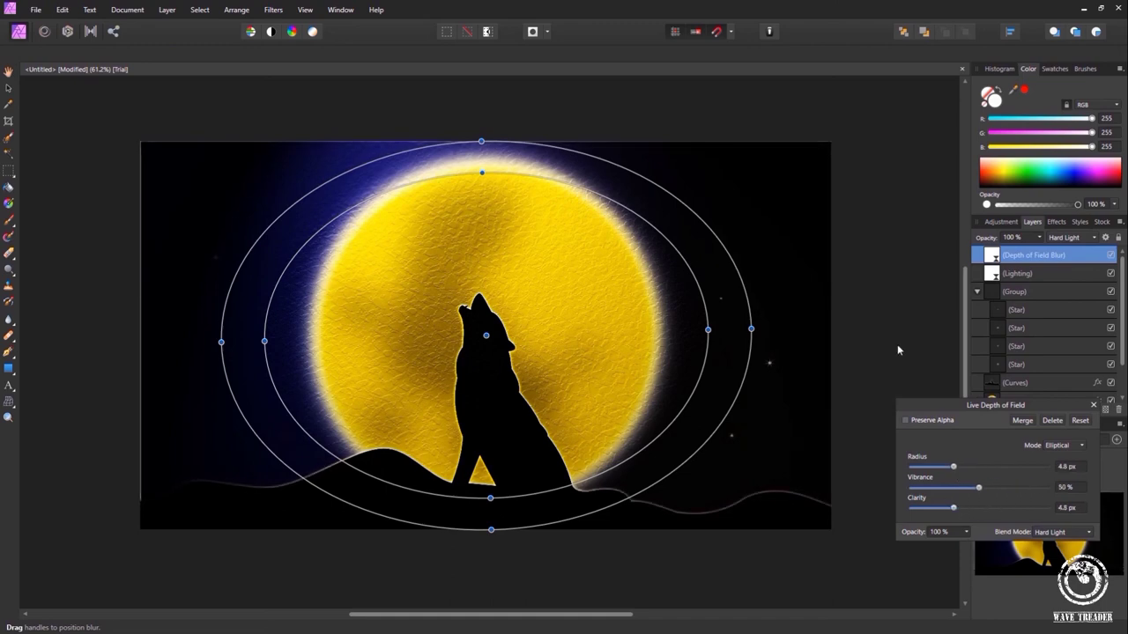
pyautogui.click(905, 421)
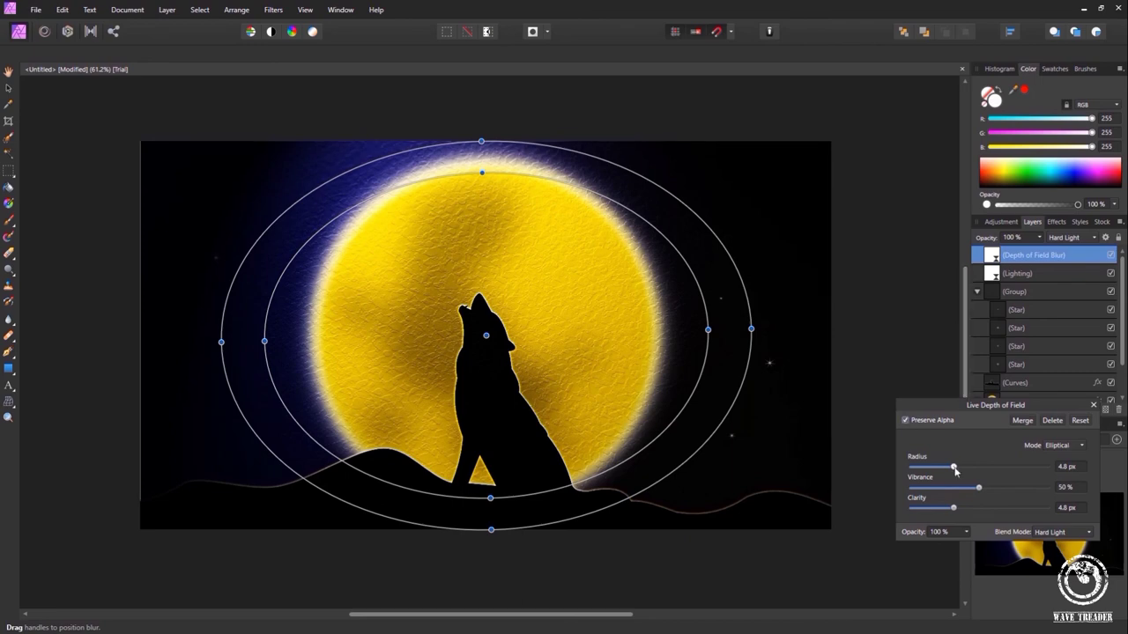
pyautogui.moveTo(954, 468); pyautogui.dragTo(944, 467)
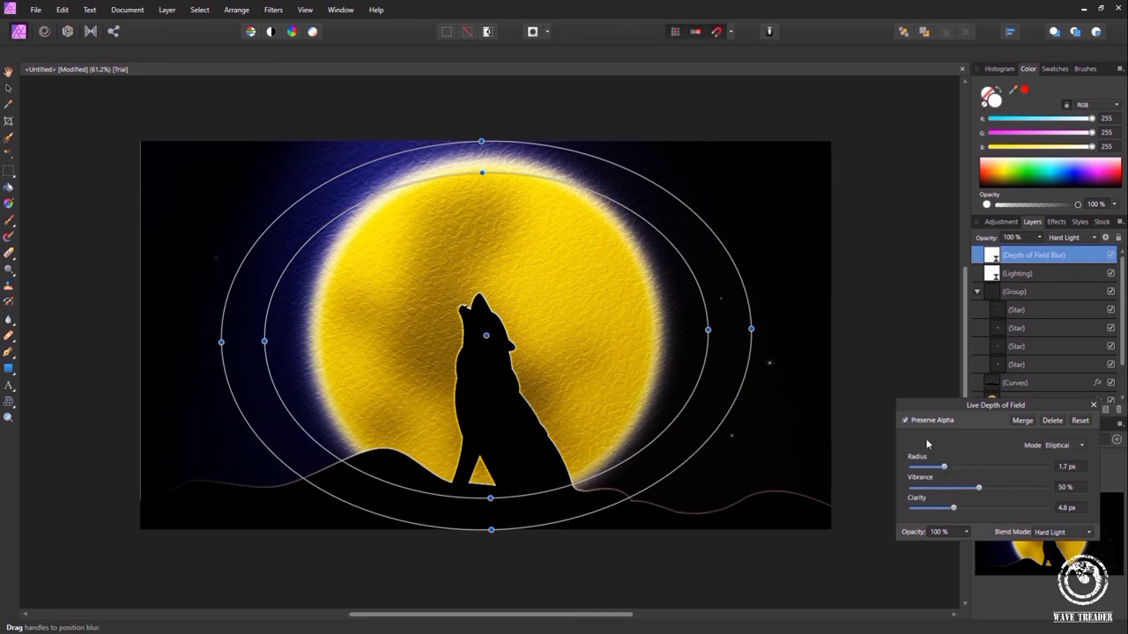
pyautogui.click(1094, 405)
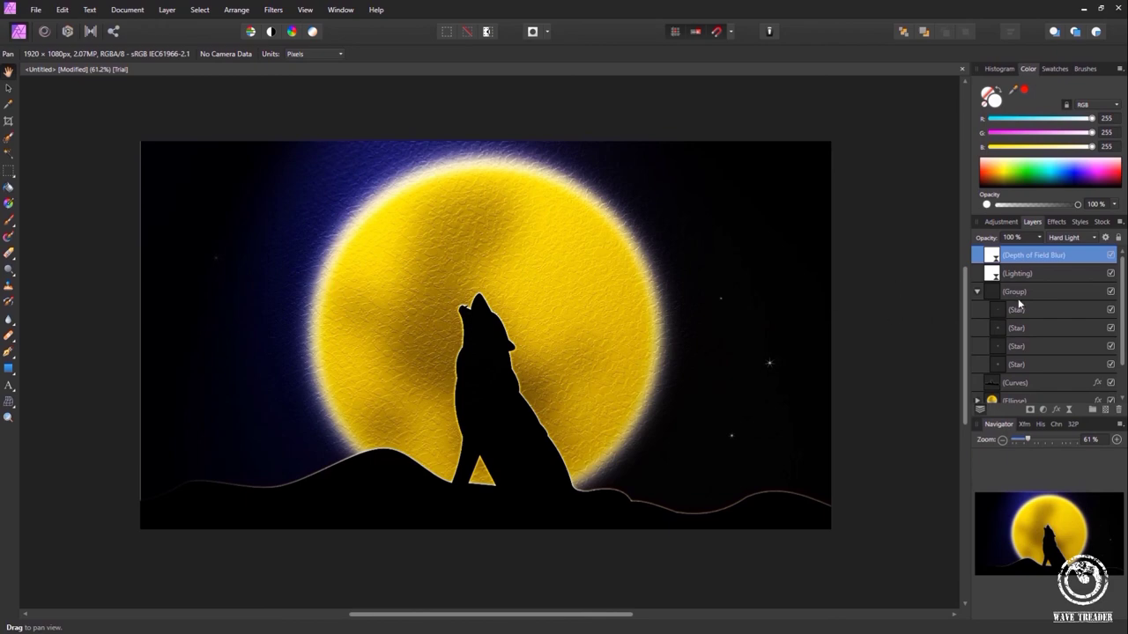
# Stretch the background rectangle's left edge to the document edge, spanning 1920 px
pyautogui.scroll(-2, 1048, 357)
pyautogui.click(1026, 383)
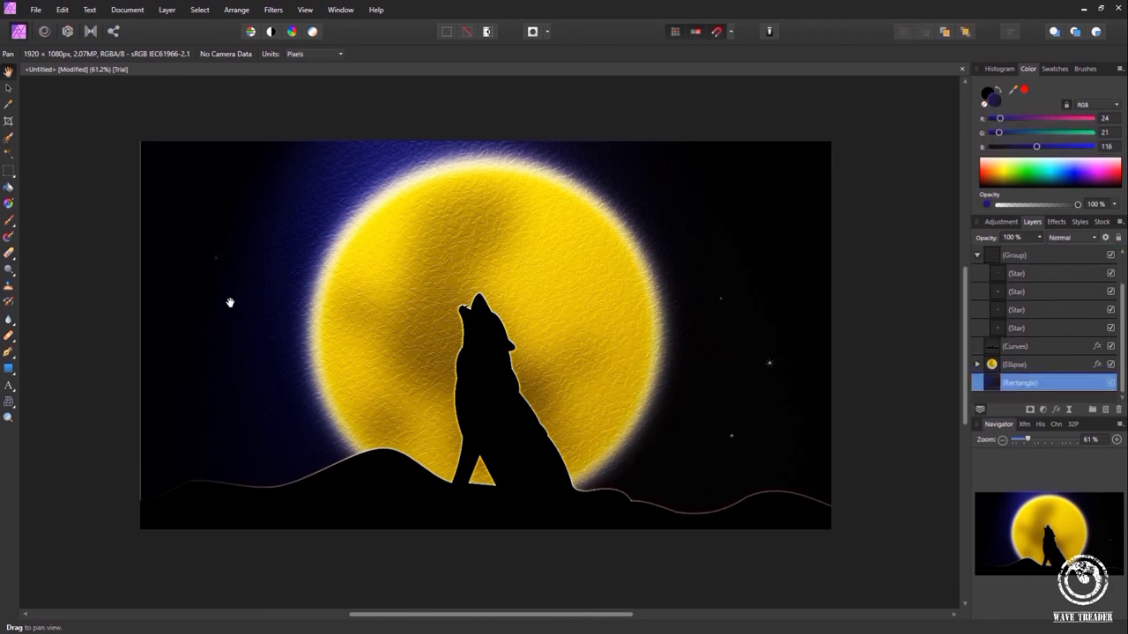
pyautogui.press('v')
pyautogui.moveTo(138, 339); pyautogui.dragTo(139, 336)
pyautogui.click(637, 111)
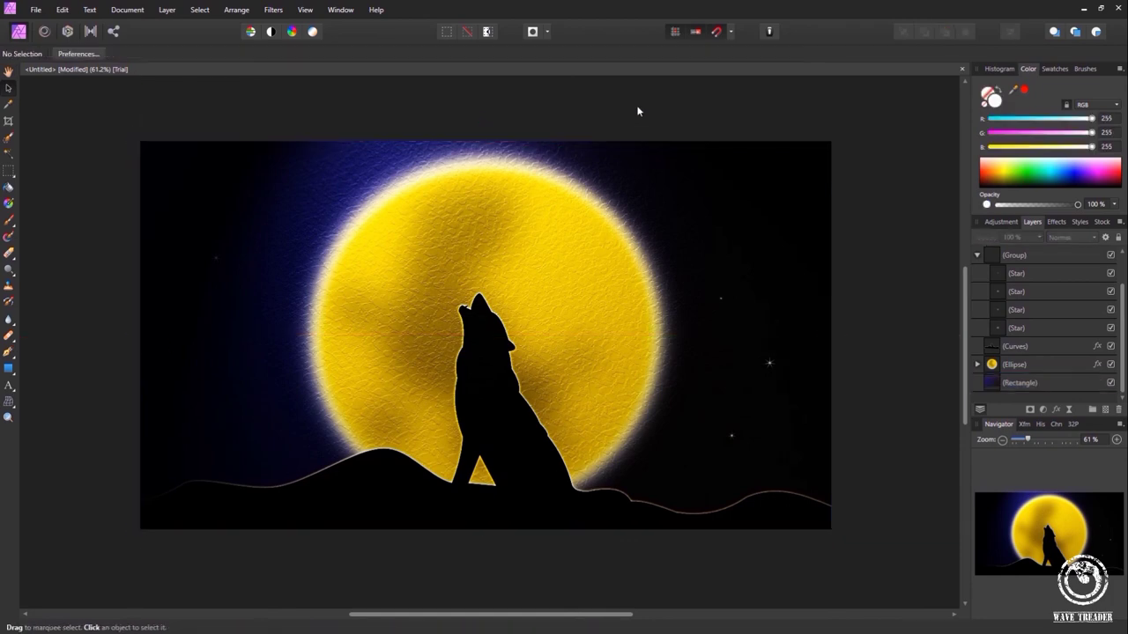
# Select the Lighting filter layer in the Layers panel
pyautogui.scroll(-3, 606, 344)
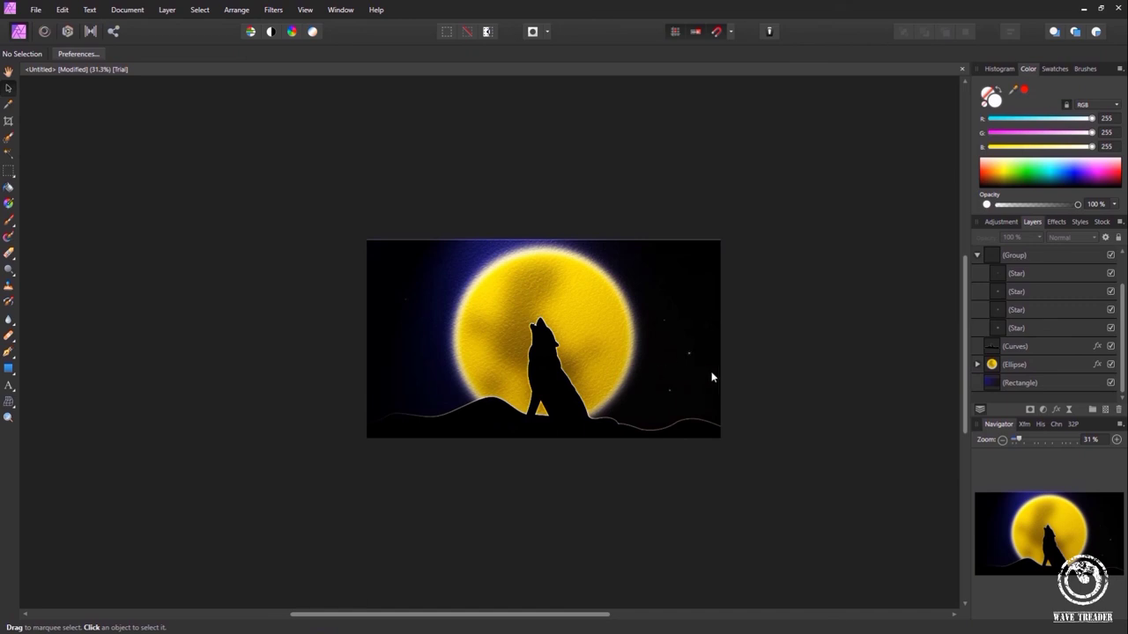
pyautogui.scroll(2, 776, 356)
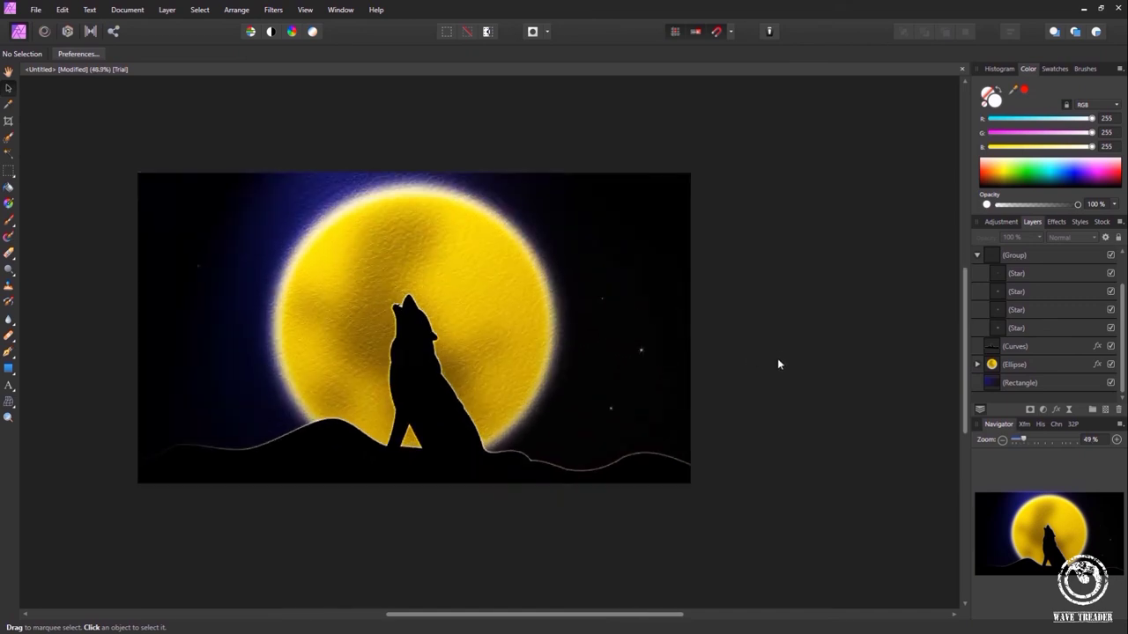
pyautogui.scroll(2, 1039, 282)
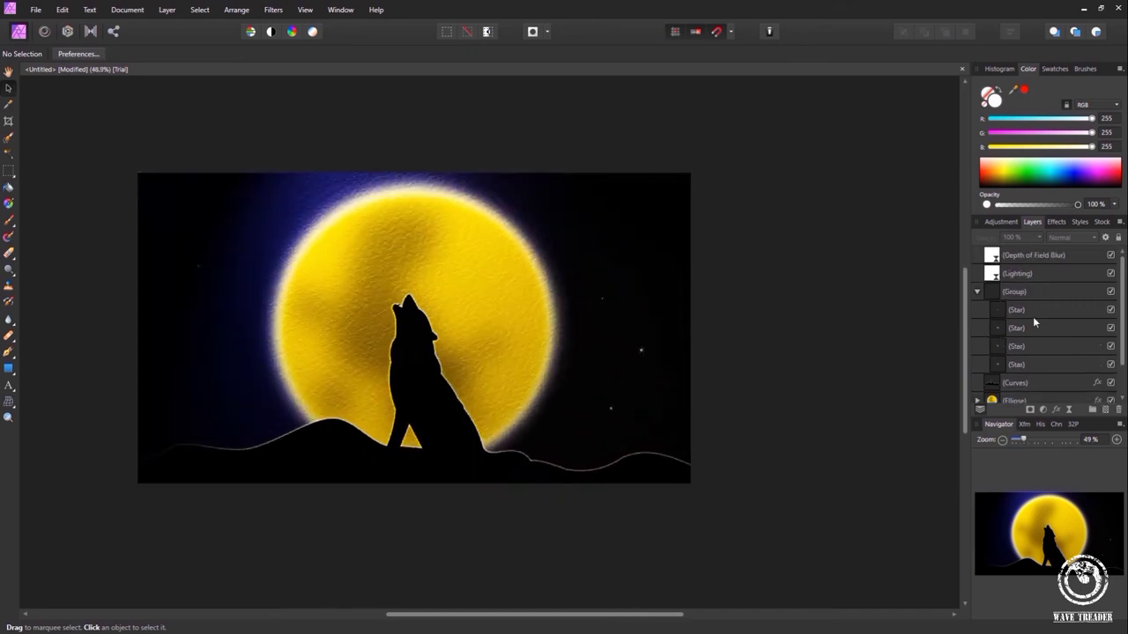
pyautogui.click(1040, 272)
# Widen the spot light to a 38.5° outer cone and 67% inner cone
pyautogui.doubleClick(997, 275)
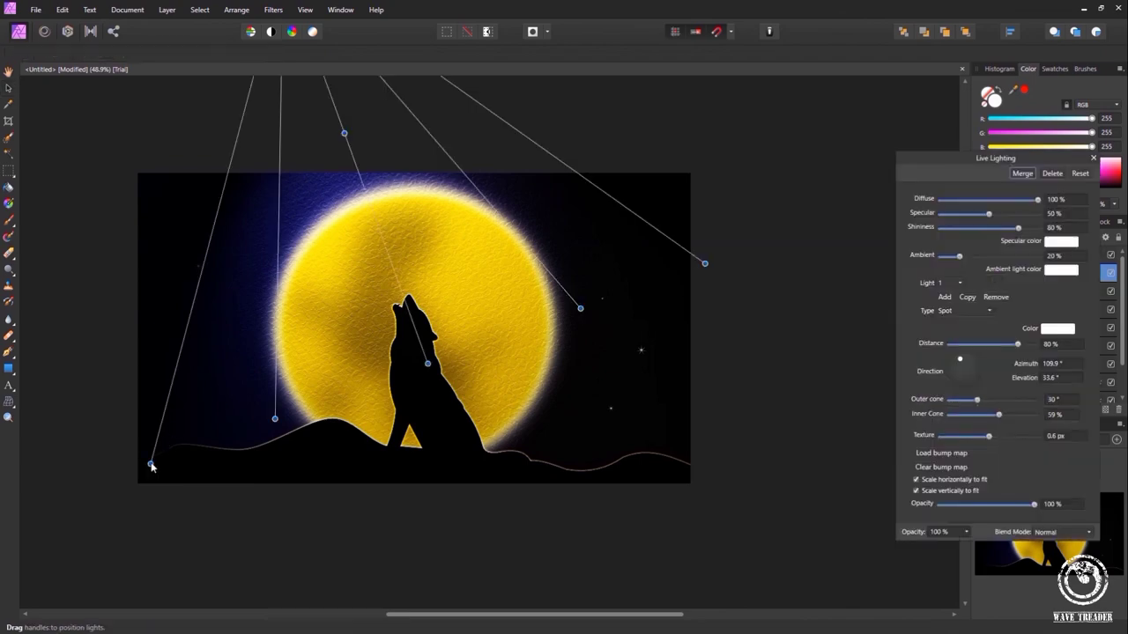
pyautogui.moveTo(151, 467); pyautogui.dragTo(45, 502)
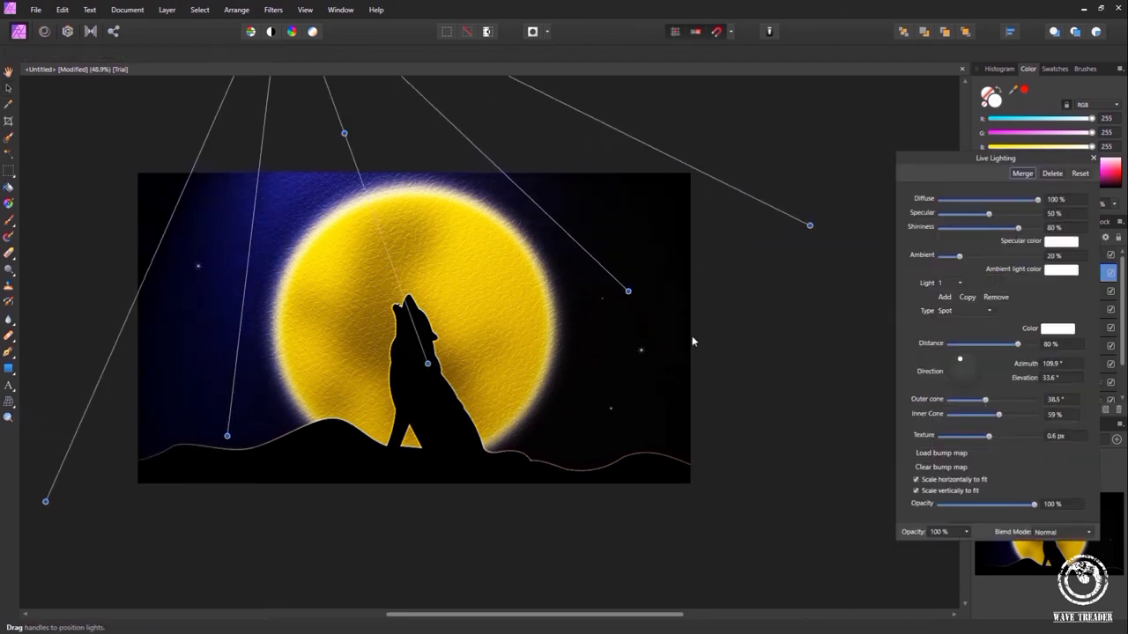
pyautogui.moveTo(630, 292); pyautogui.dragTo(680, 296)
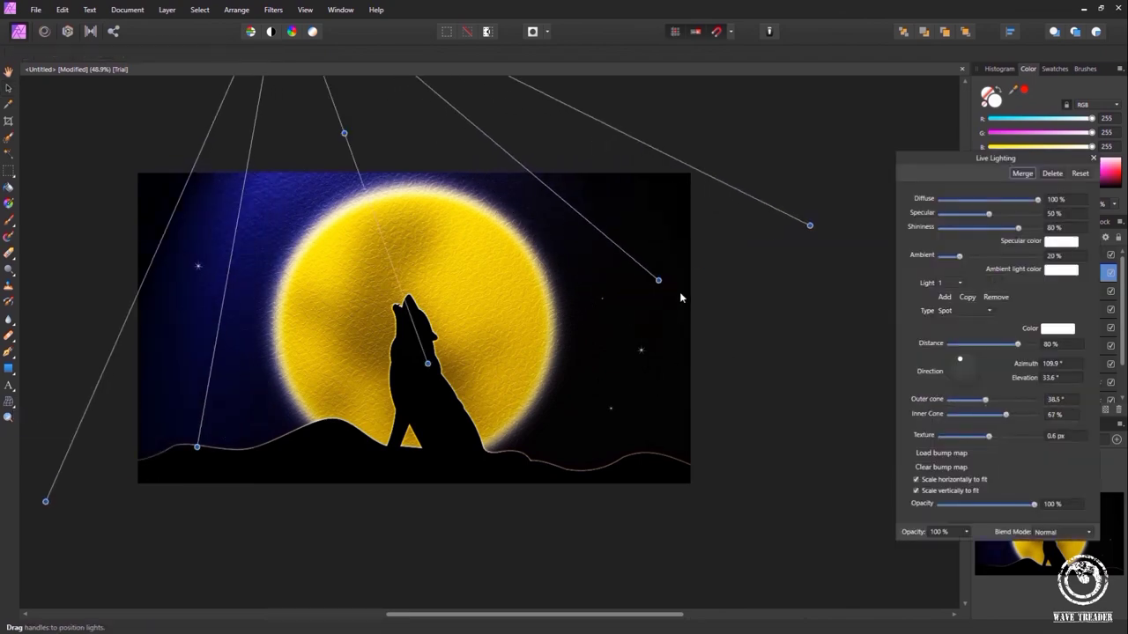
pyautogui.scroll(-3, 746, 406)
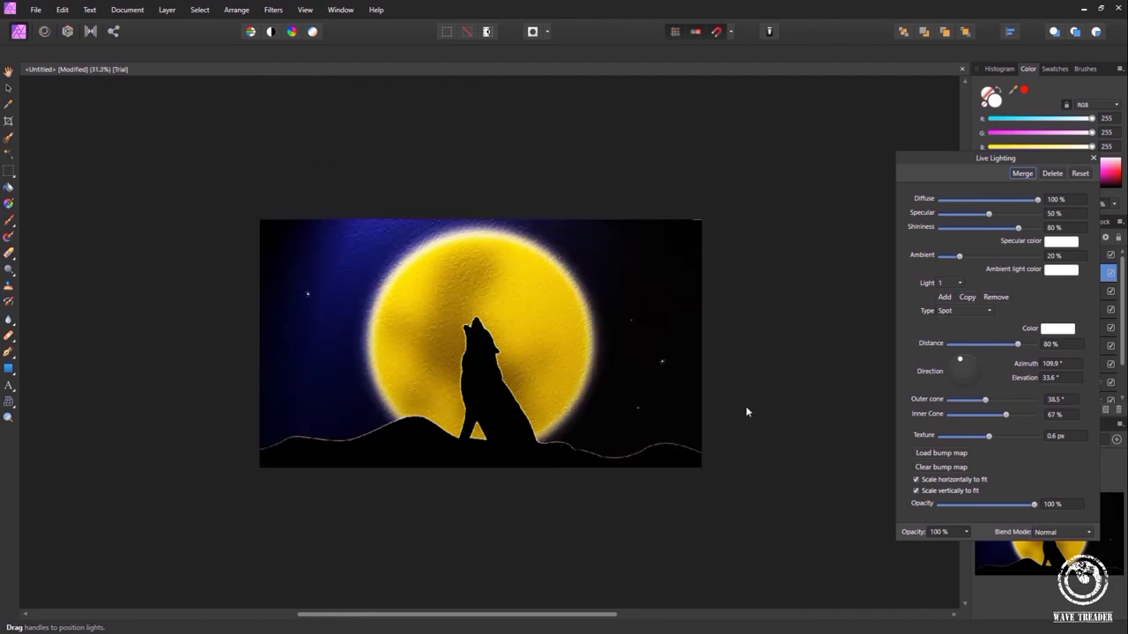
pyautogui.click(1095, 158)
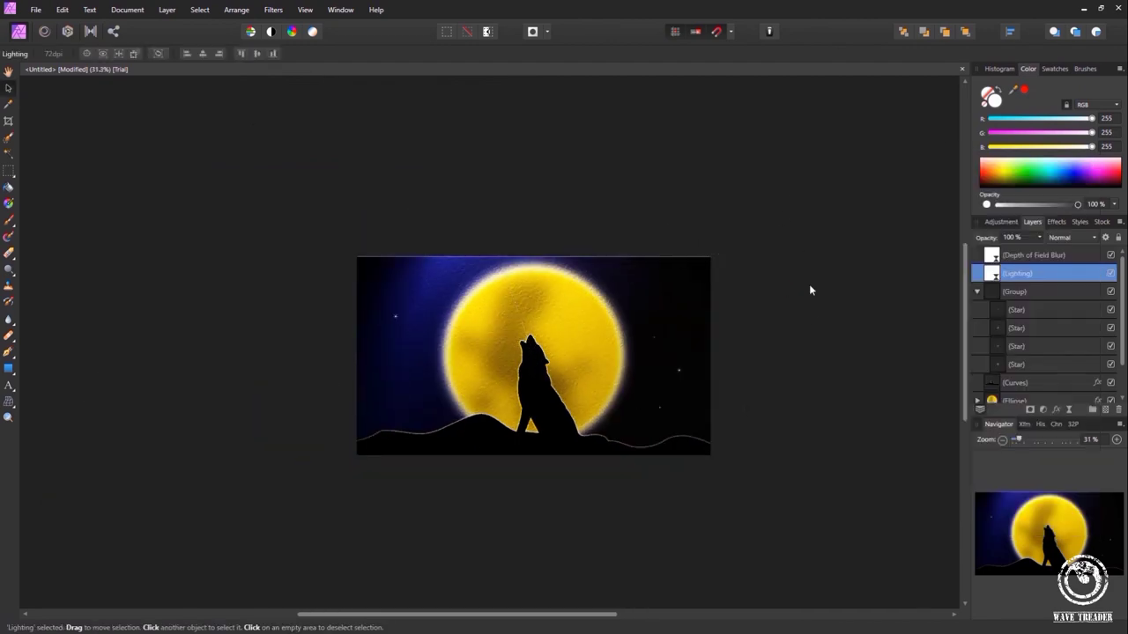
# Open the Export settings with PNG at 1920 × 1080 px for the whole document
pyautogui.moveTo(808, 315); pyautogui.dragTo(718, 321)
pyautogui.scroll(4, 600, 349)
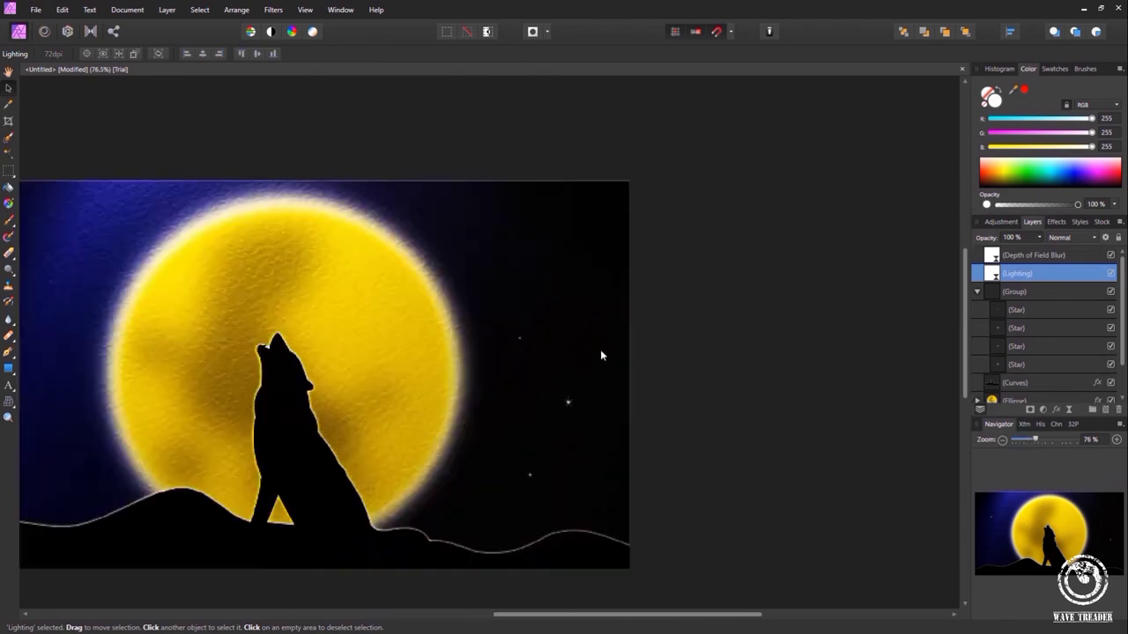
pyautogui.scroll(-2, 776, 339)
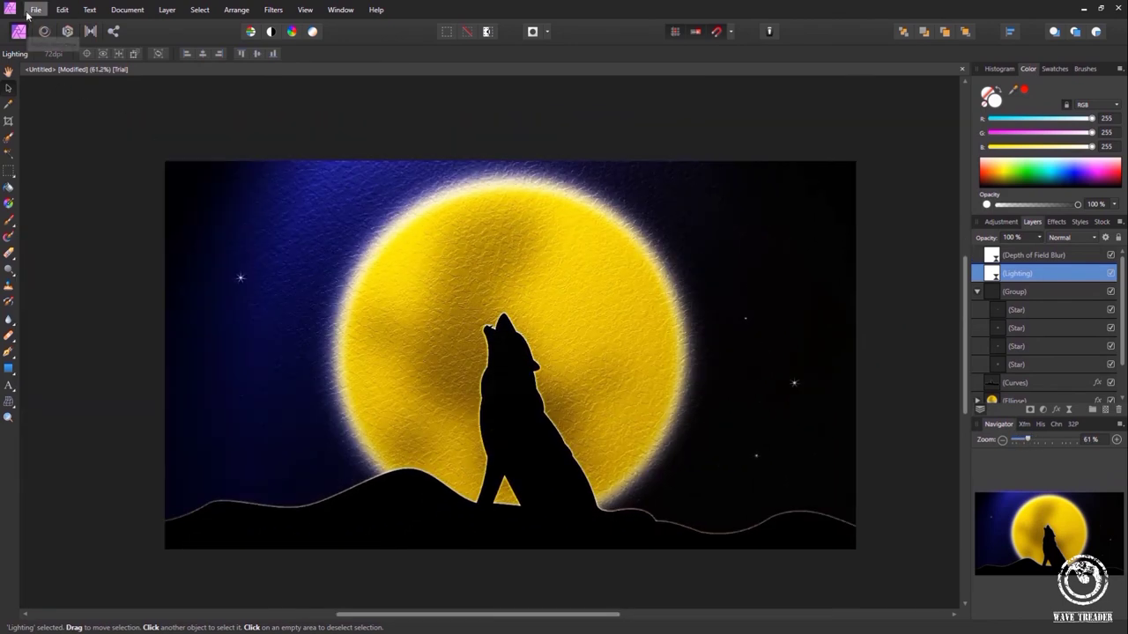
pyautogui.click(35, 9)
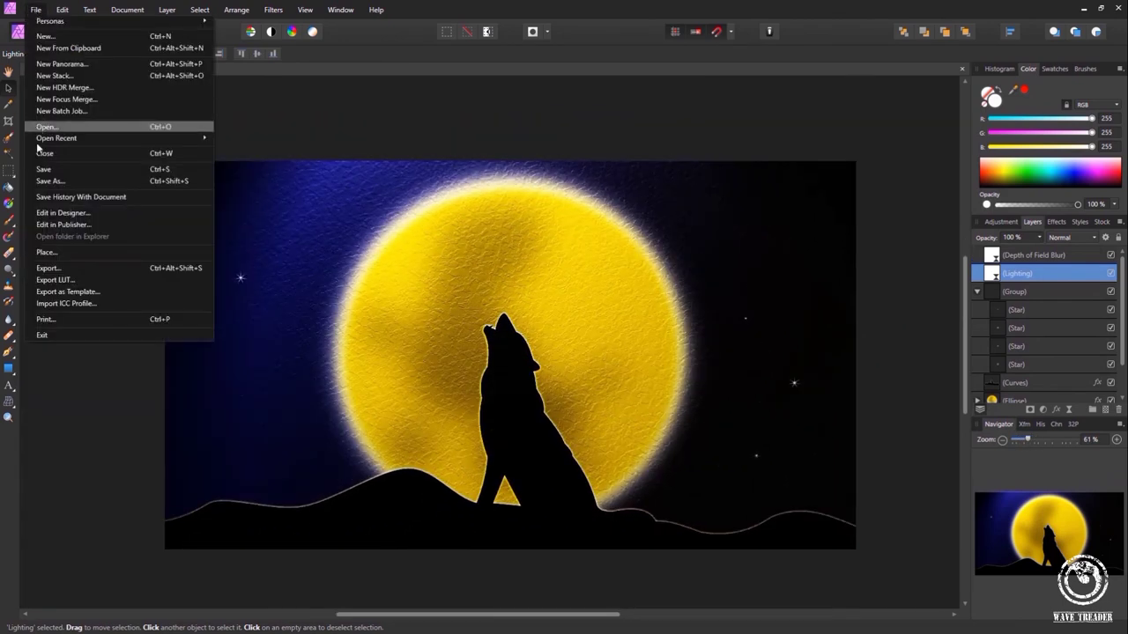
pyautogui.click(48, 268)
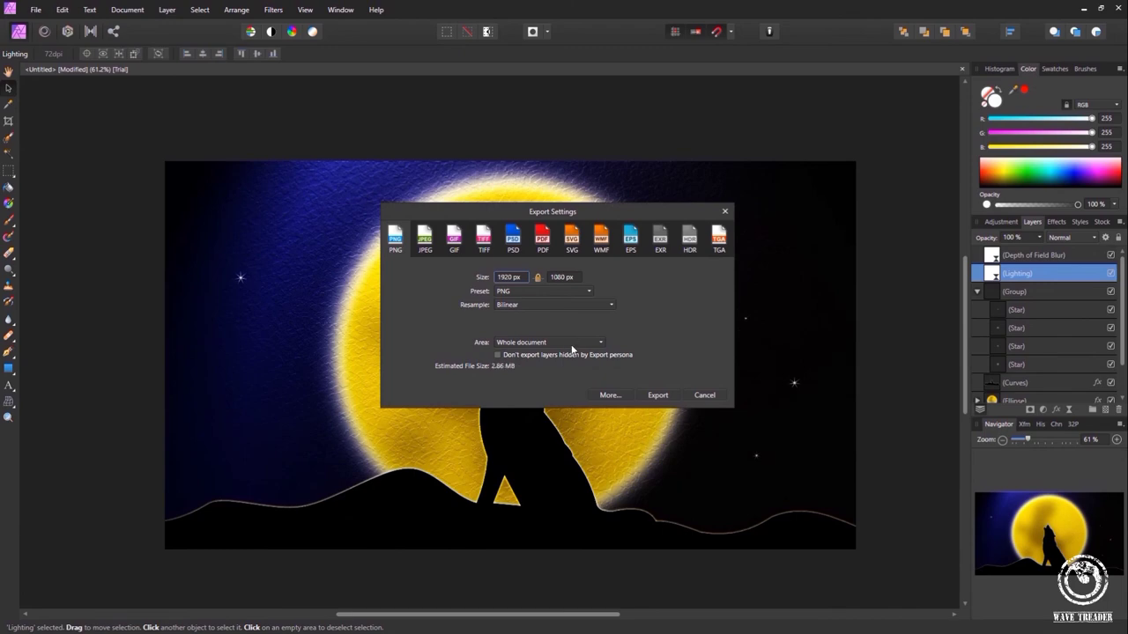
pyautogui.click(658, 395)
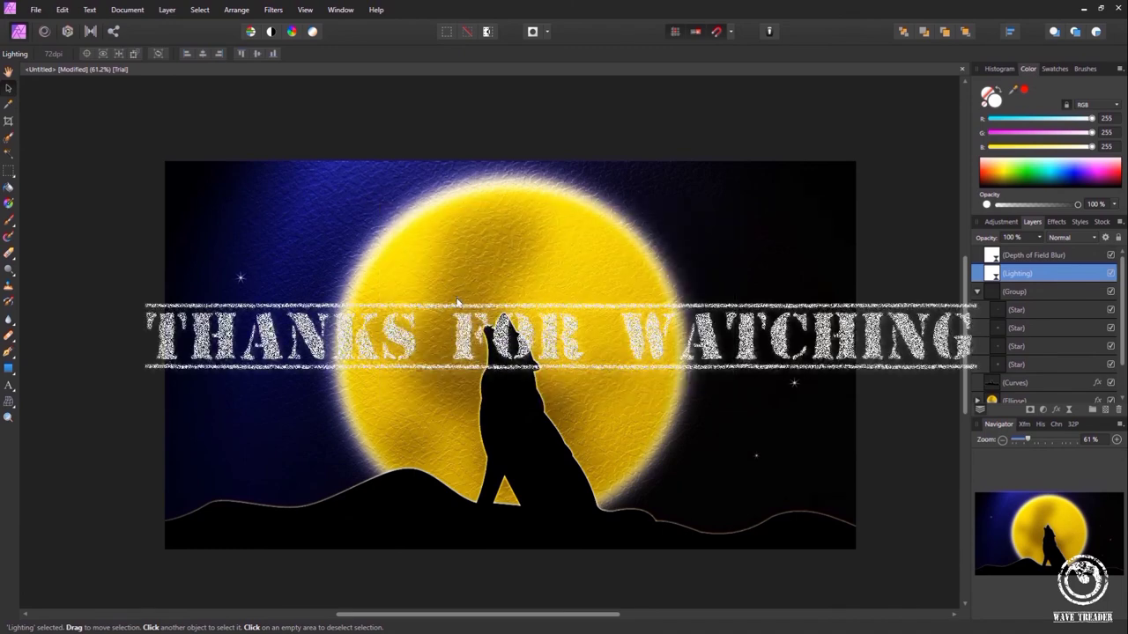